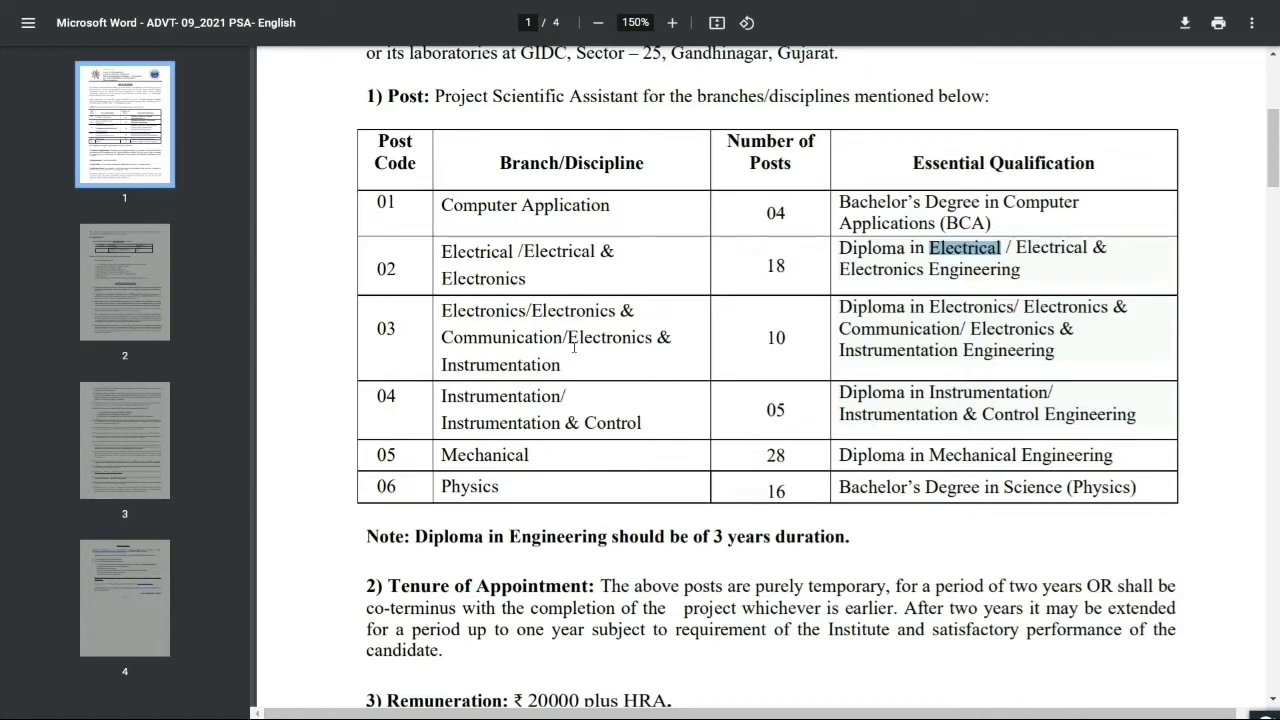
Highlight Electronics, Instrumentation and the post counts 10 and 05 for post codes 03 and 04
double_click(573, 311)
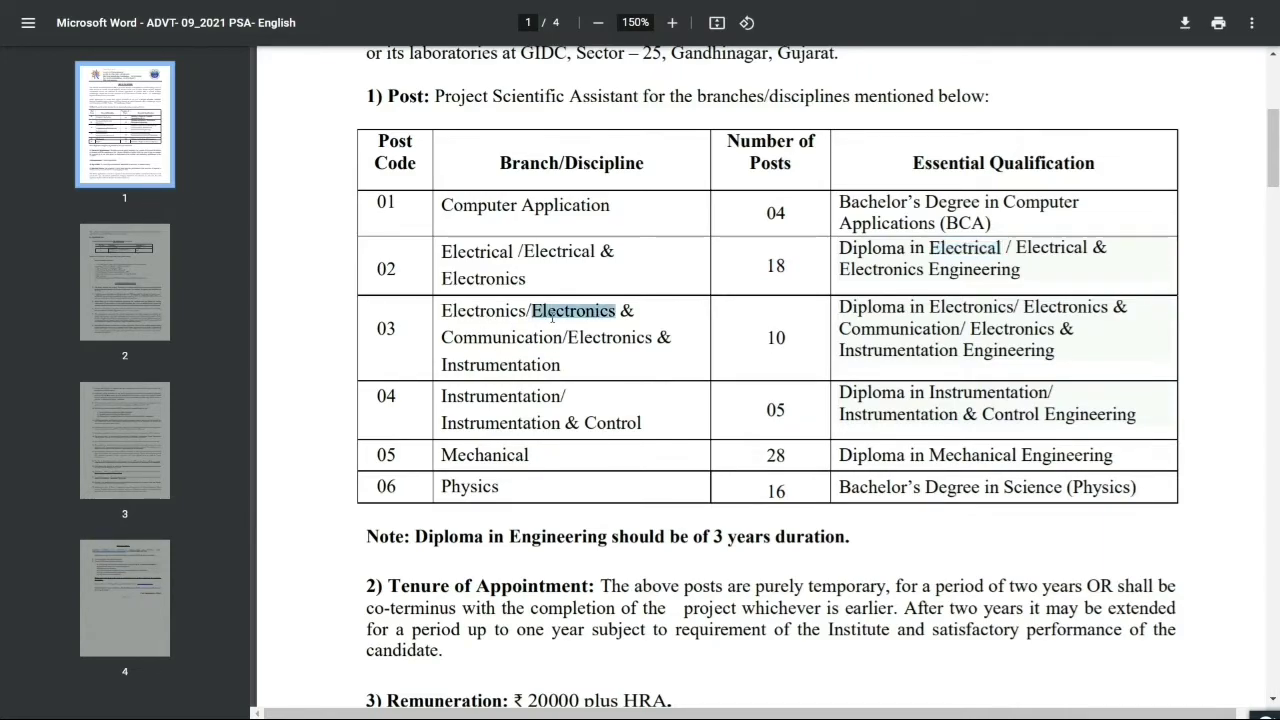
double_click(968, 306)
left_click(776, 338)
double_click(776, 338)
double_click(482, 421)
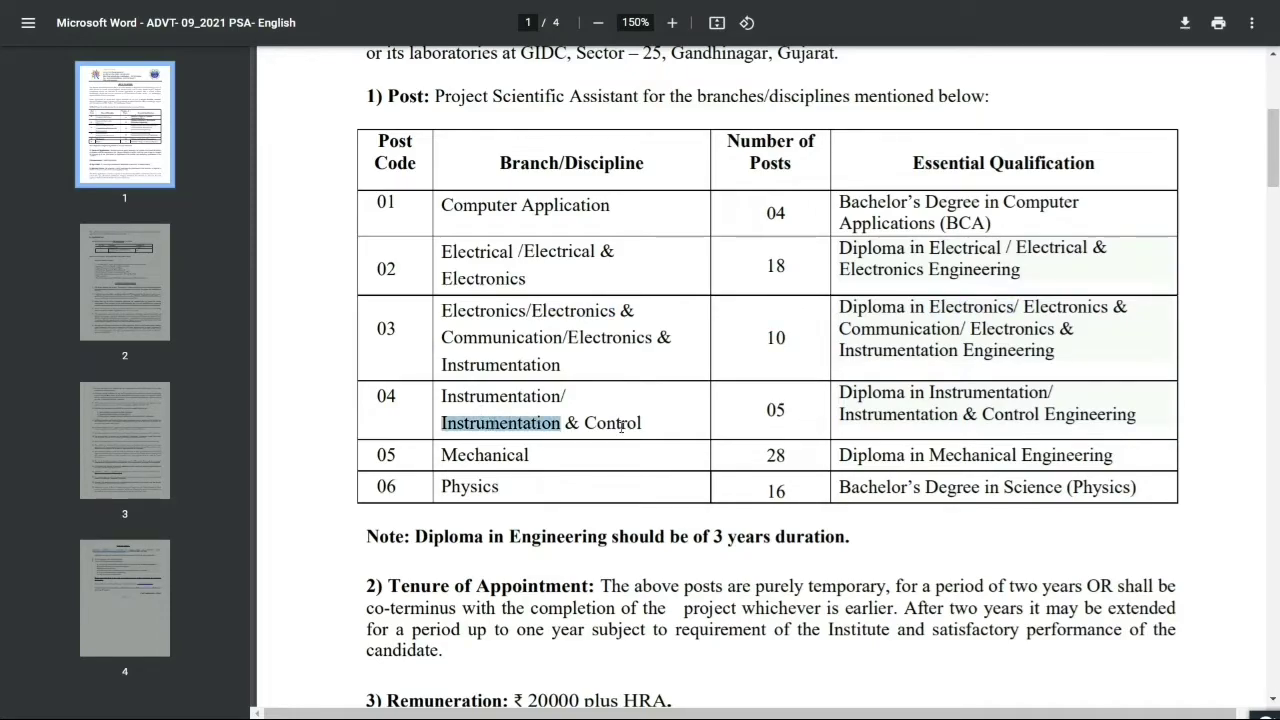
double_click(776, 410)
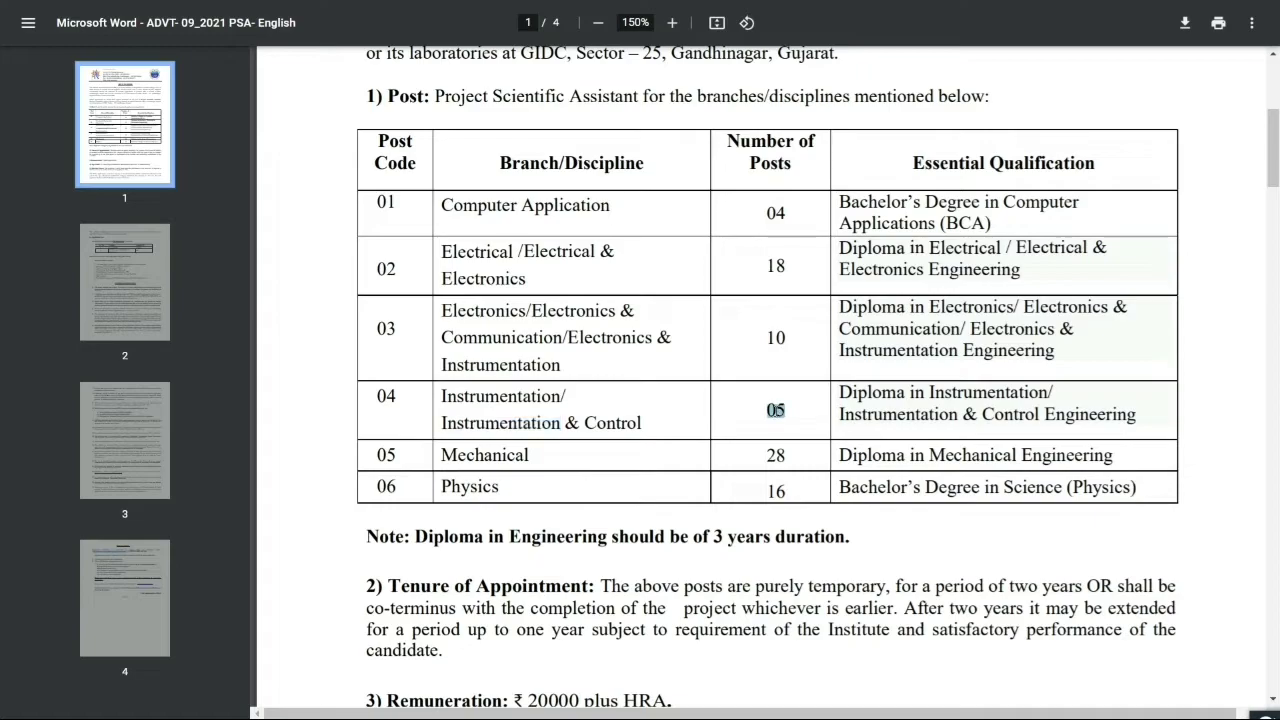
scroll(742, 510, "down", 2)
scroll(740, 507, "down", 2)
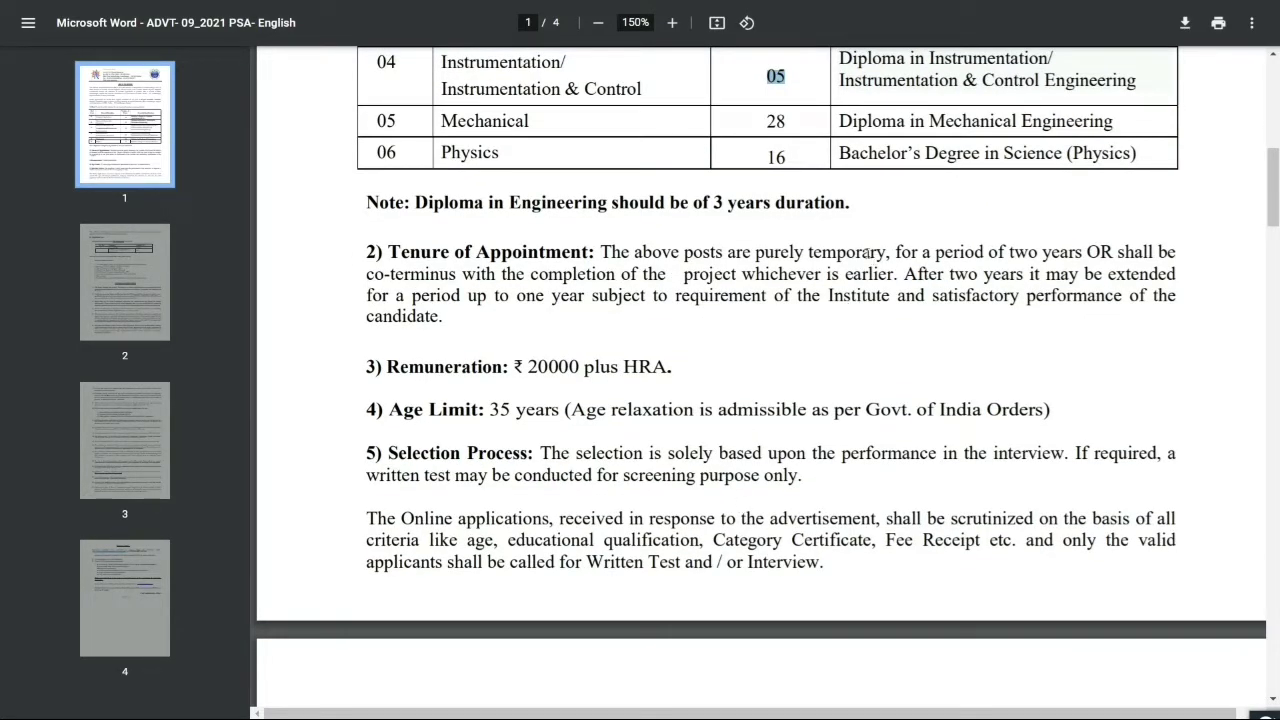
Mark the temporary tenure, the 20000 plus HRA remuneration and the interview selection process
double_click(868, 252)
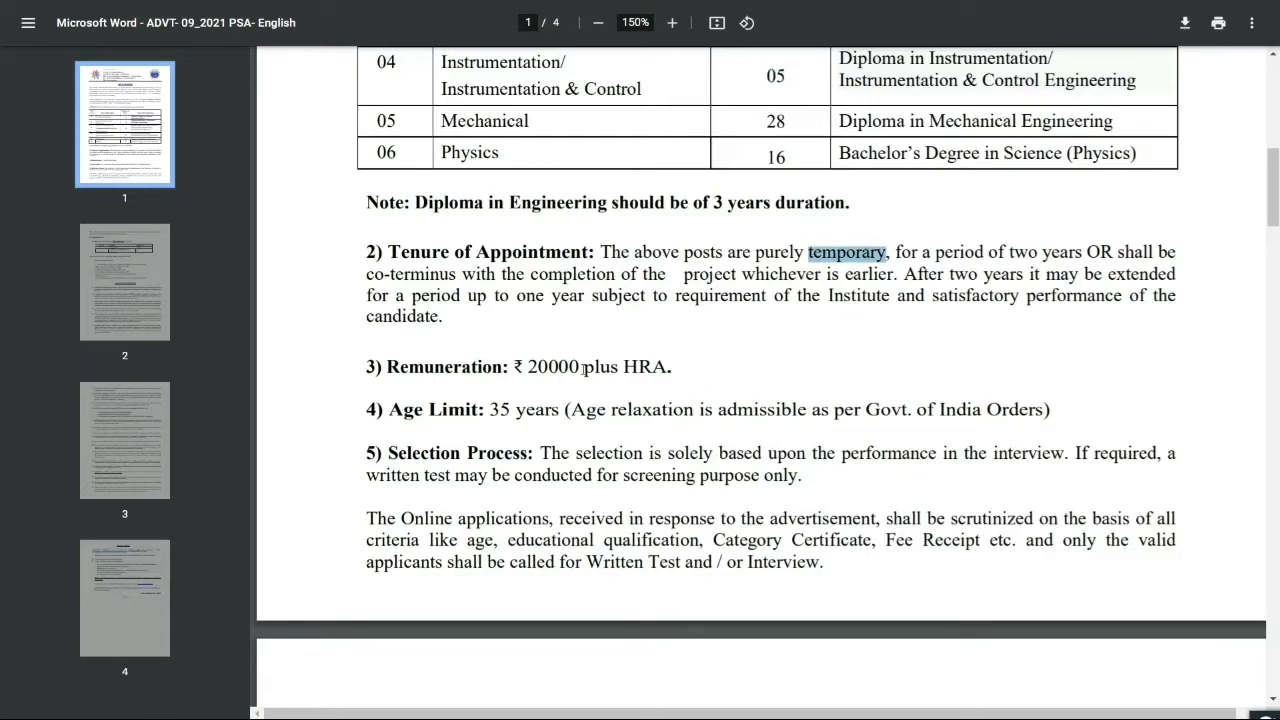
left_click_drag(528, 367, 668, 367)
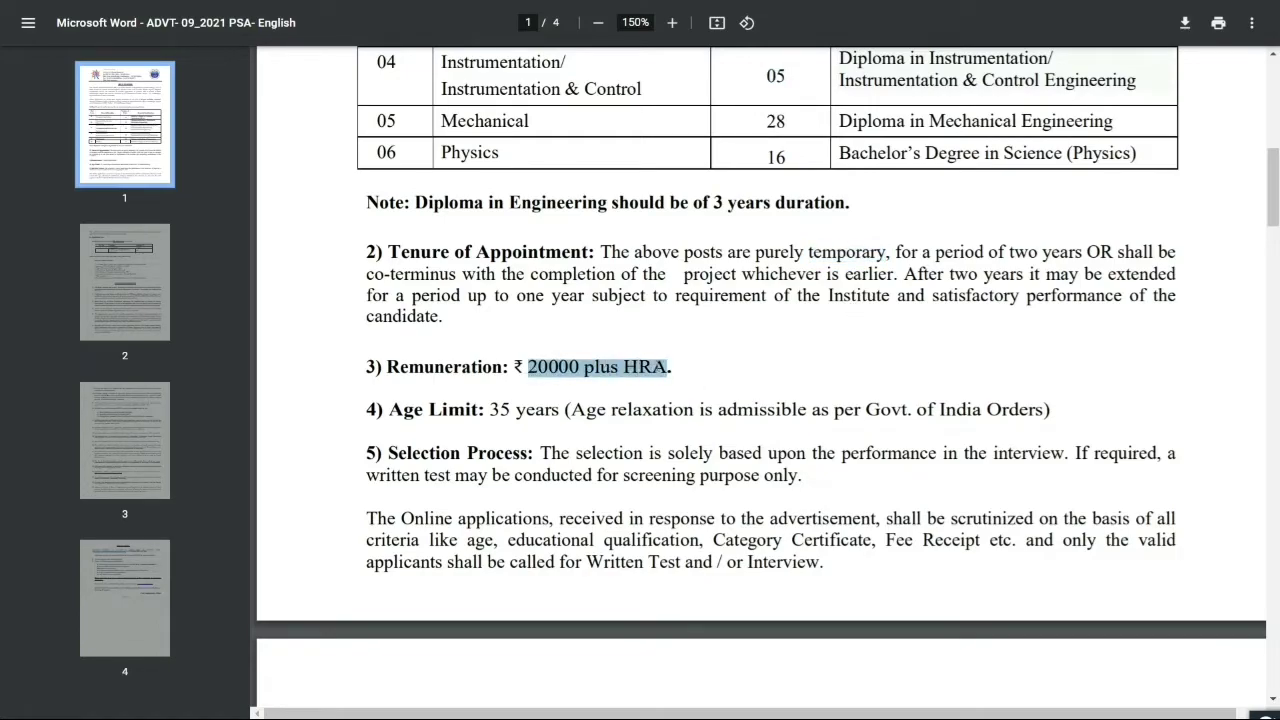
scroll(667, 410, "down", 1)
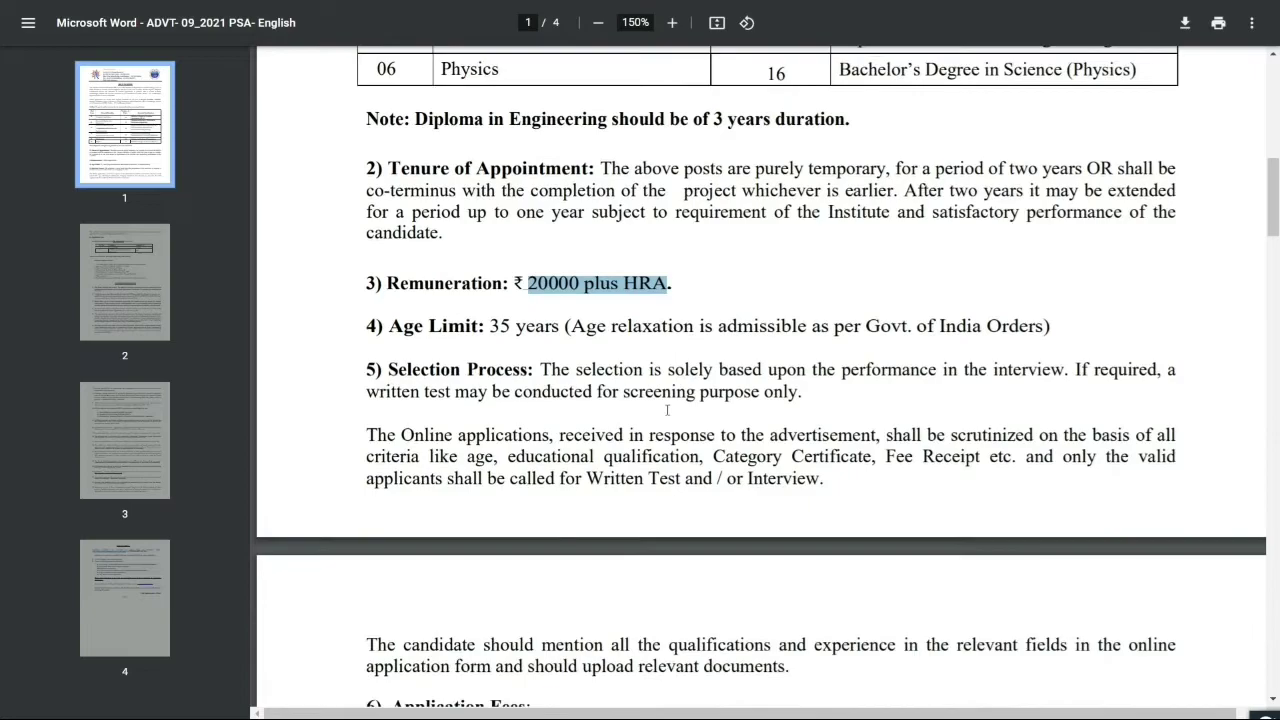
scroll(667, 406, "down", 1)
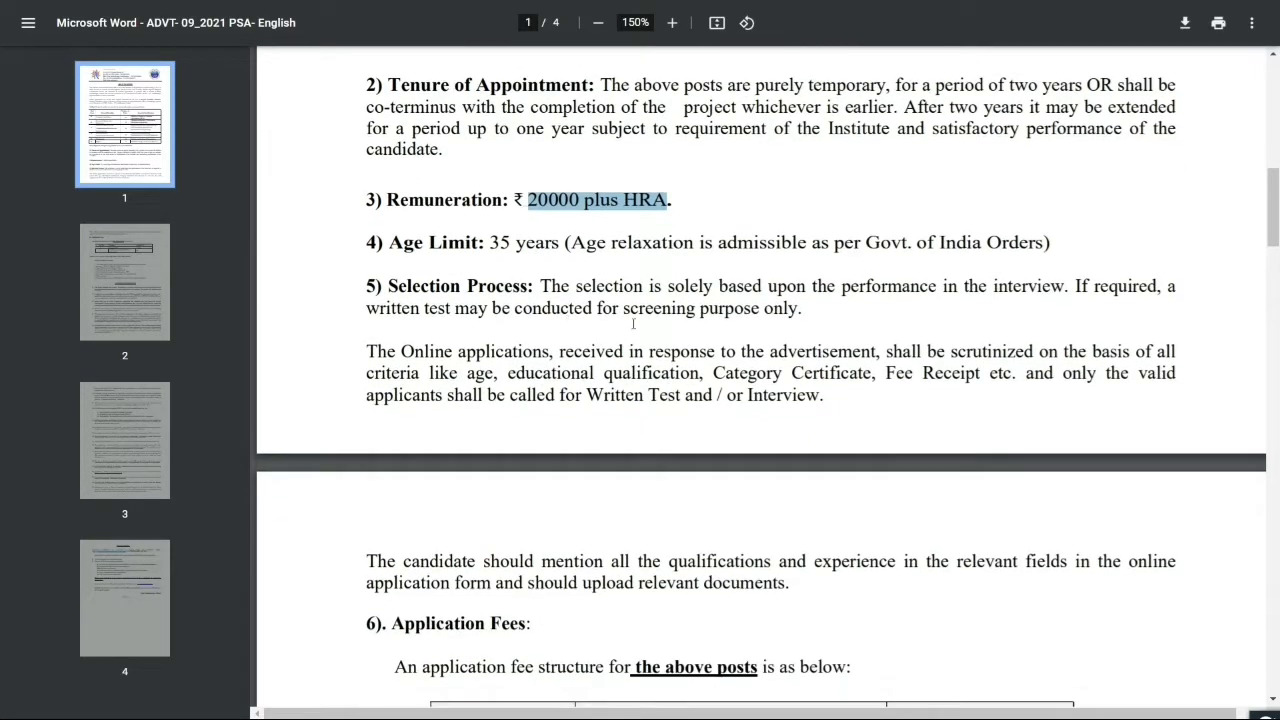
double_click(1028, 287)
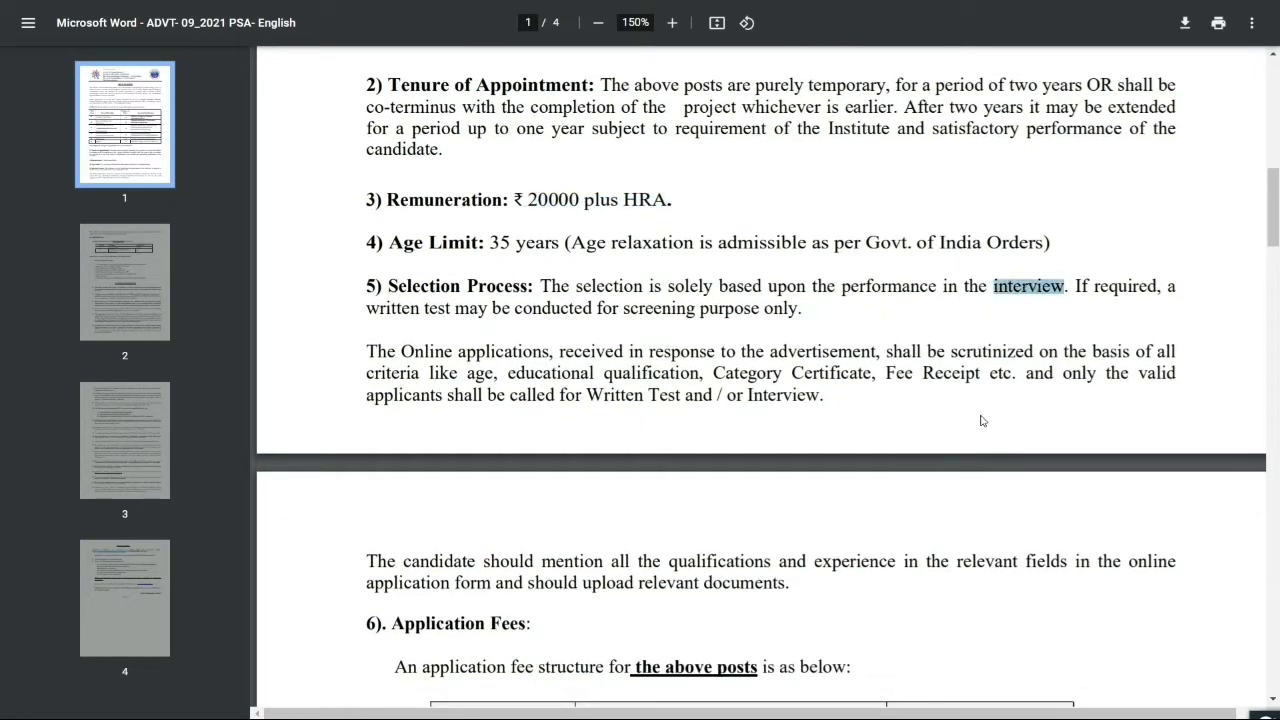
Mark the 200 General/OBC application fee and continue to How to Apply on page 4
scroll(813, 360, "down", 1)
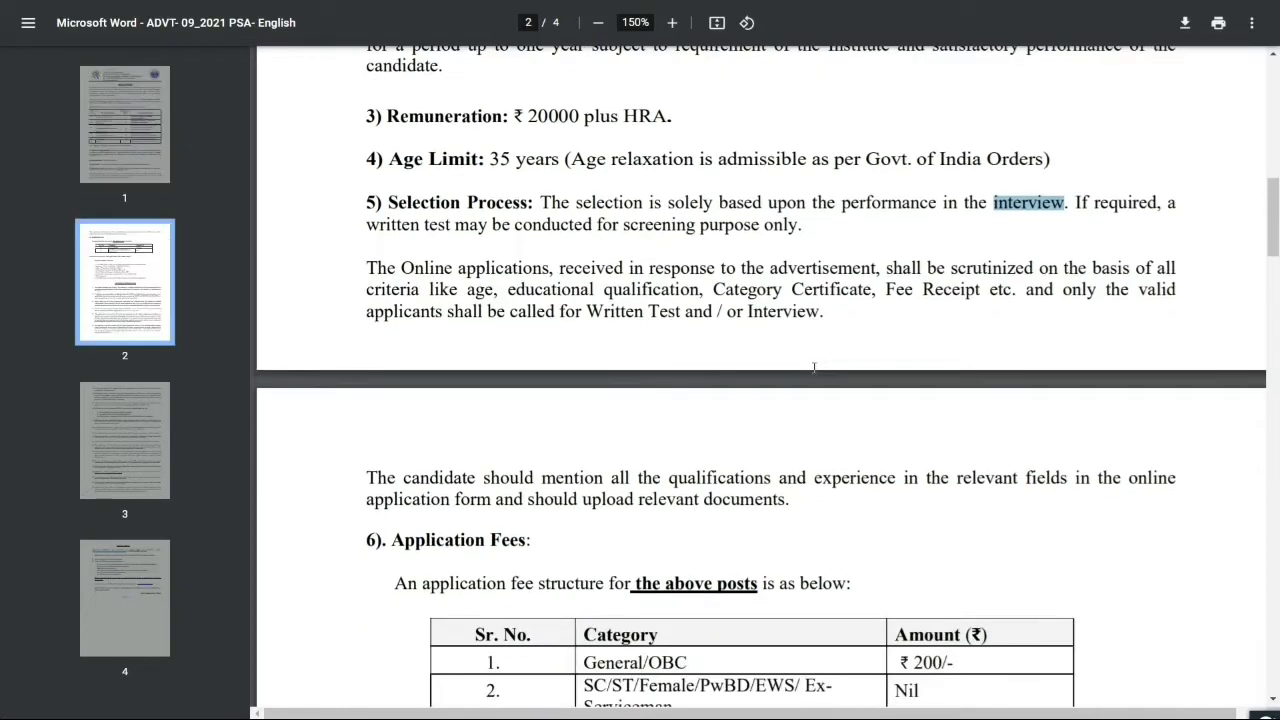
scroll(814, 370, "down", 3)
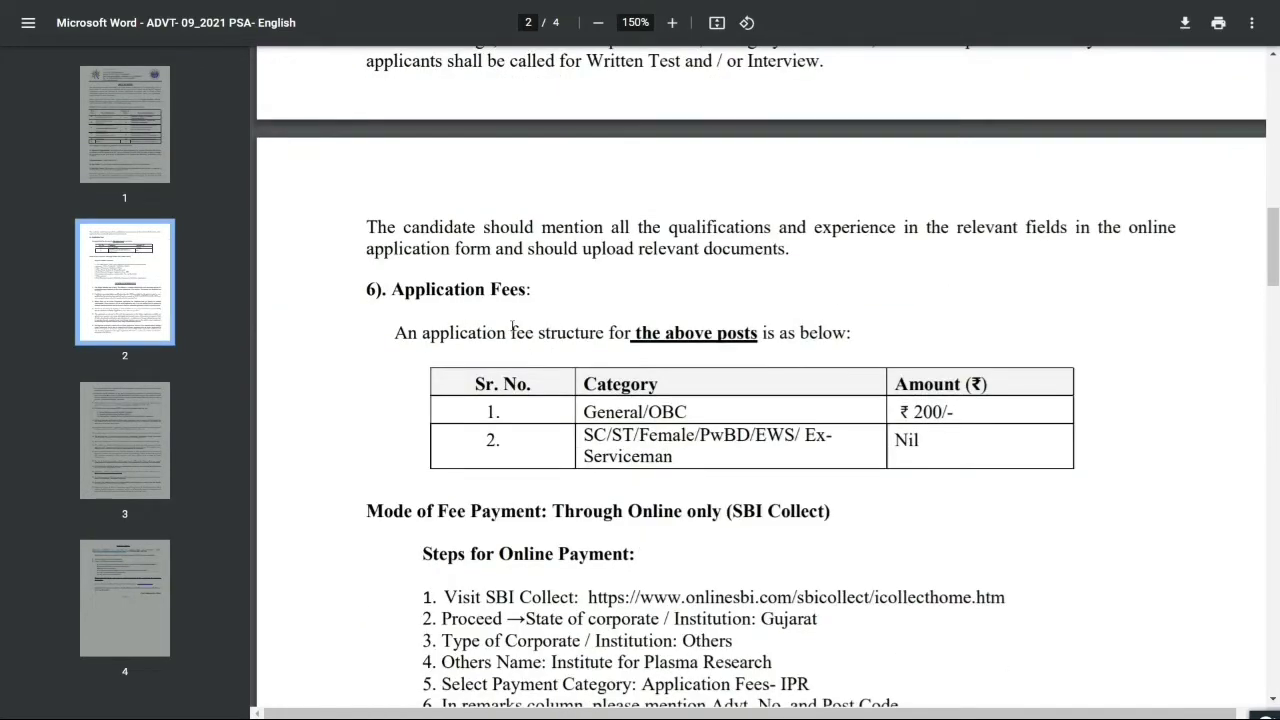
double_click(928, 412)
double_click(667, 411)
scroll(688, 447, "down", 3)
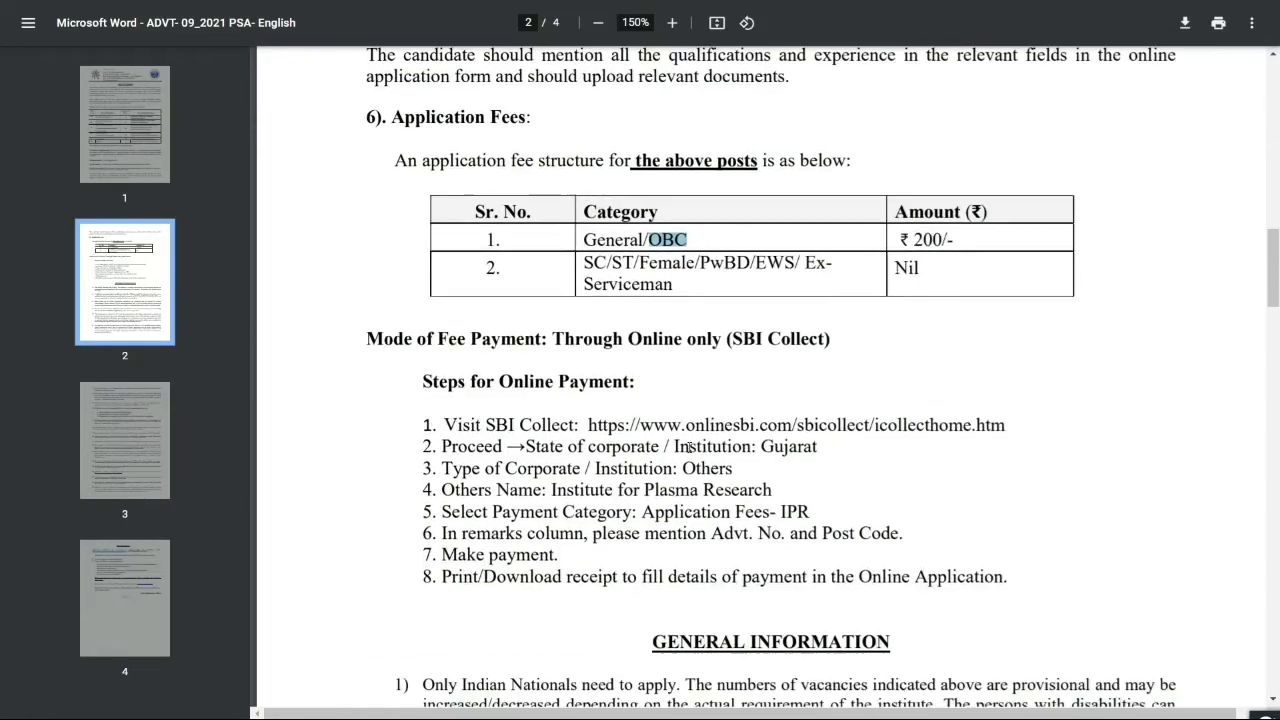
scroll(695, 450, "down", 12)
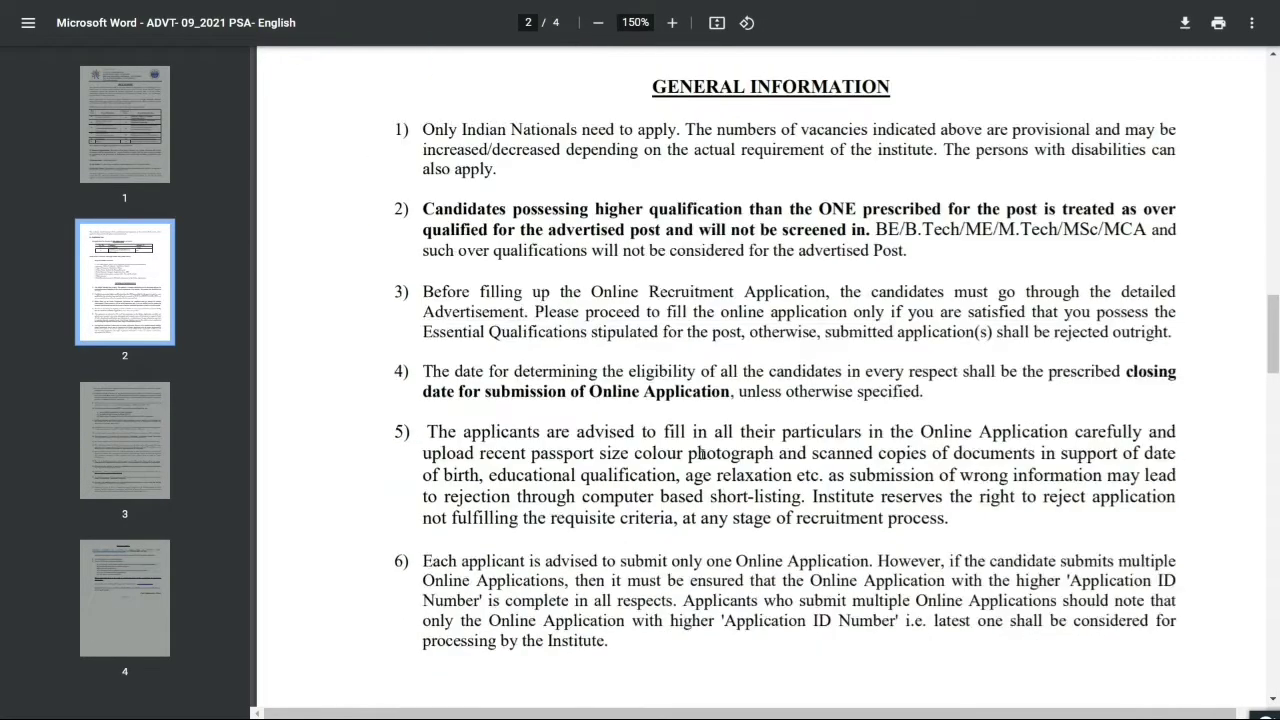
scroll(704, 459, "down", 18)
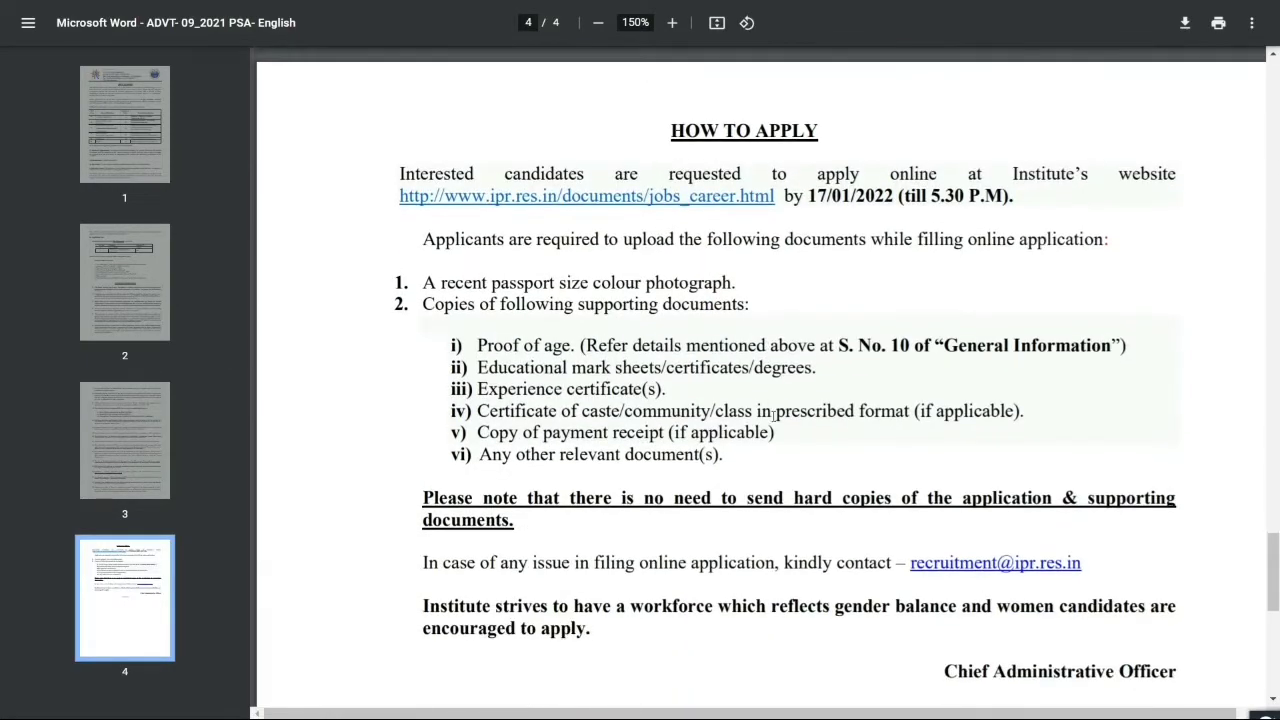
Highlight the HOW TO APPLY heading and 17/01/2022 deadline, then follow the ipr.res.in jobs_career.html link
left_click_drag(670, 131, 814, 151)
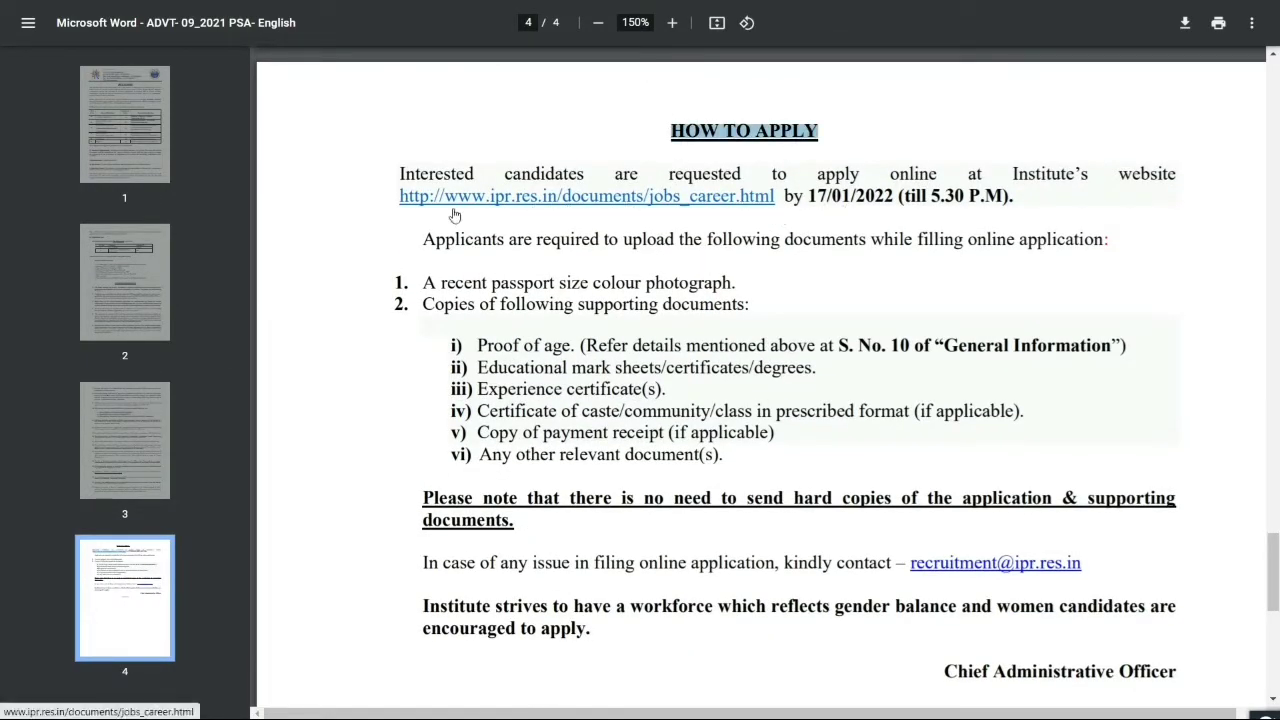
left_click_drag(897, 196, 815, 188)
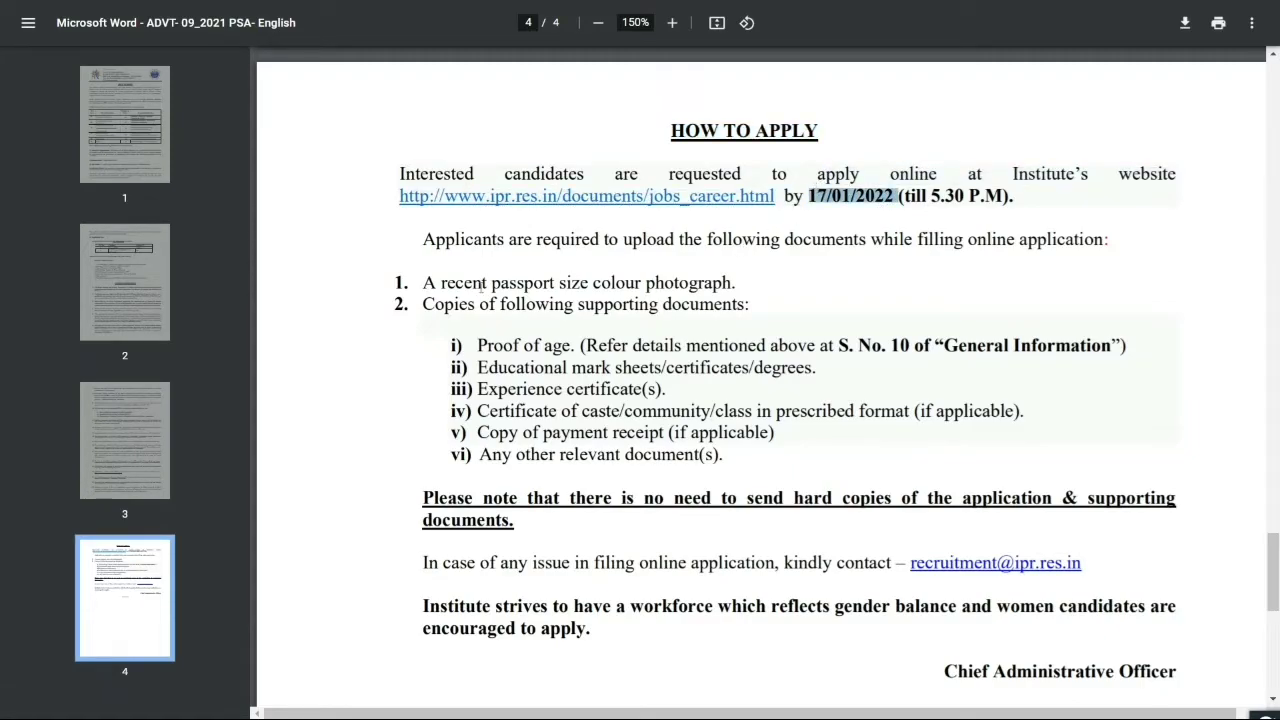
double_click(553, 239)
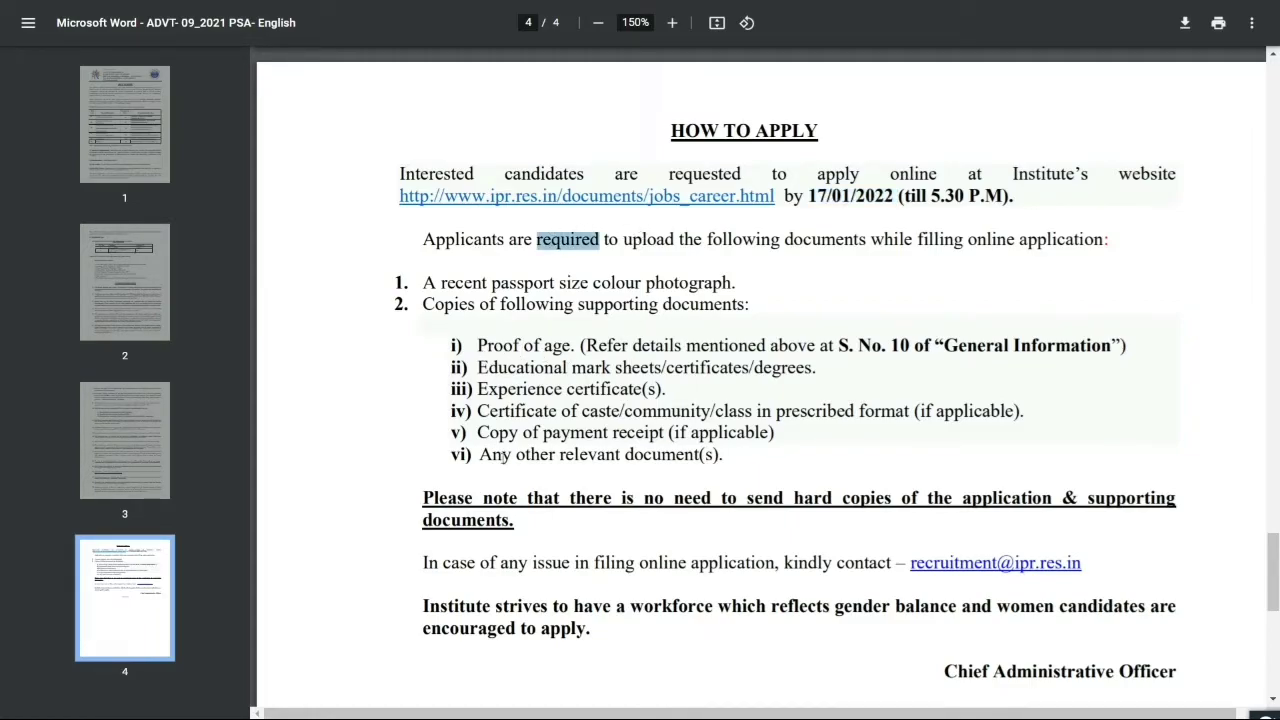
scroll(713, 368, "up", 1)
left_click(694, 283)
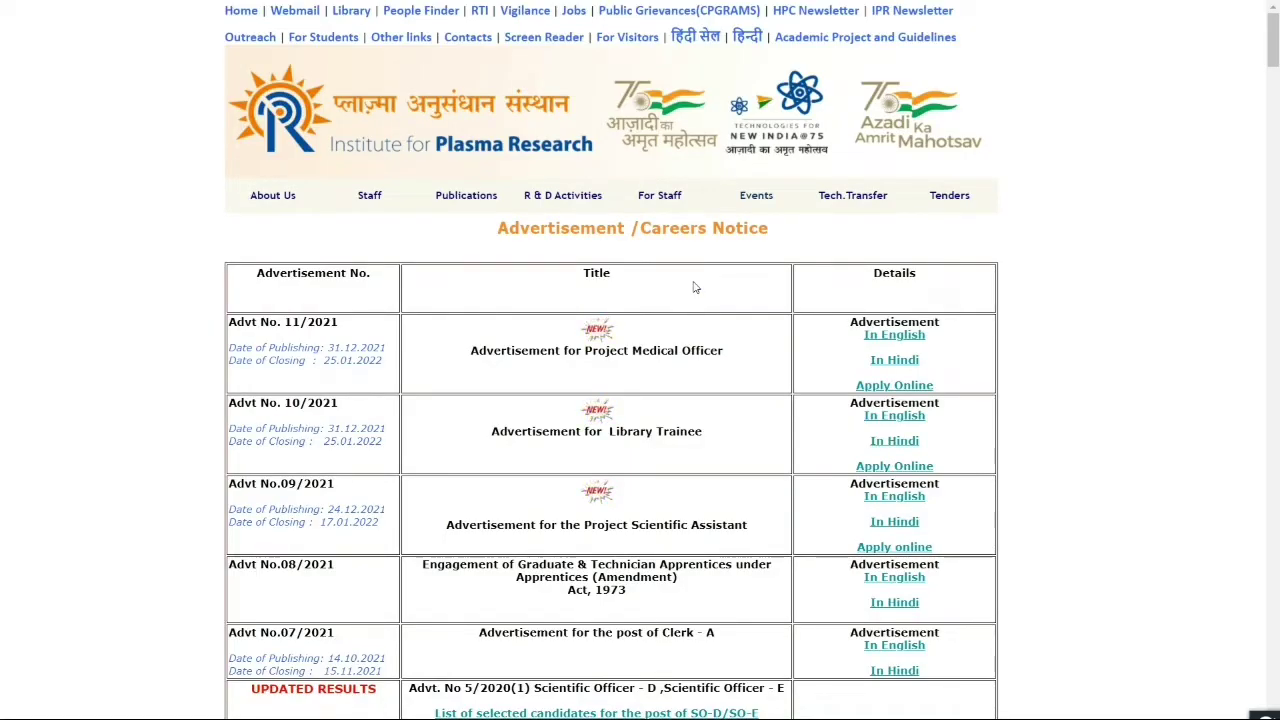
Choose Apply online in the Advt No.09/2021 Project Scientific Assistant row of the careers notice
scroll(721, 425, "down", 1)
left_click_drag(631, 441, 741, 441)
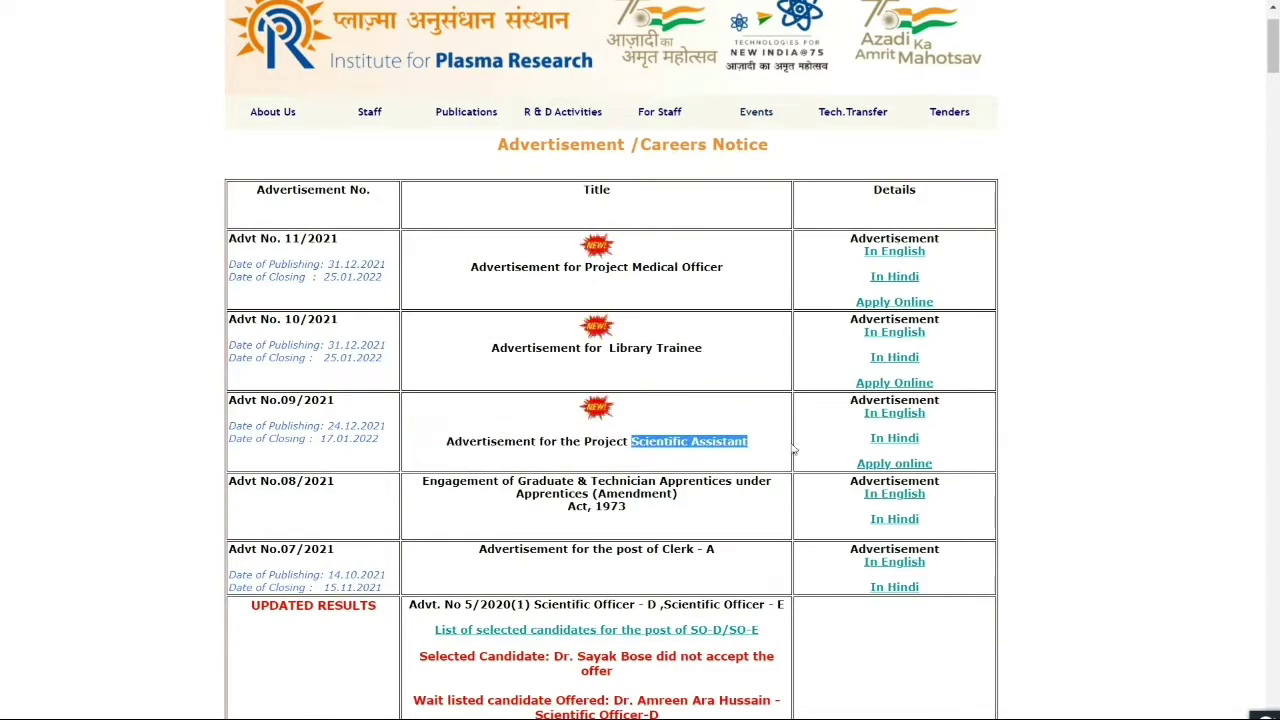
left_click(875, 465)
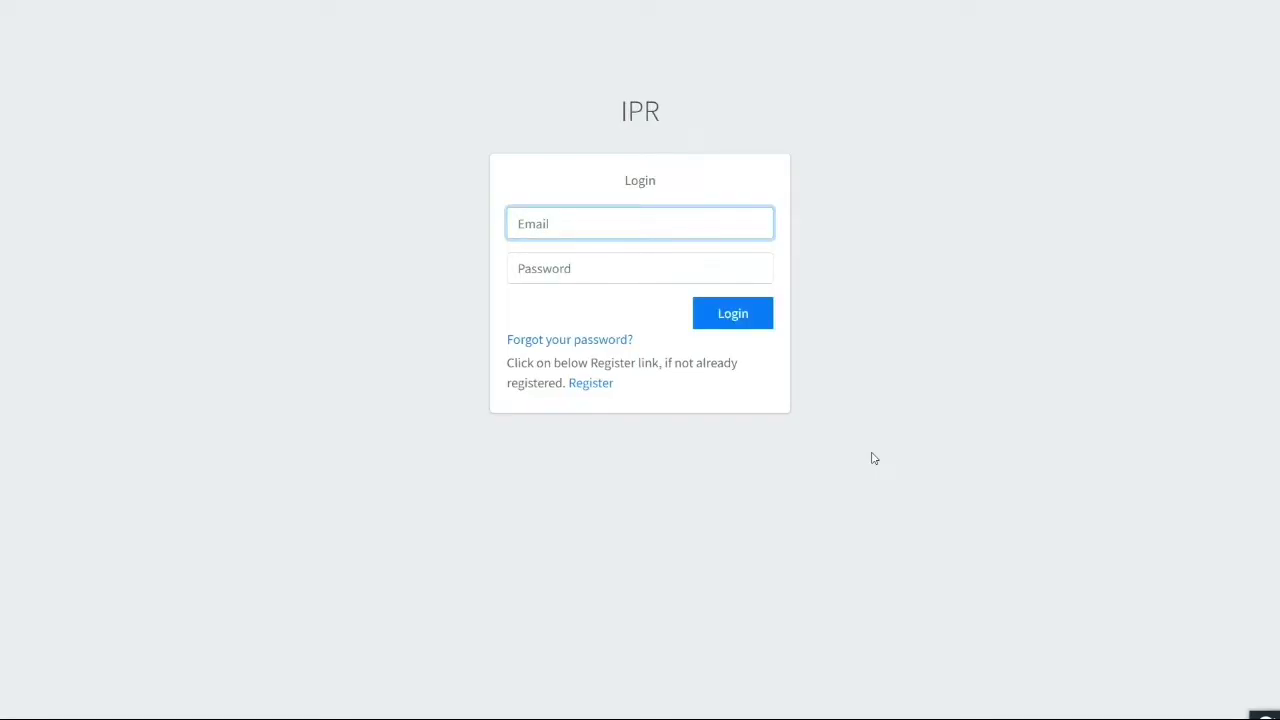
Open the new applicant registration form and enter the applicant's full name in capitals
left_click_drag(617, 385, 574, 397)
left_click(591, 386)
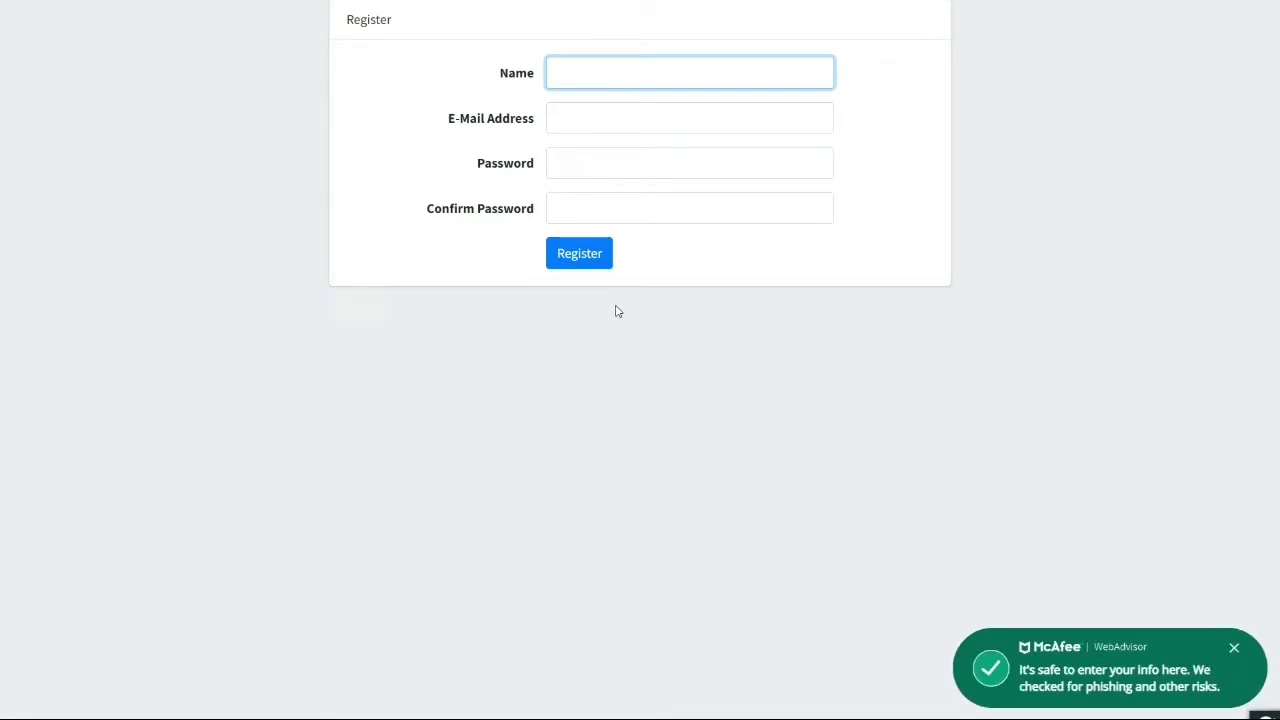
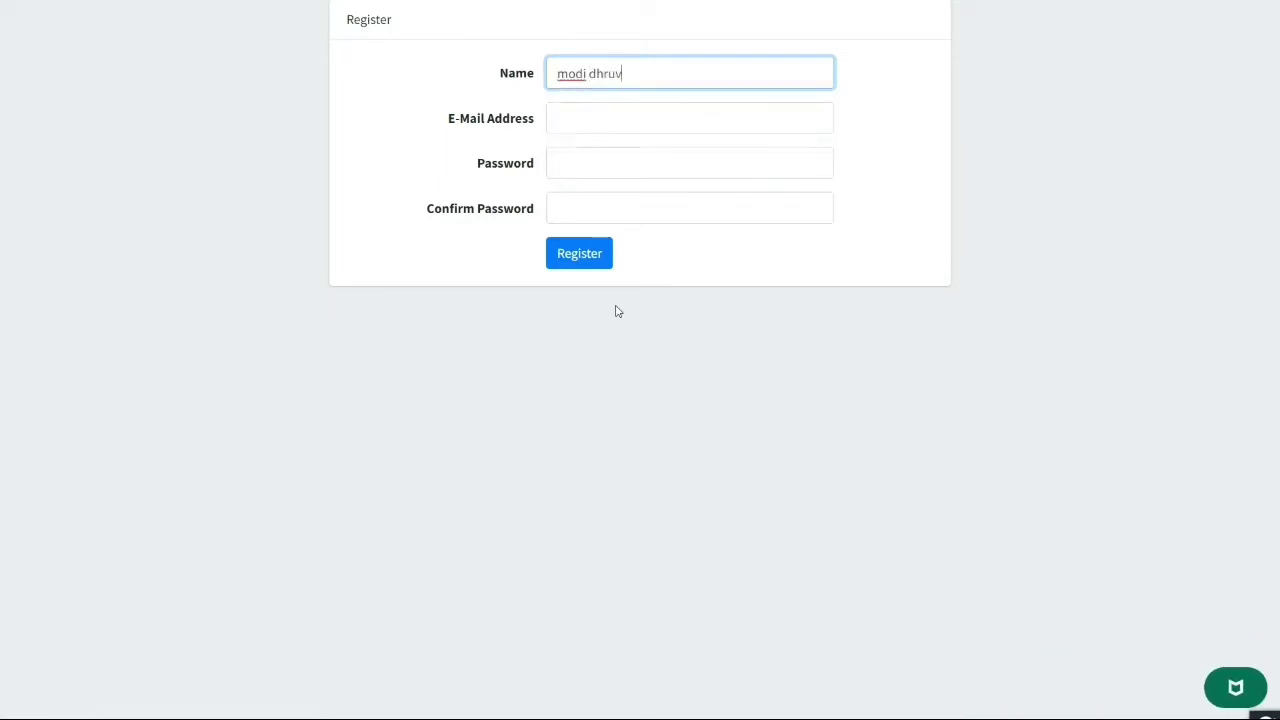
key("ctrl+a")
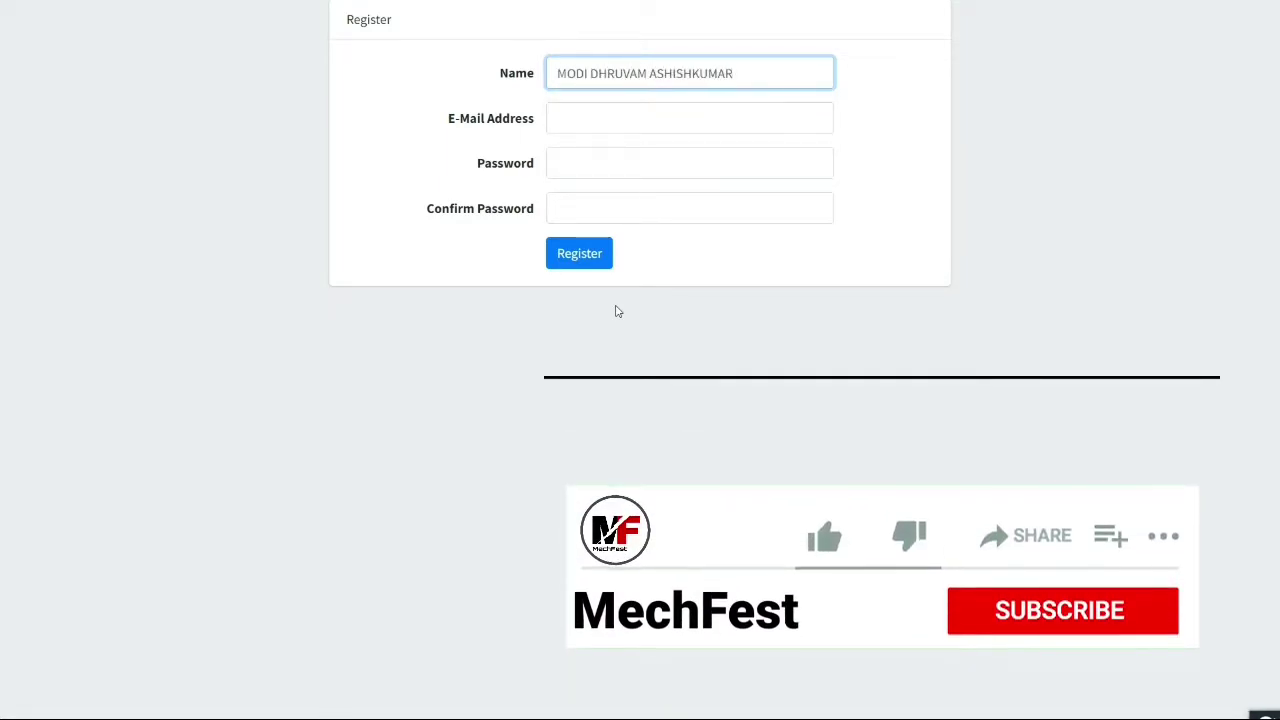
Fill in the applicant's e-mail address, password and password confirmation, and submit the registration
left_click(607, 130)
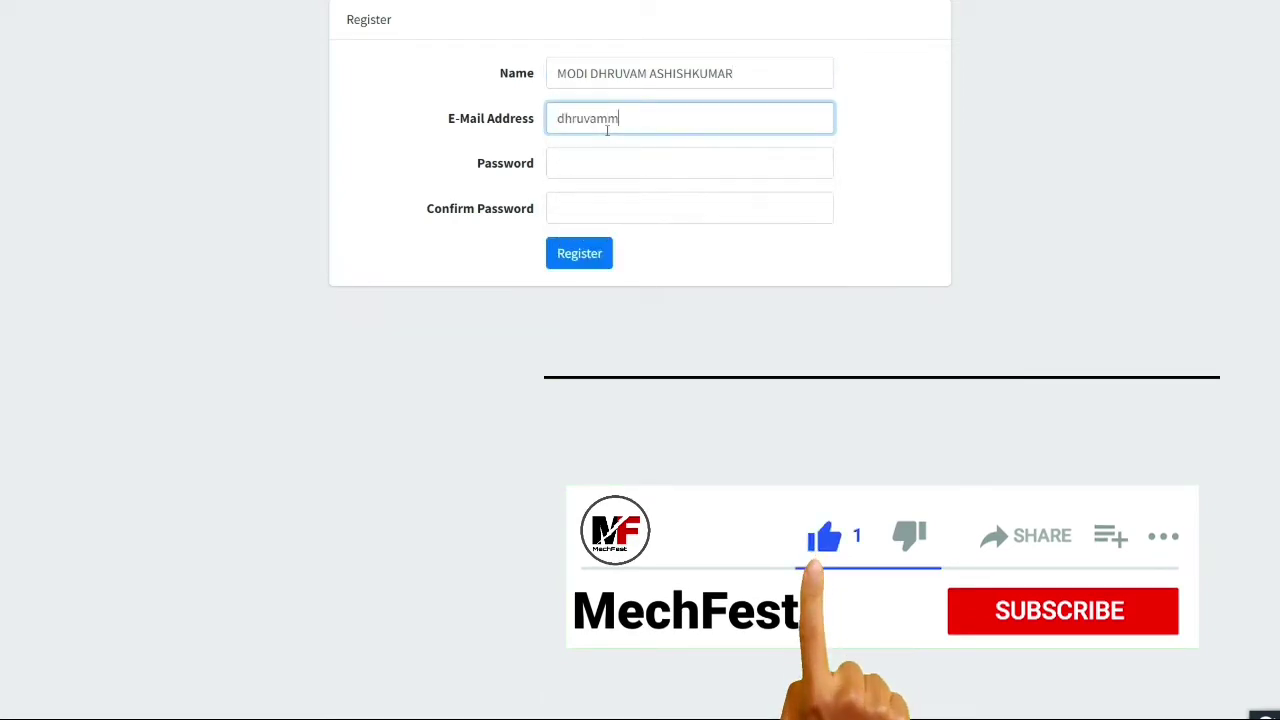
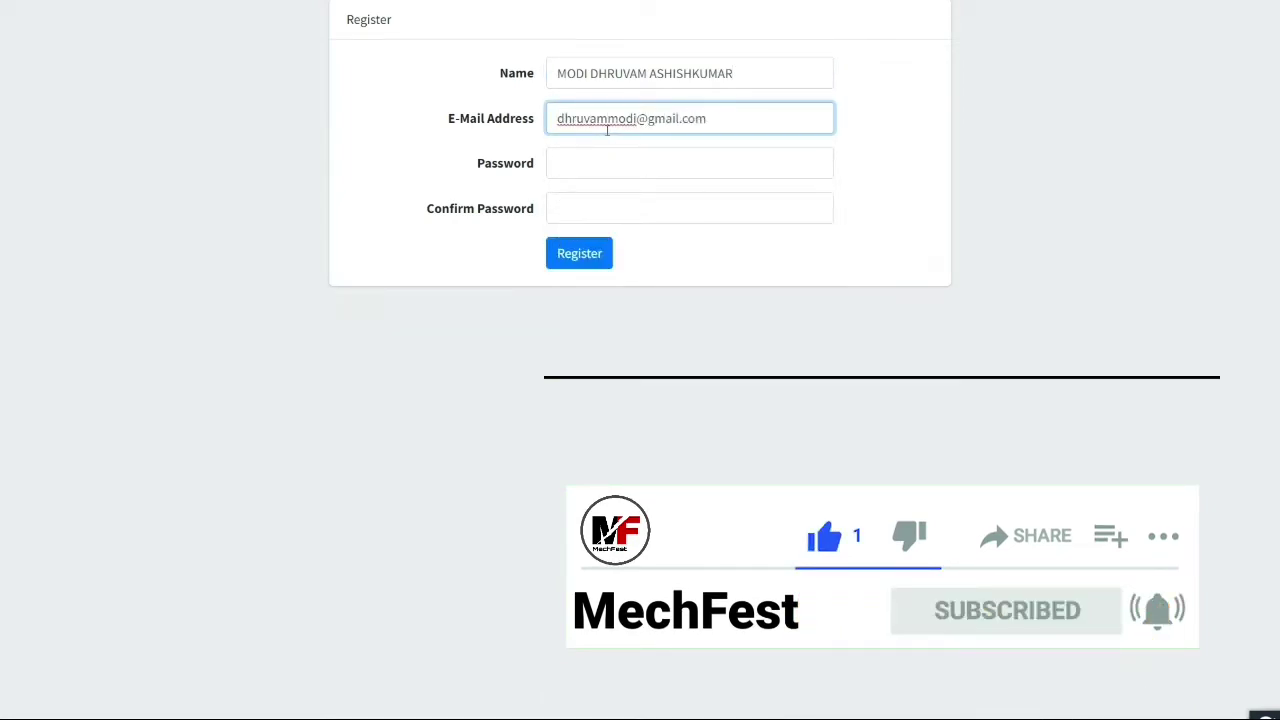
left_click(602, 163)
type("•••••••")
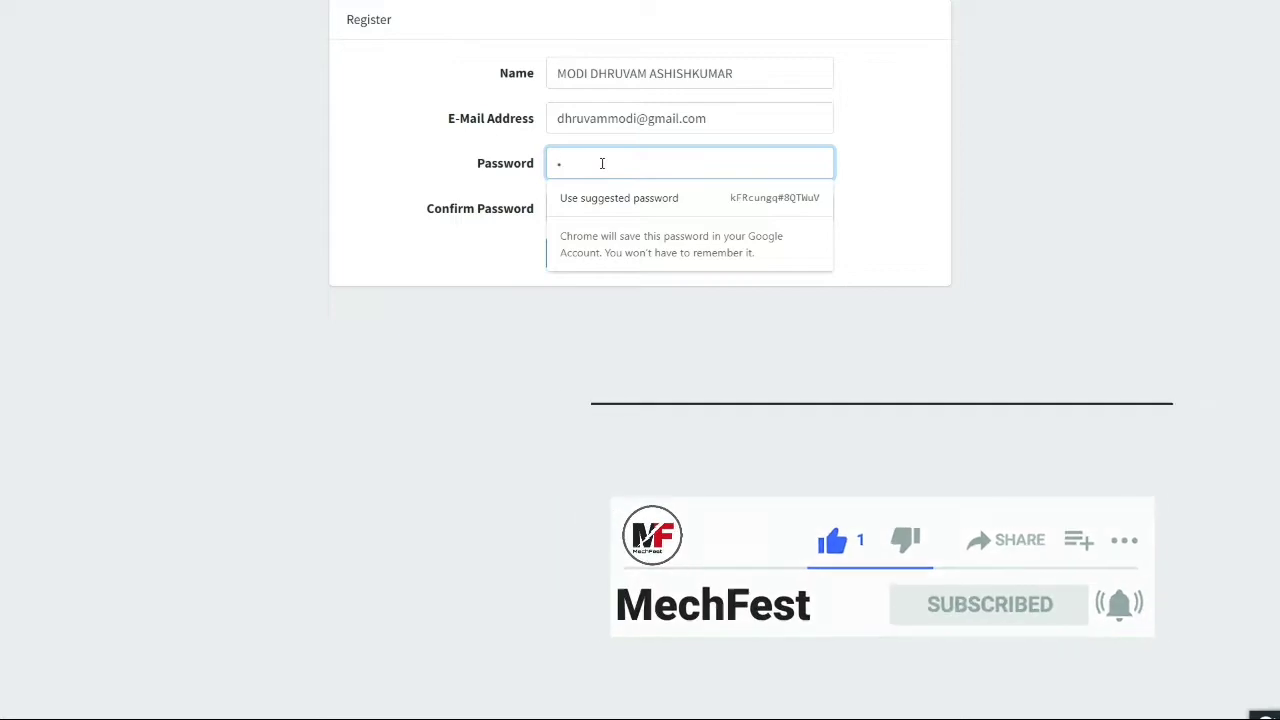
type("••••")
left_click(588, 206)
type("••••••••••••")
left_click(588, 250)
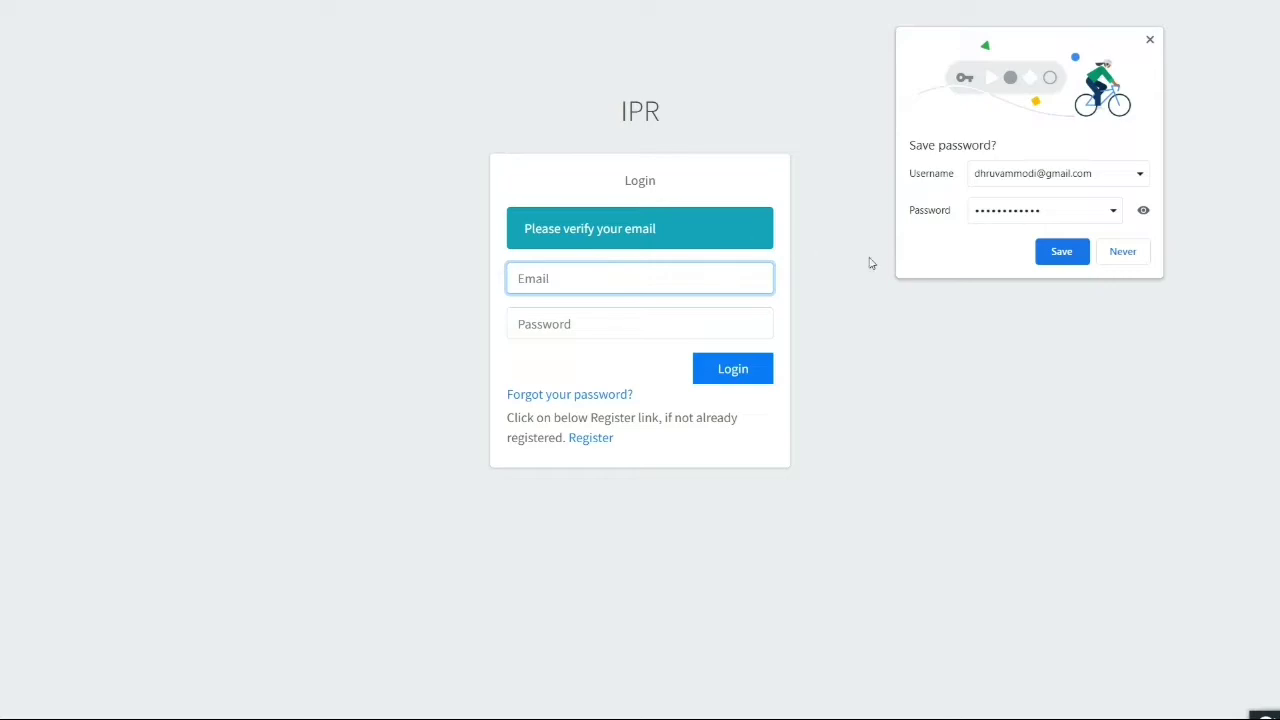
Save the login in Chrome, verify the e-mail through the recruitment mail link, then sign in
left_click(1059, 252)
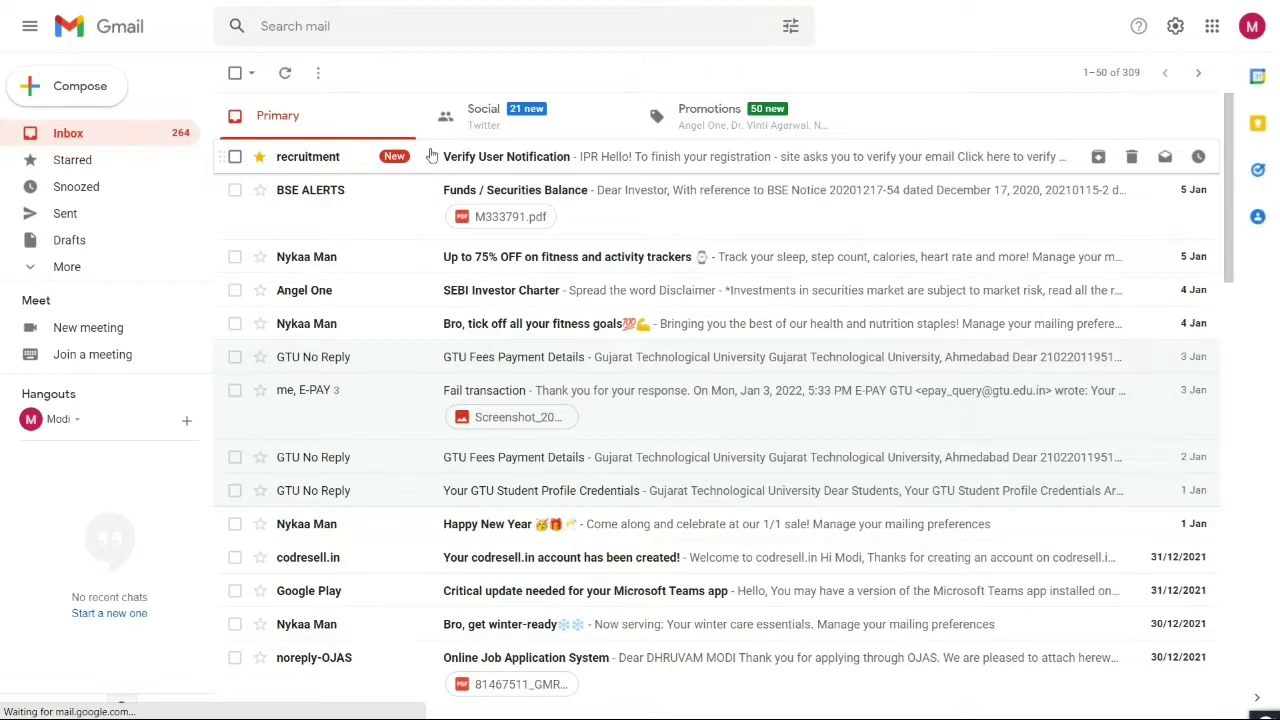
left_click(515, 157)
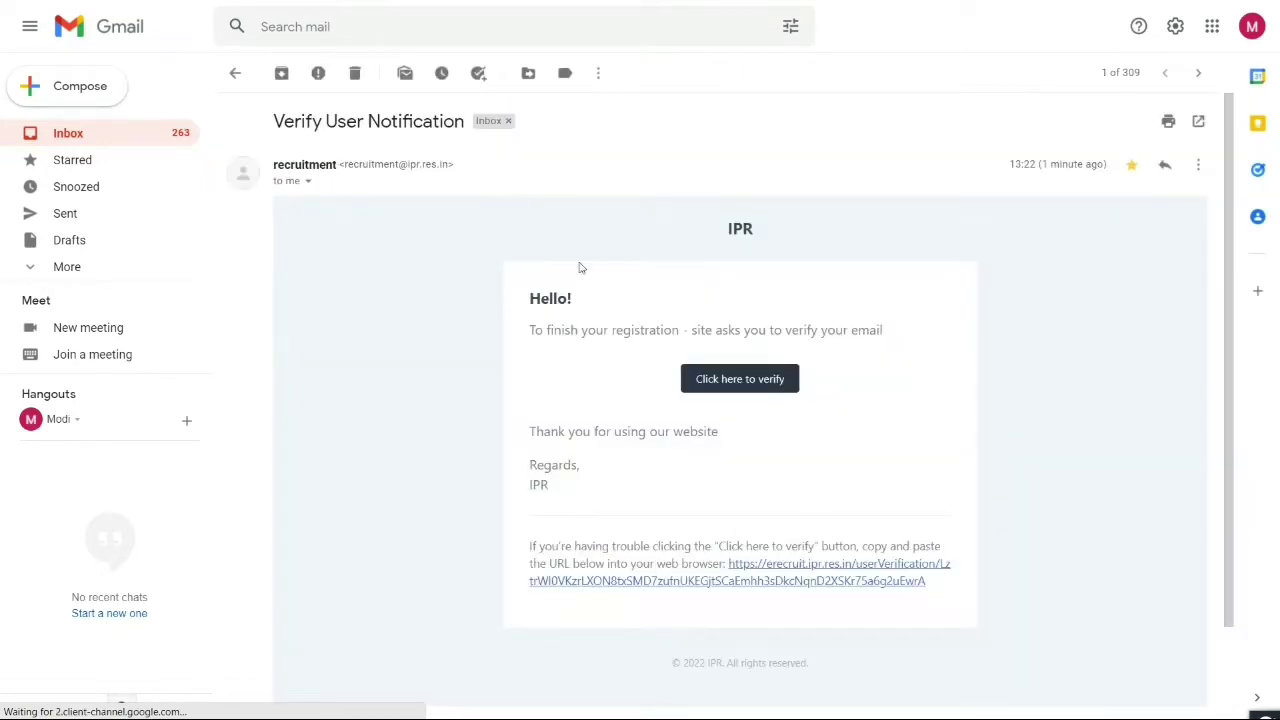
left_click(704, 388)
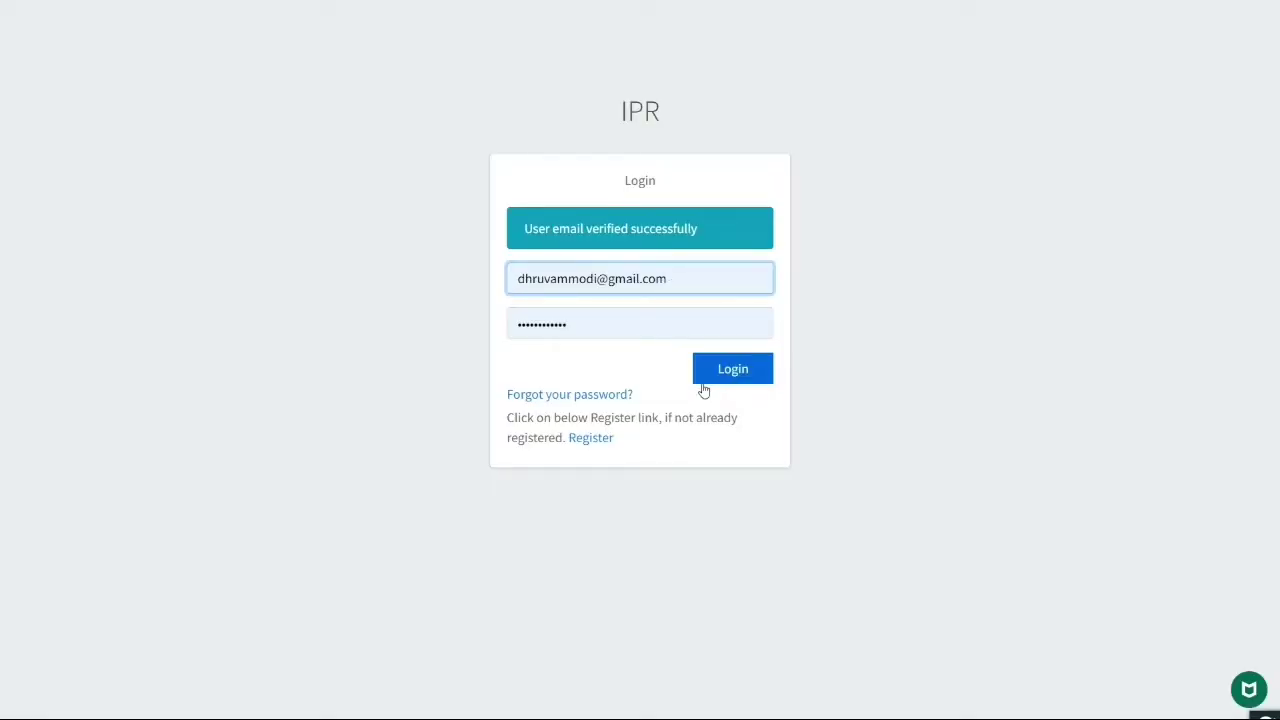
left_click_drag(524, 231, 699, 233)
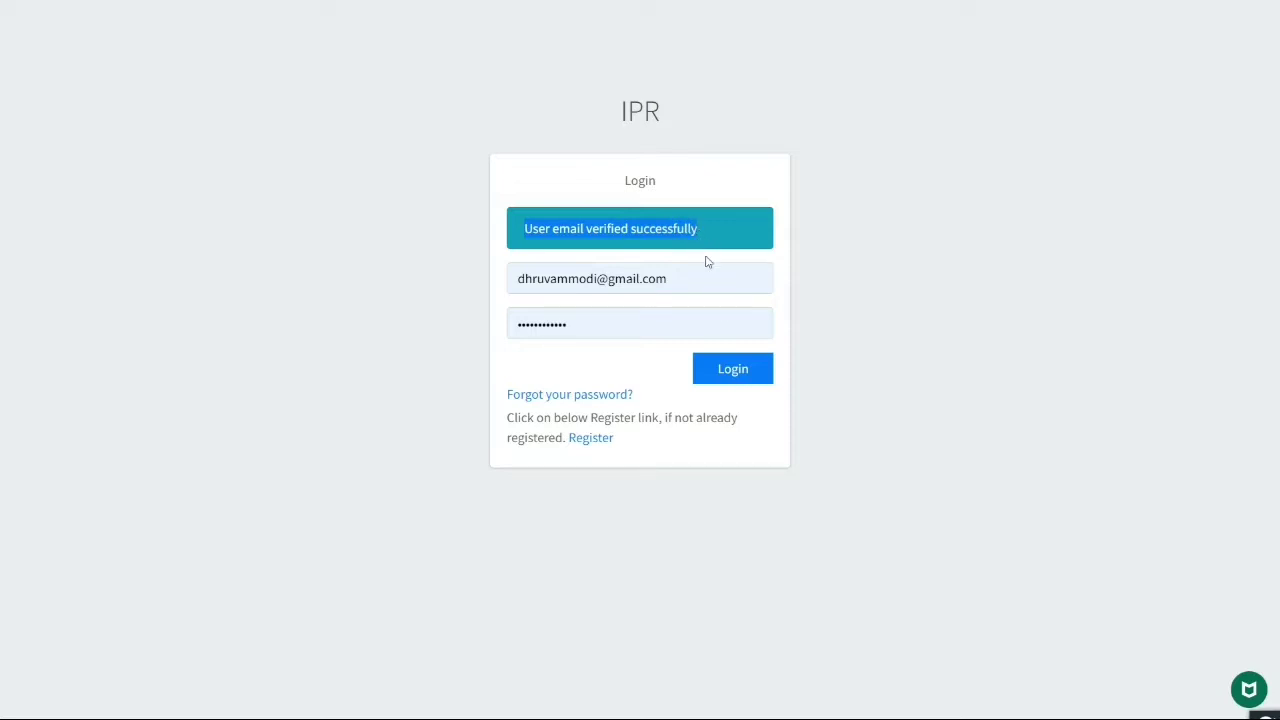
left_click(483, 329)
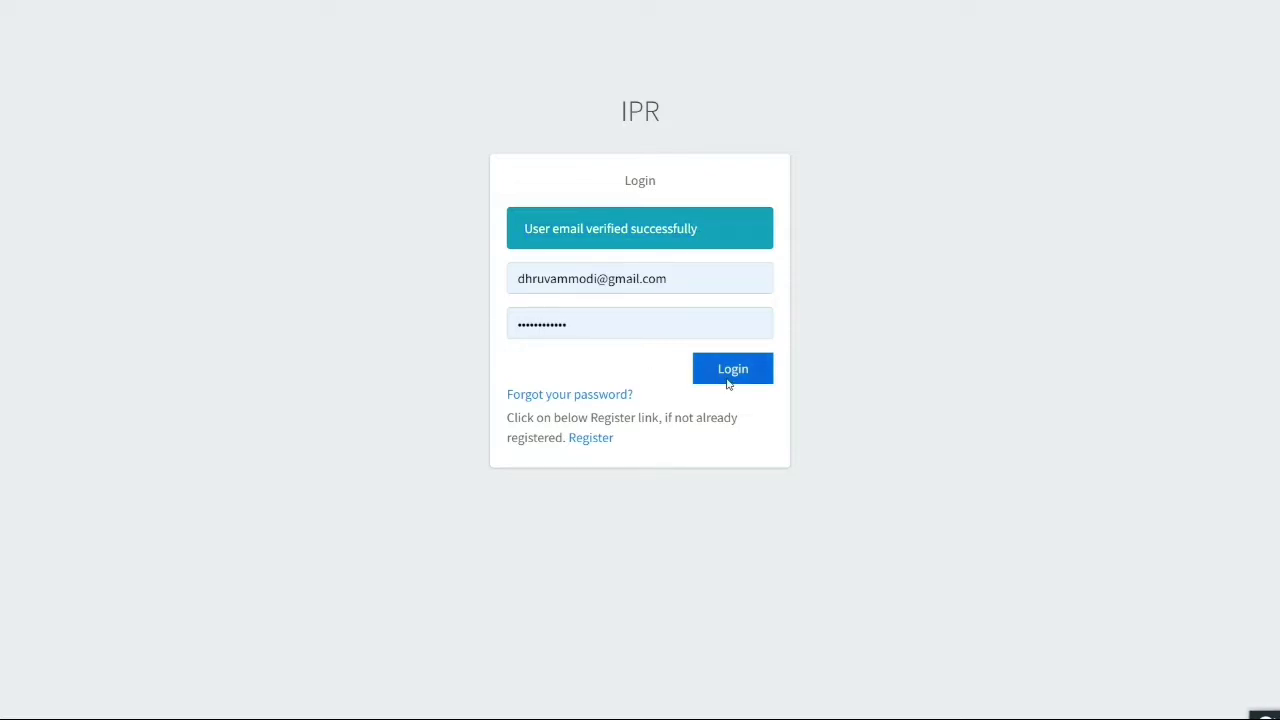
left_click(729, 384)
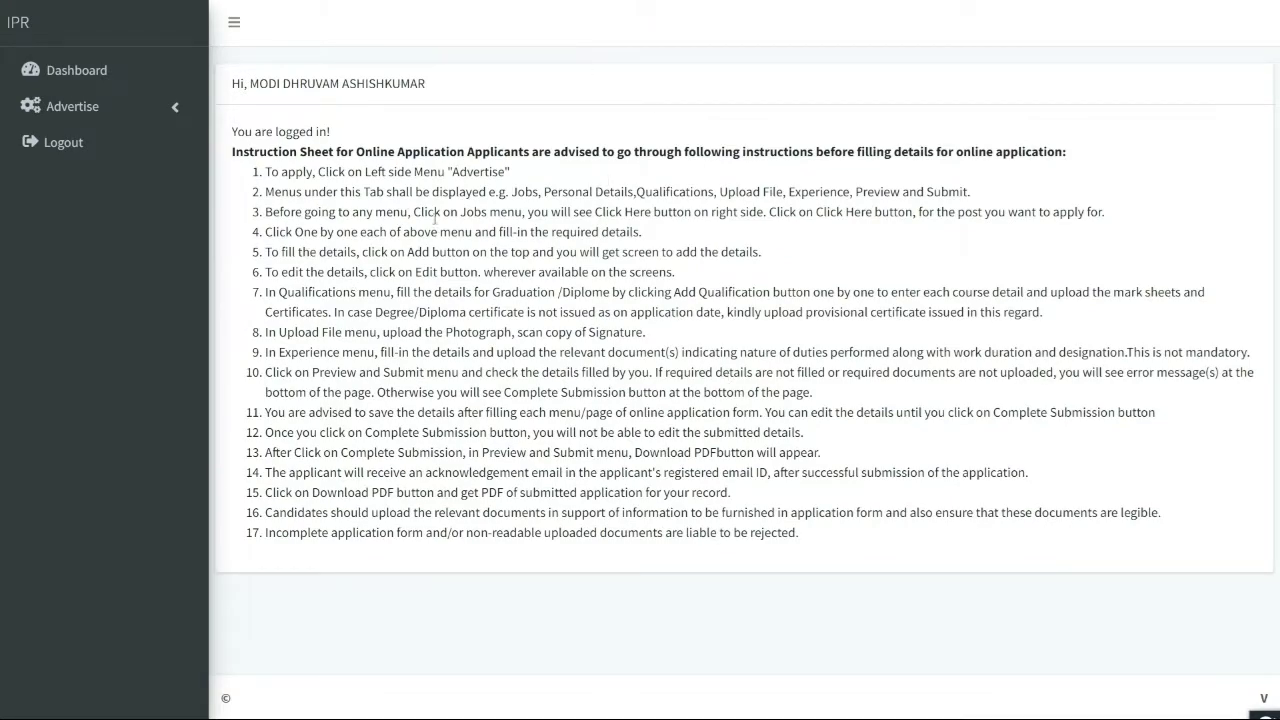
Go to Advertise > Jobs and choose Click Here on the 09/2021 Project Scientific Assistant row
left_click_drag(232, 151, 1060, 152)
left_click(564, 175)
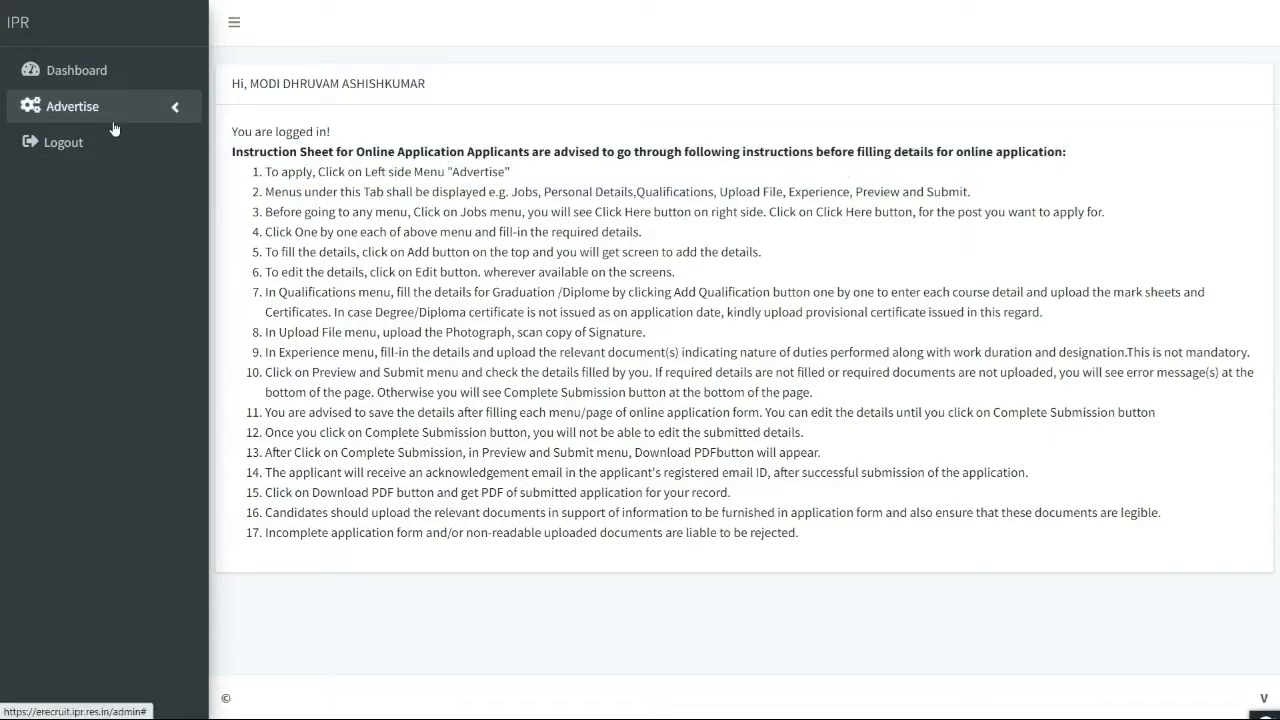
left_click(134, 118)
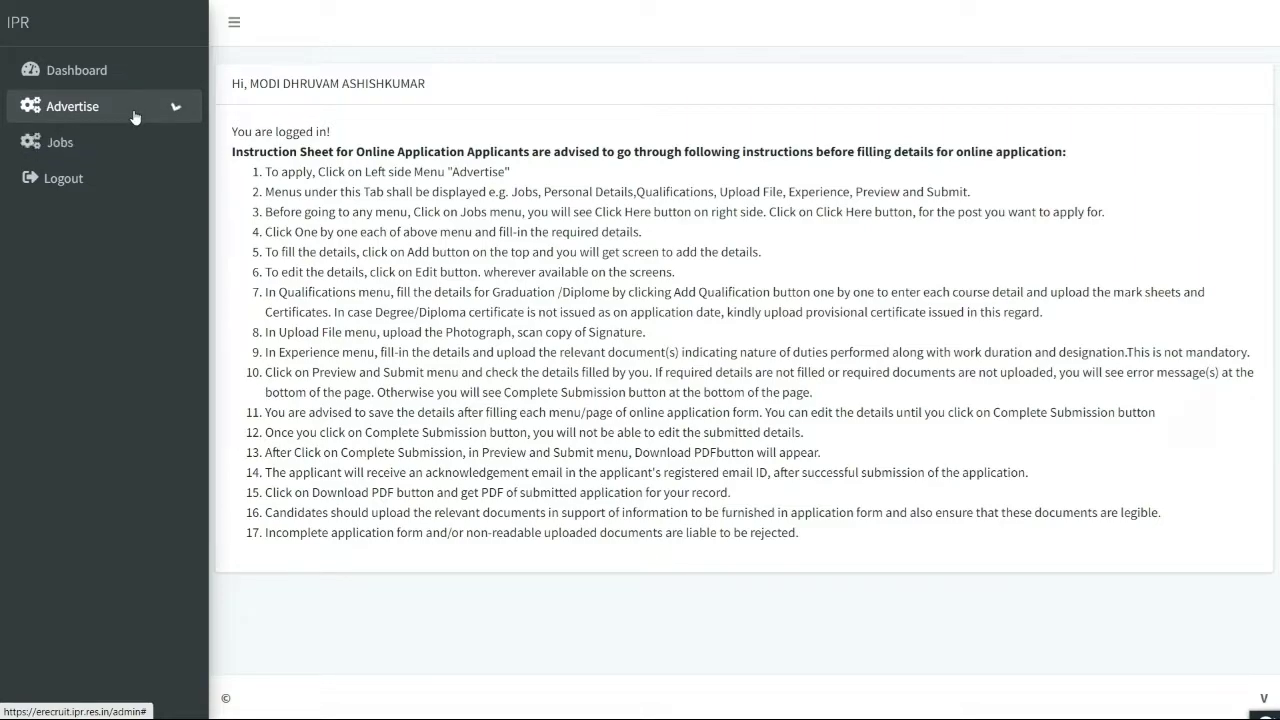
left_click(72, 150)
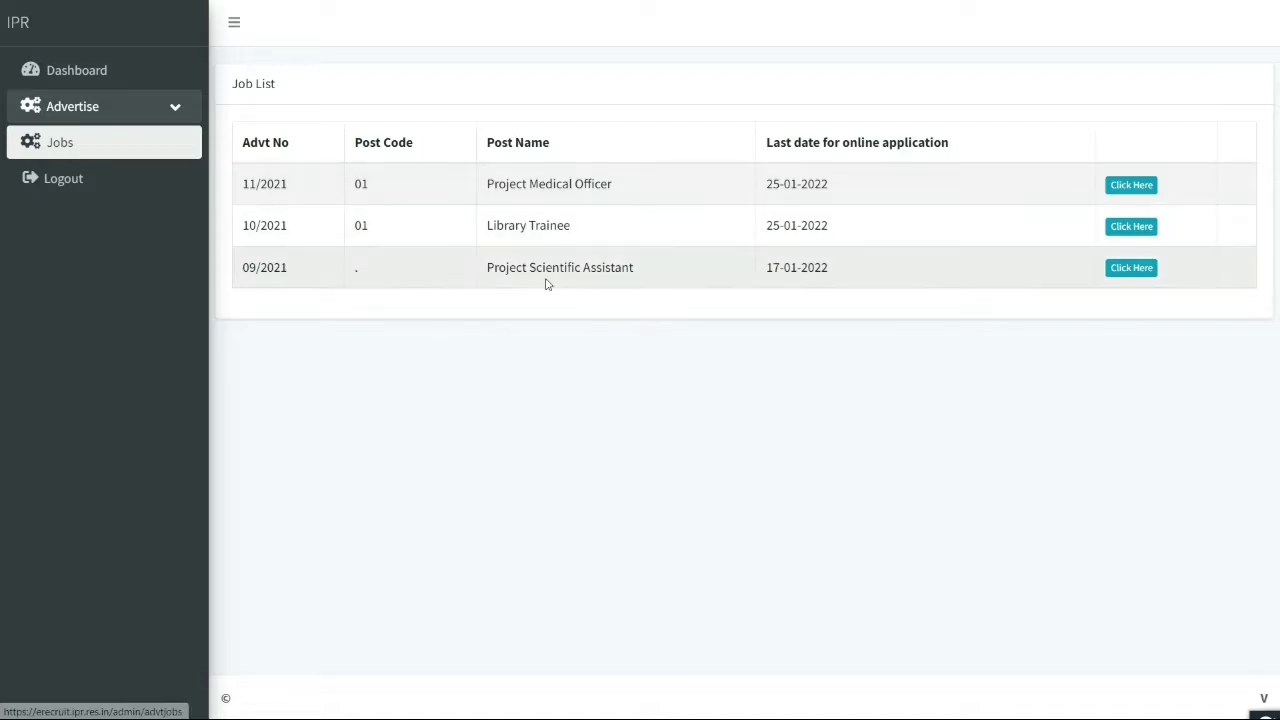
left_click_drag(481, 268, 784, 281)
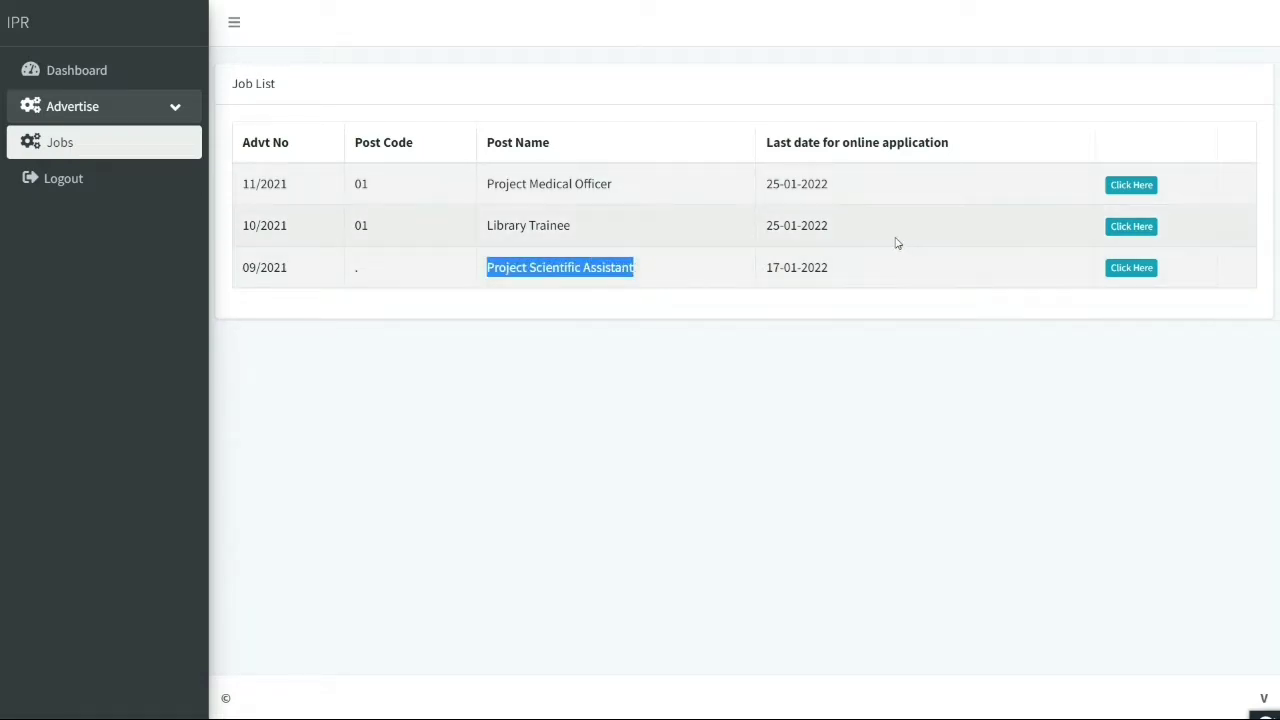
left_click(1124, 275)
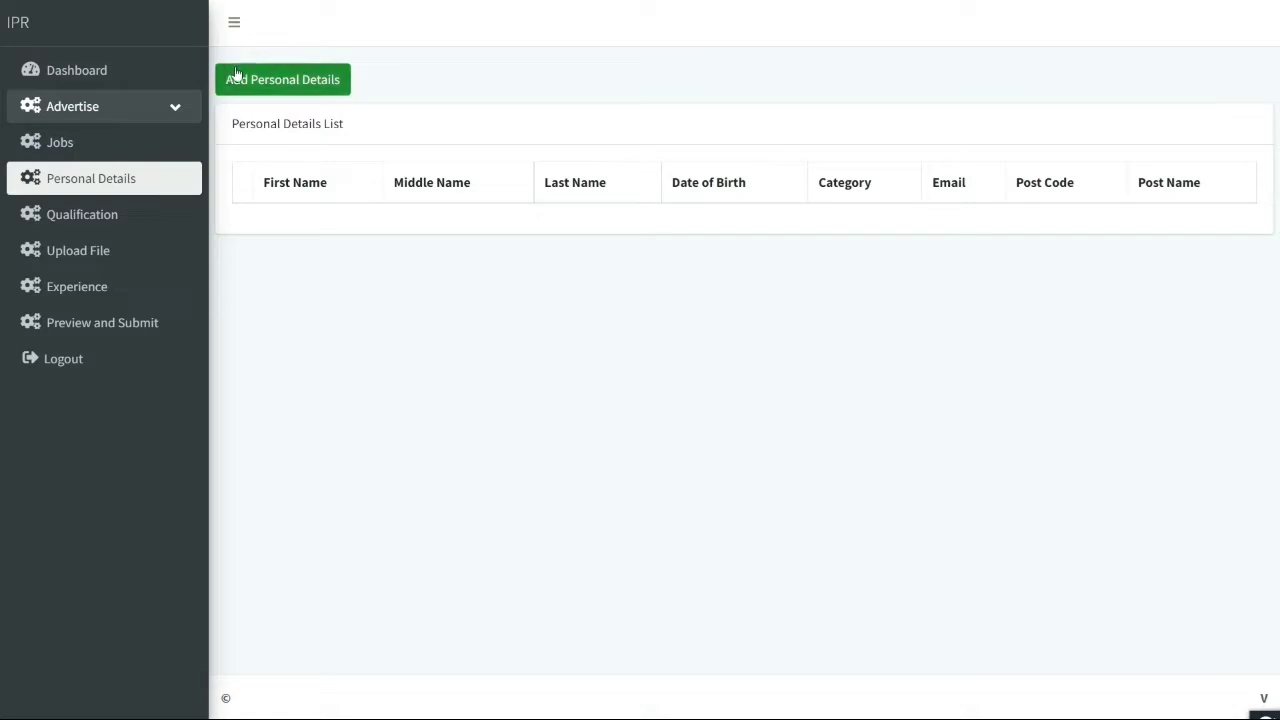
Start adding personal details and choose post code 05-Mechanical
left_click(266, 81)
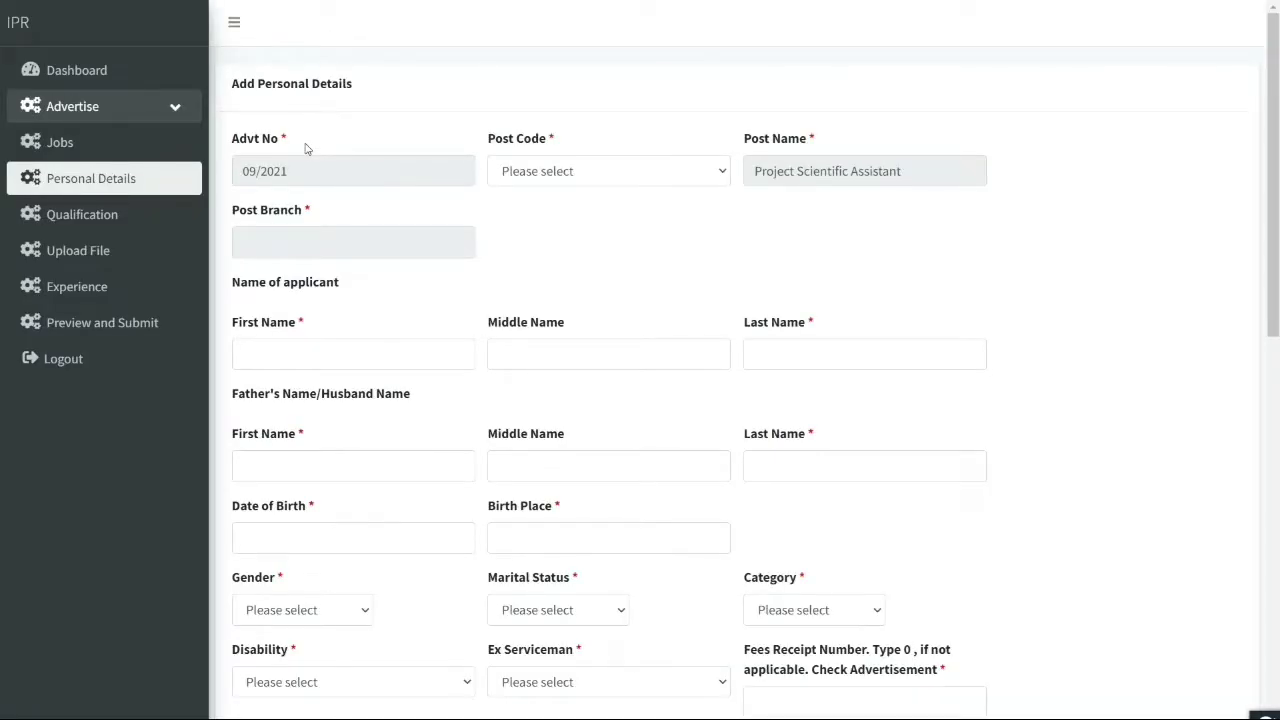
left_click(575, 177)
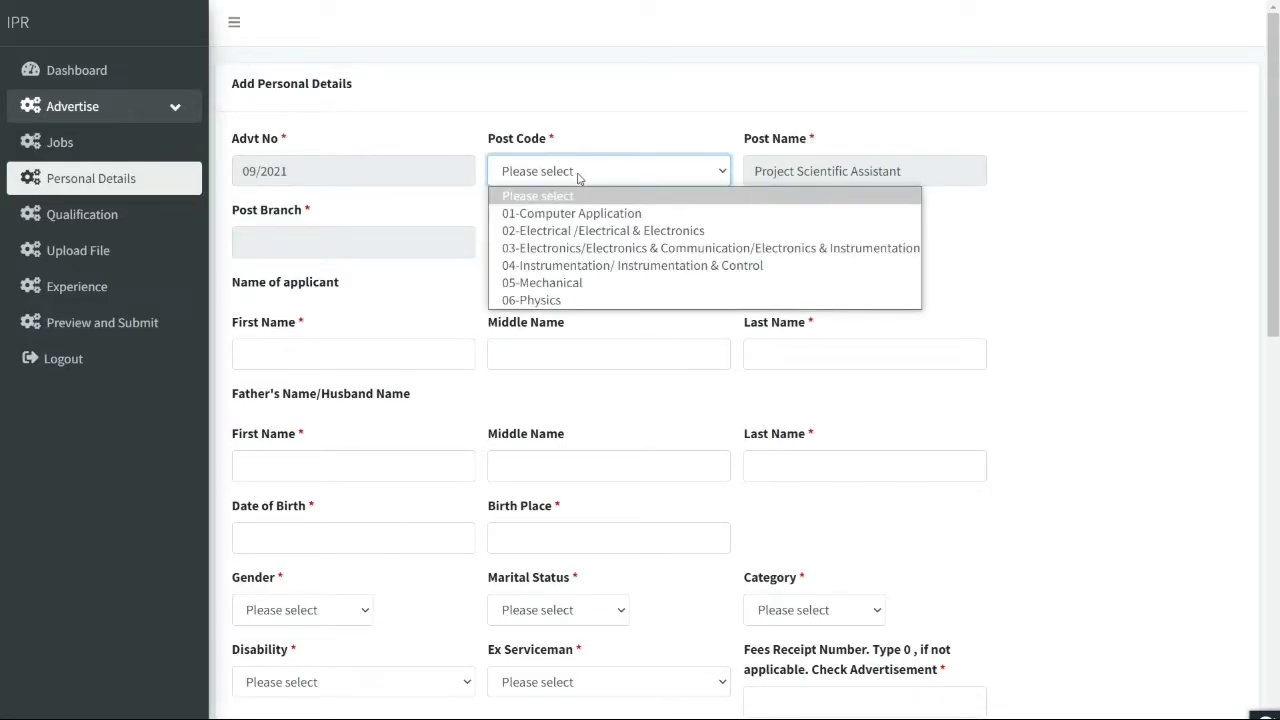
left_click(565, 283)
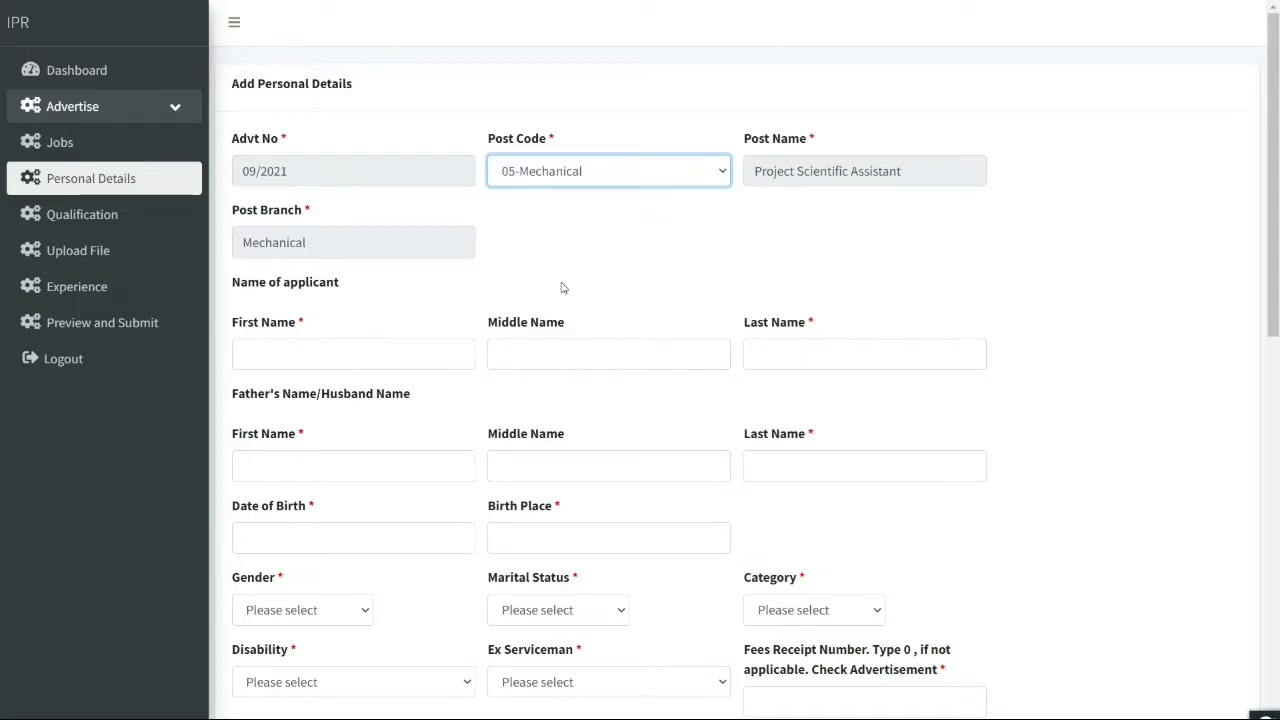
left_click(372, 243)
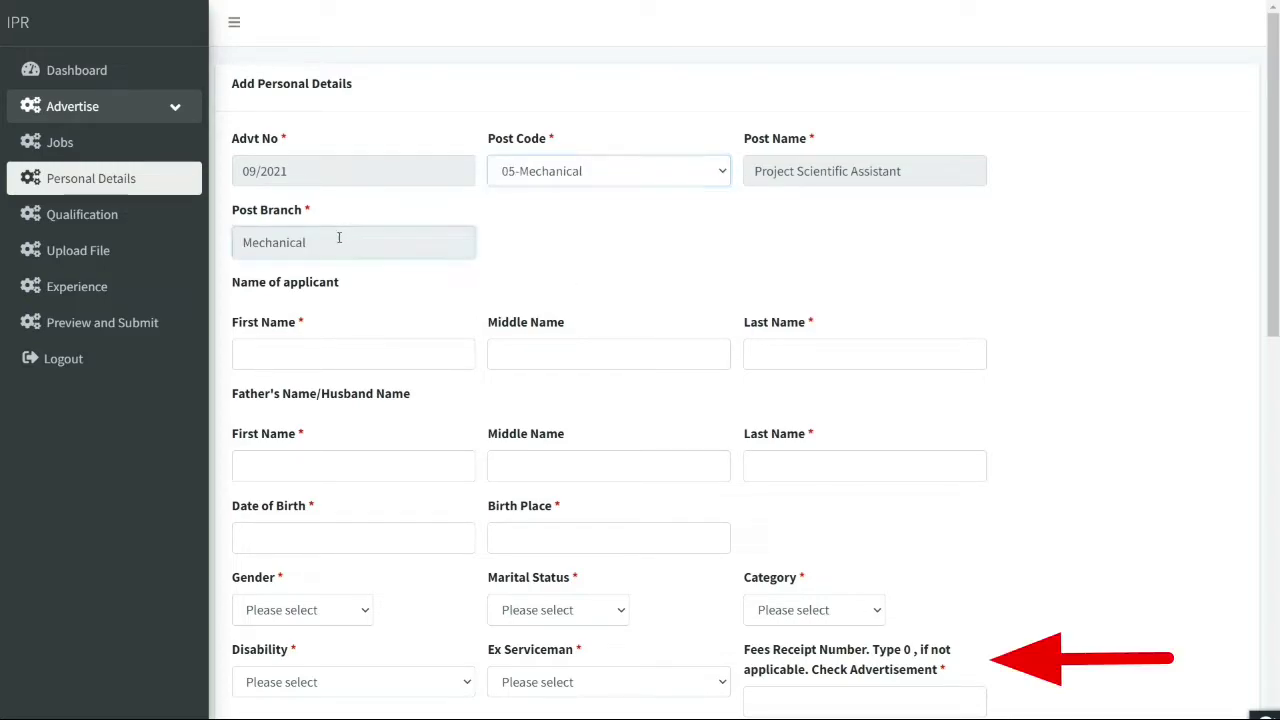
Enter the applicant's first, middle and last names in capitals
left_click(300, 346)
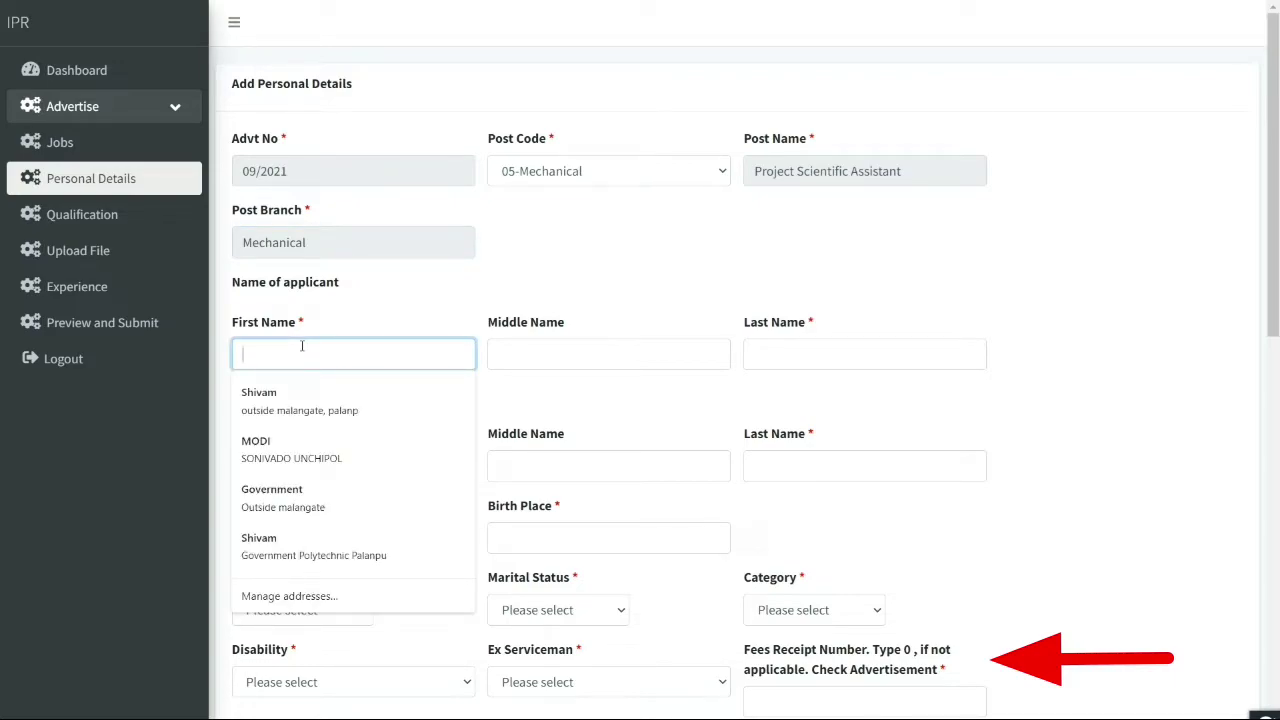
key("Tab")
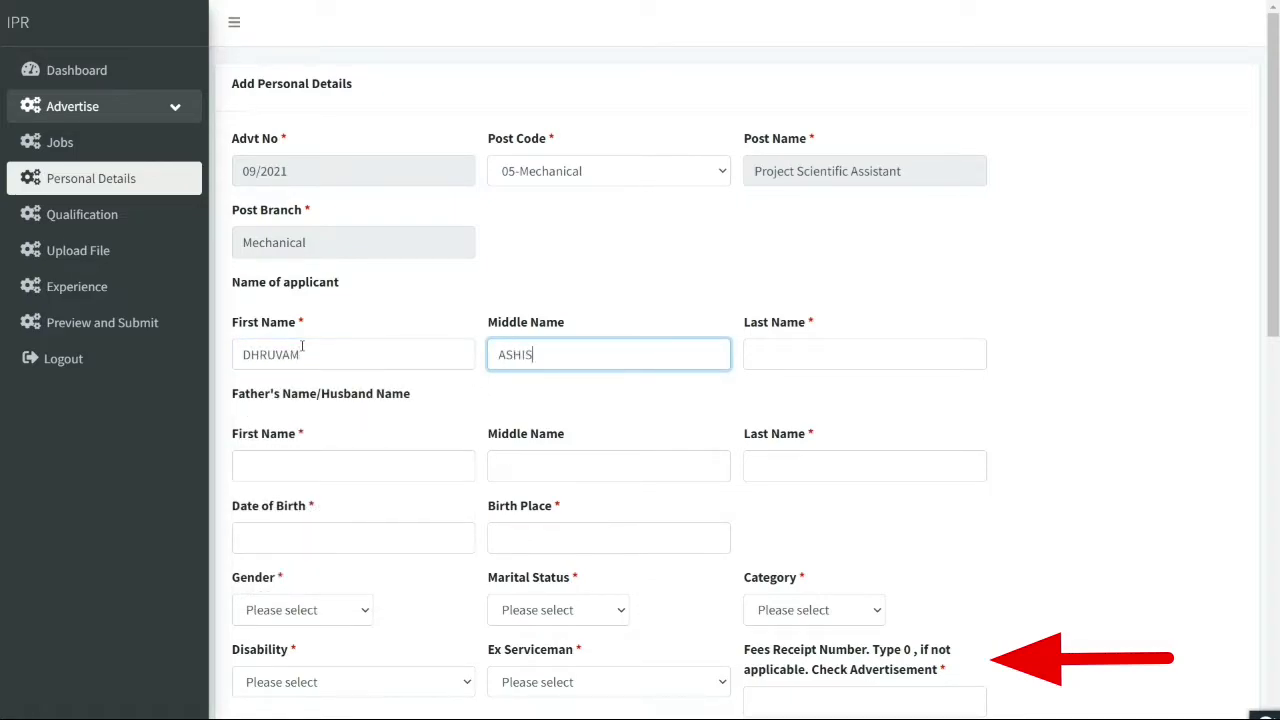
key("Tab")
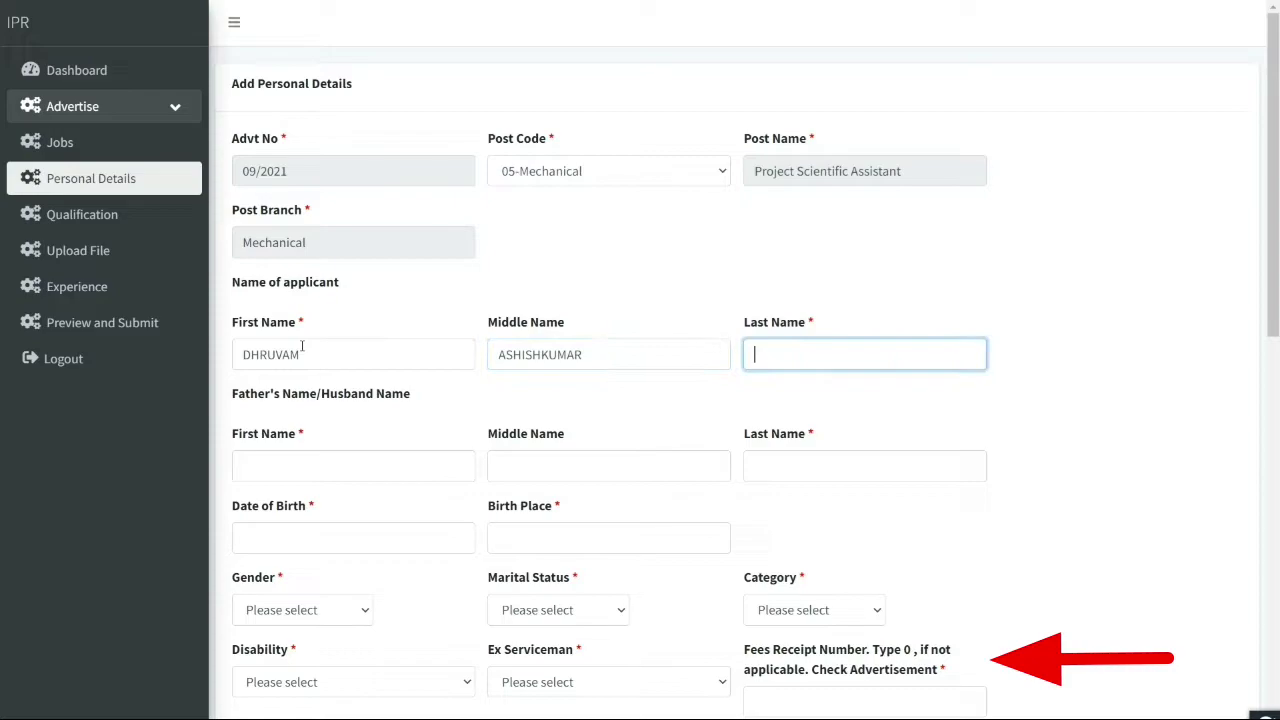
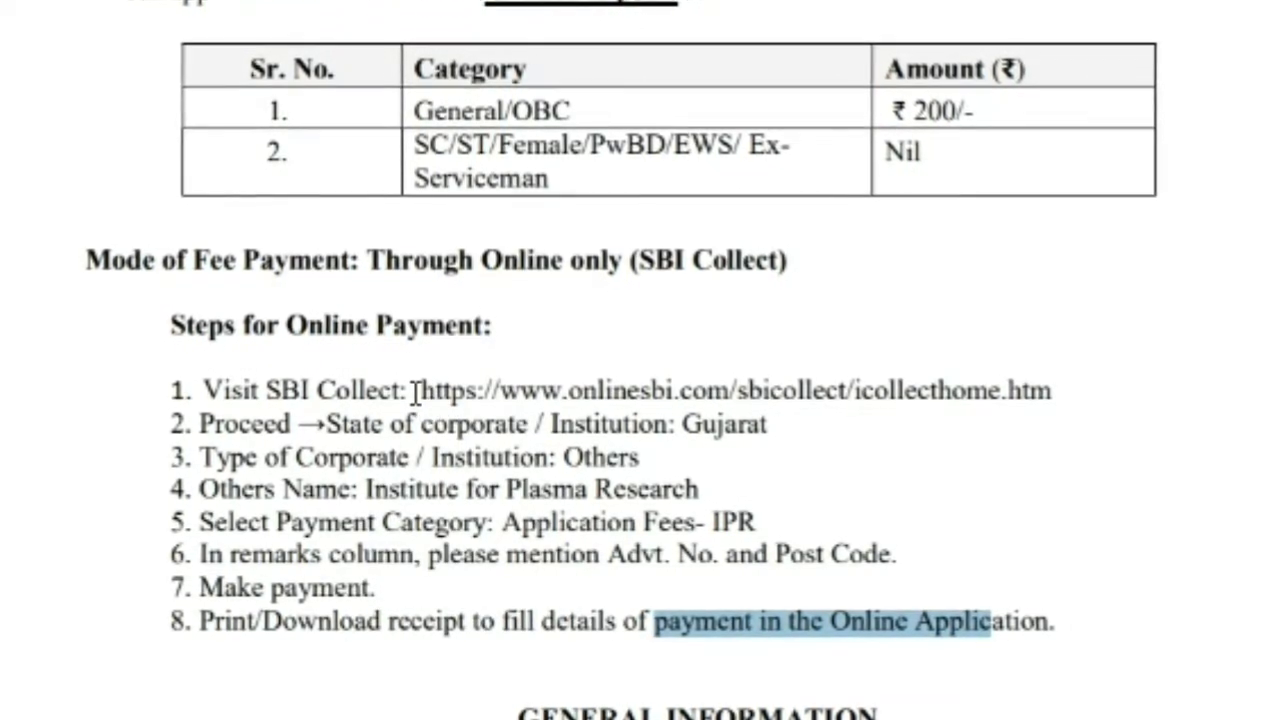
Select the SBI Collect web address in step 1 of the fee payment instructions
left_click_drag(738, 369, 1063, 392)
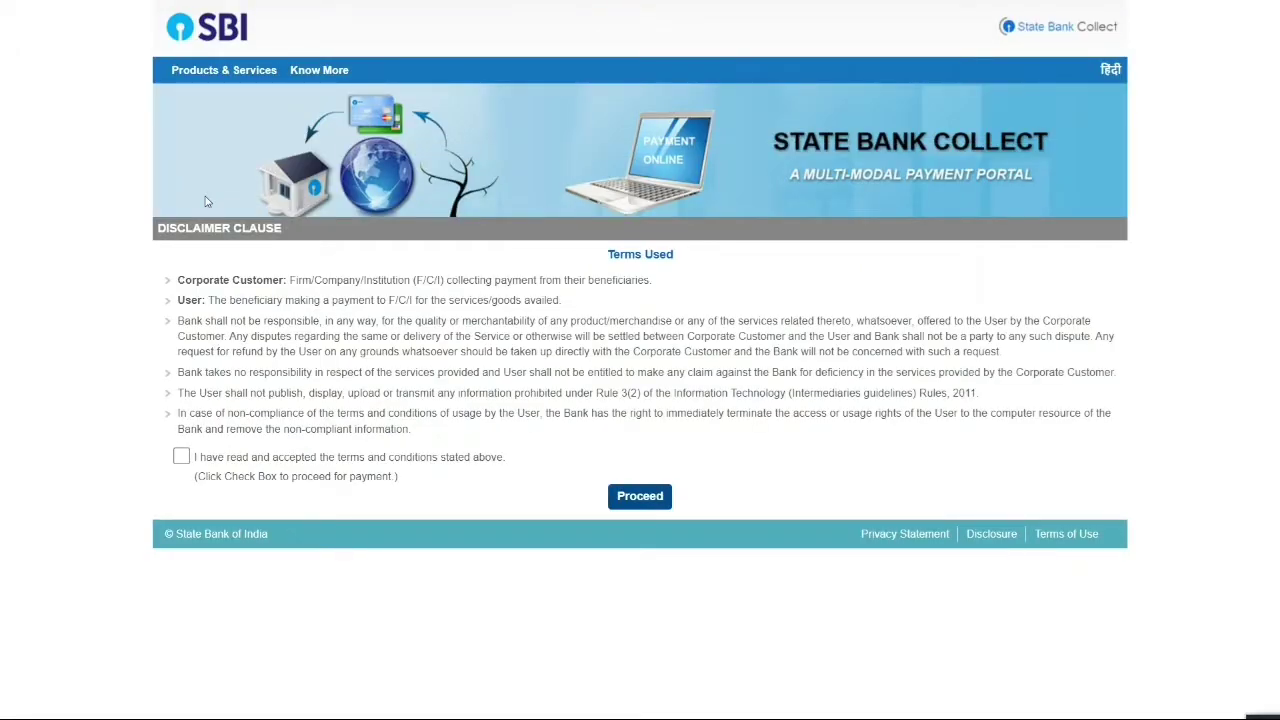
Accept the State Bank Collect terms, then choose state Gujarat and institution type Others
left_click(181, 457)
left_click(638, 506)
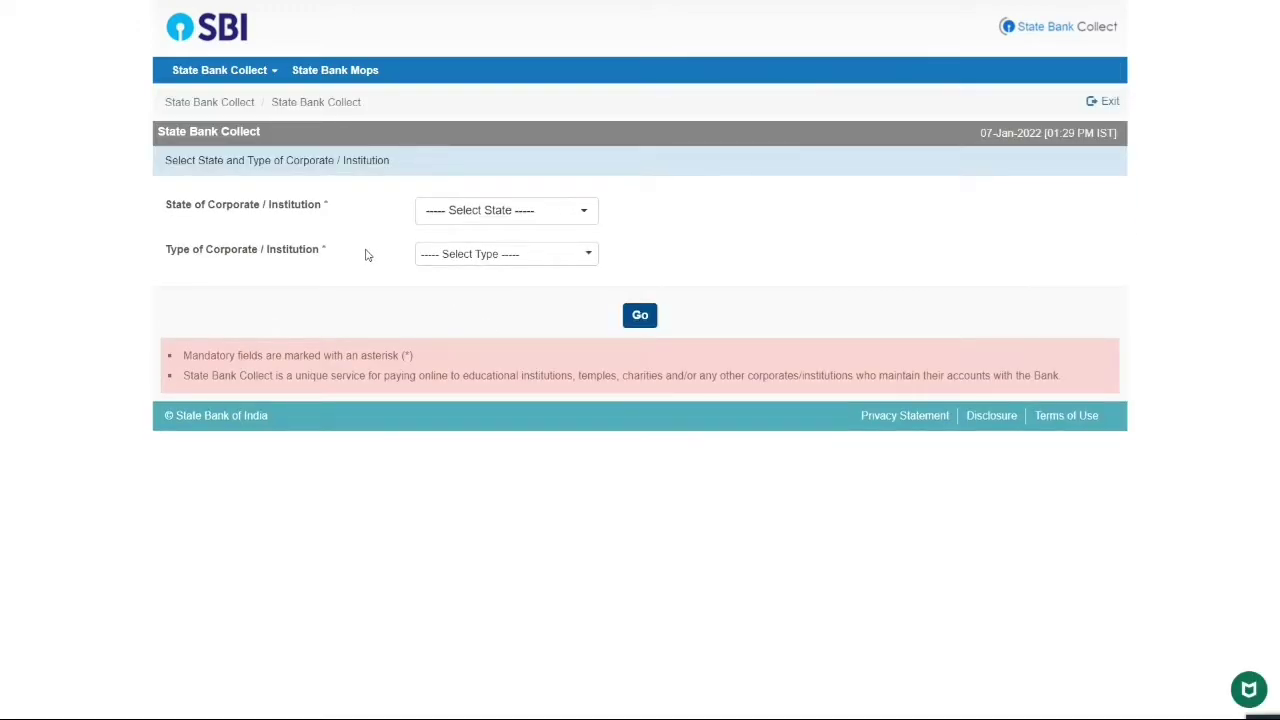
left_click(449, 218)
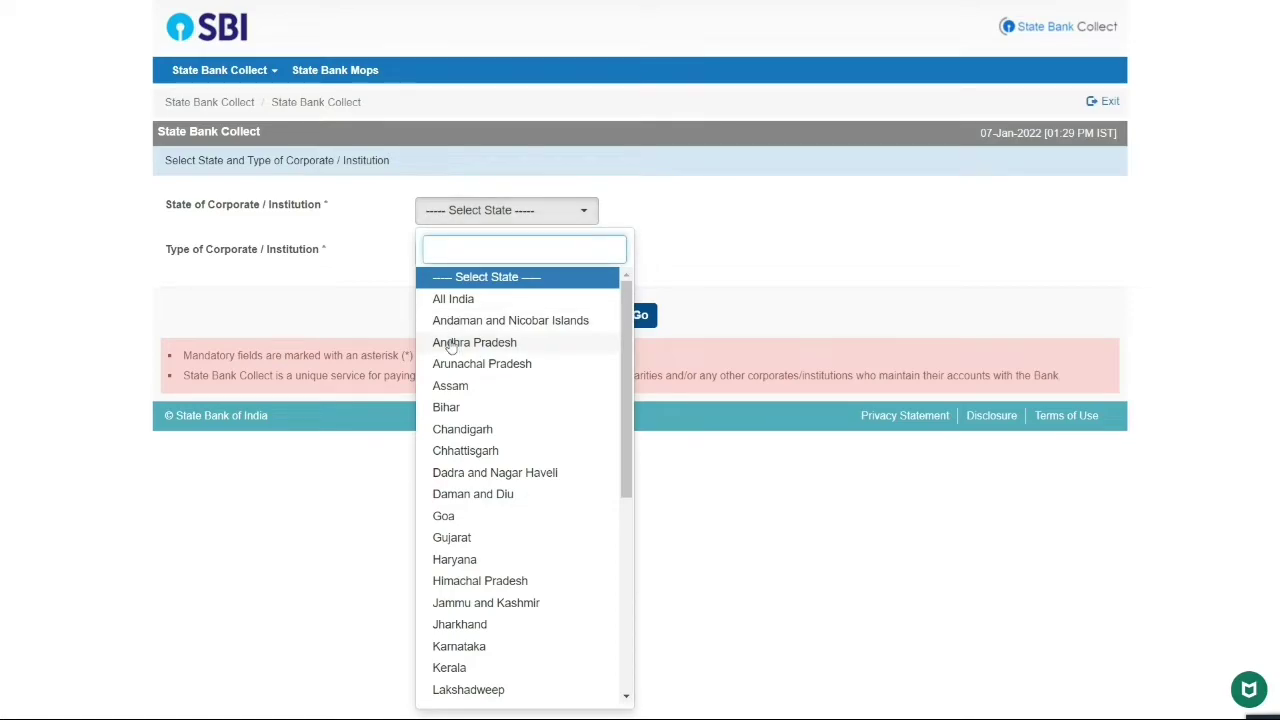
left_click(461, 213)
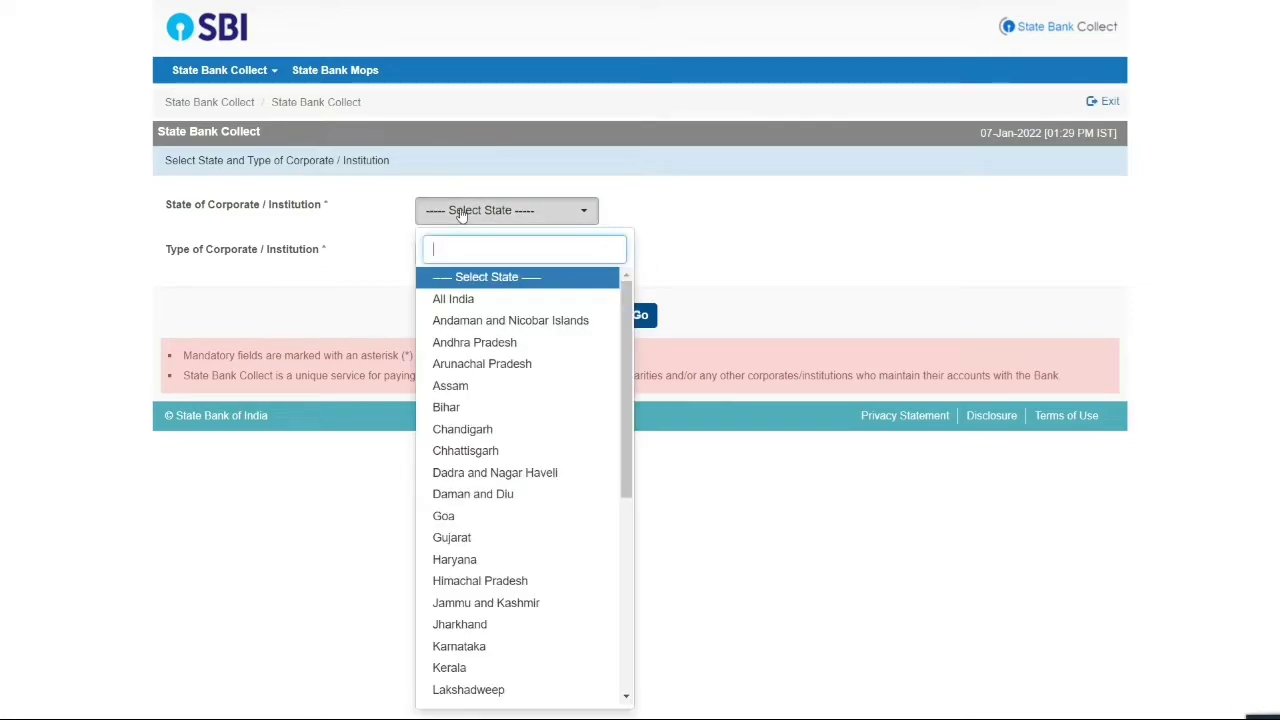
type("GU")
left_click(461, 275)
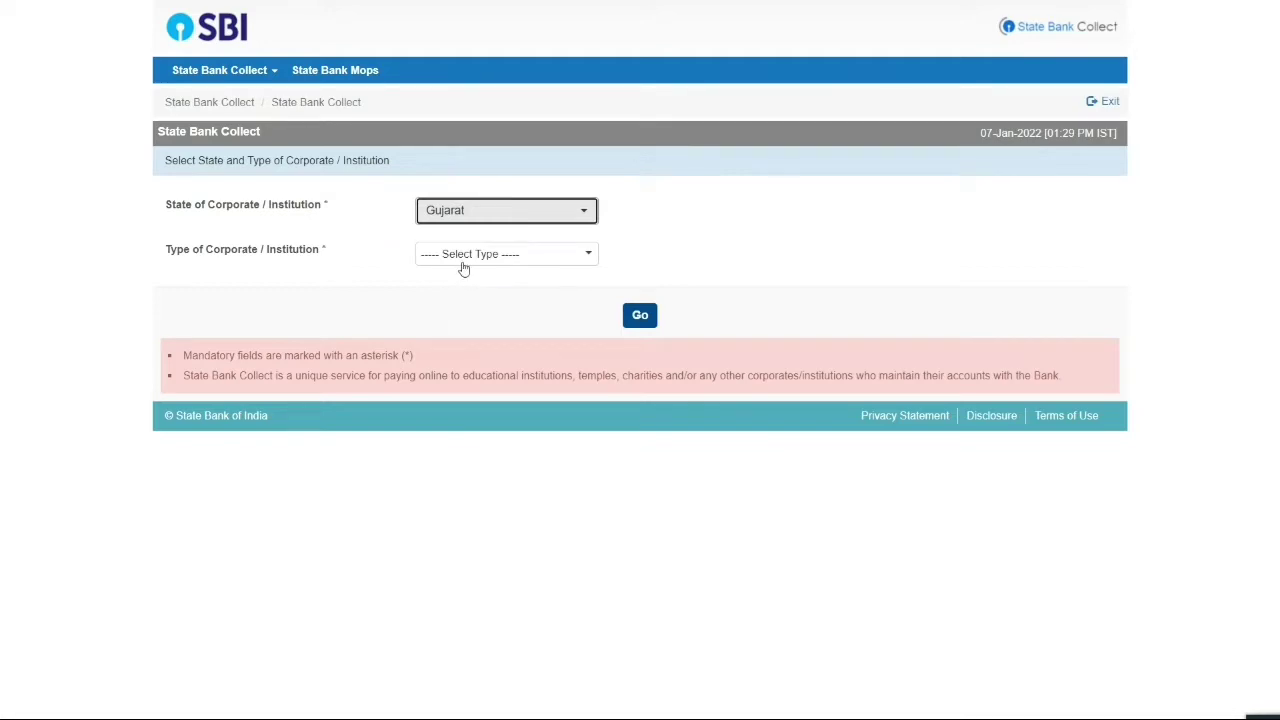
left_click(464, 258)
left_click(468, 388)
left_click(638, 314)
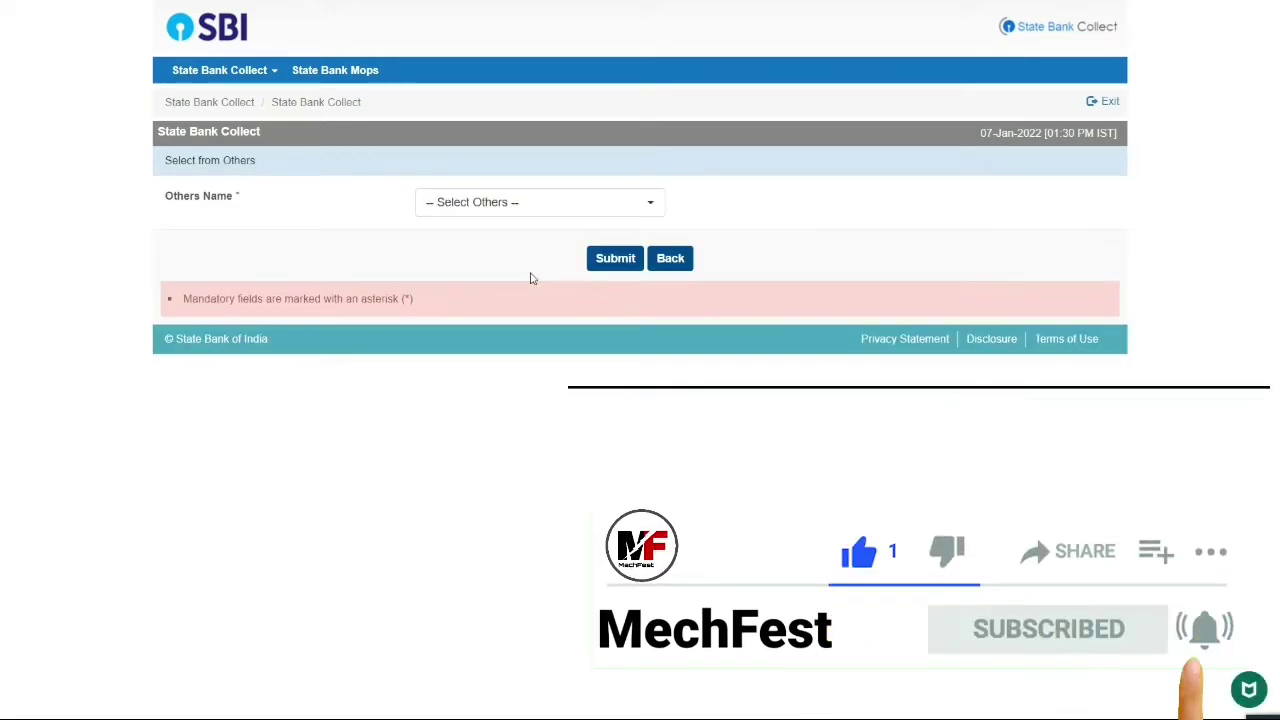
Select Institute for Plasma Research as the institution and submit it
left_click(520, 210)
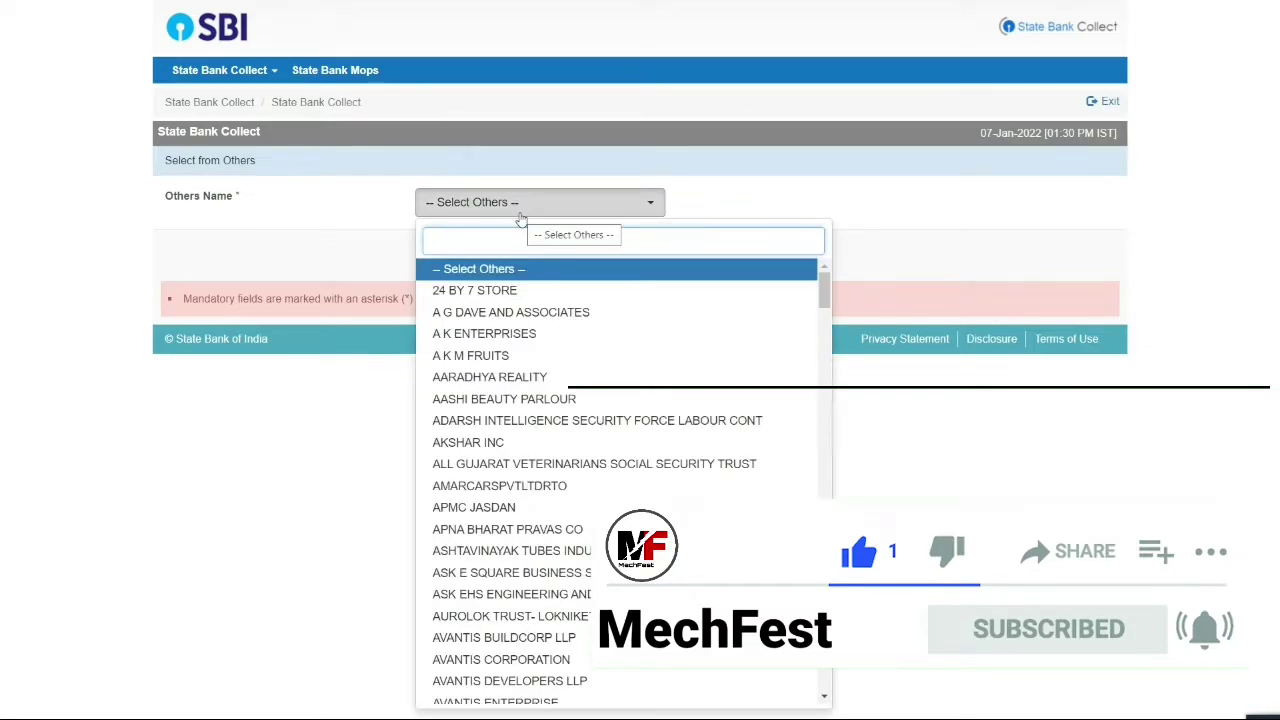
type("inst")
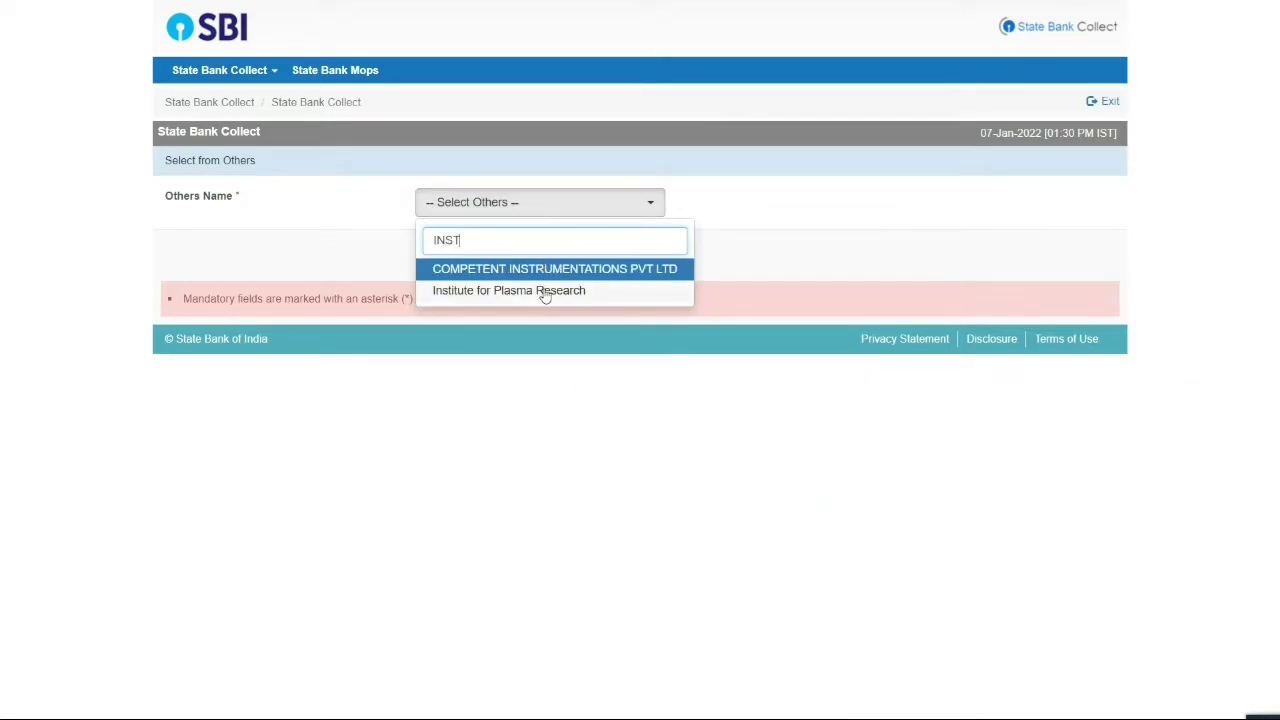
left_click(540, 290)
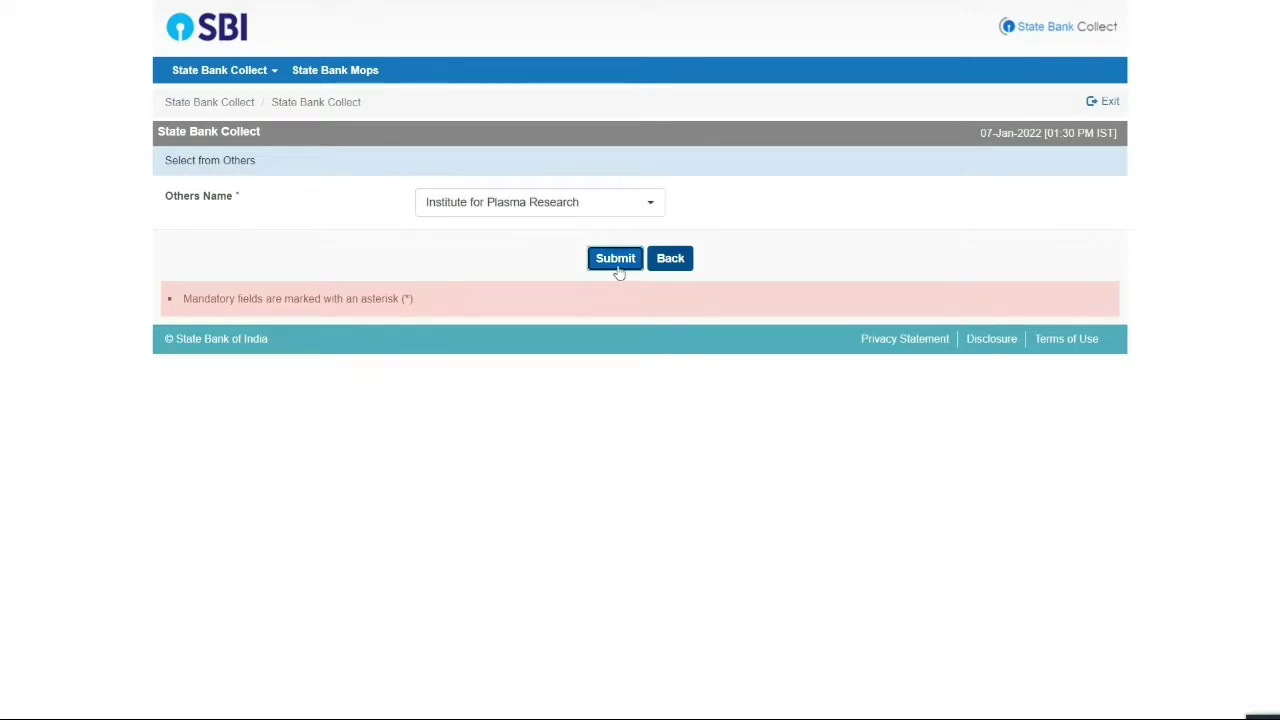
left_click(615, 258)
left_click_drag(338, 189, 538, 197)
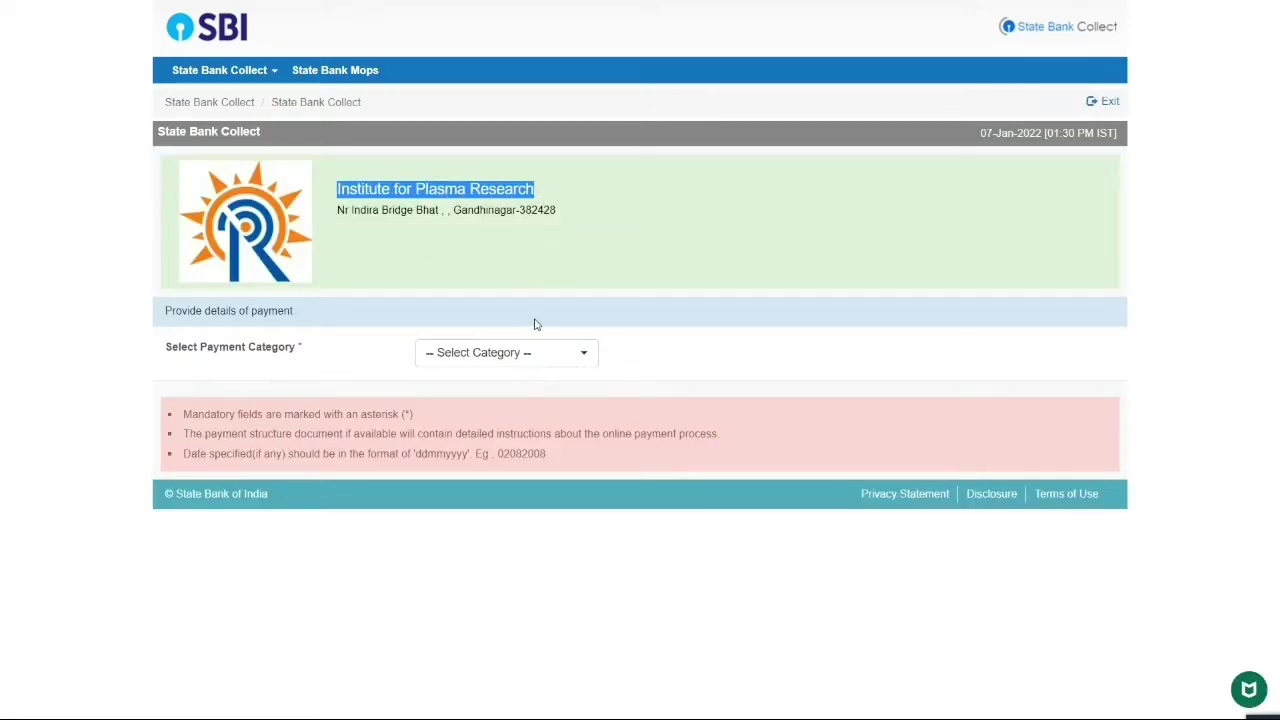
Choose the Application fees-IPR category and enter the payer's name and e-mail address
left_click(530, 352)
left_click(522, 437)
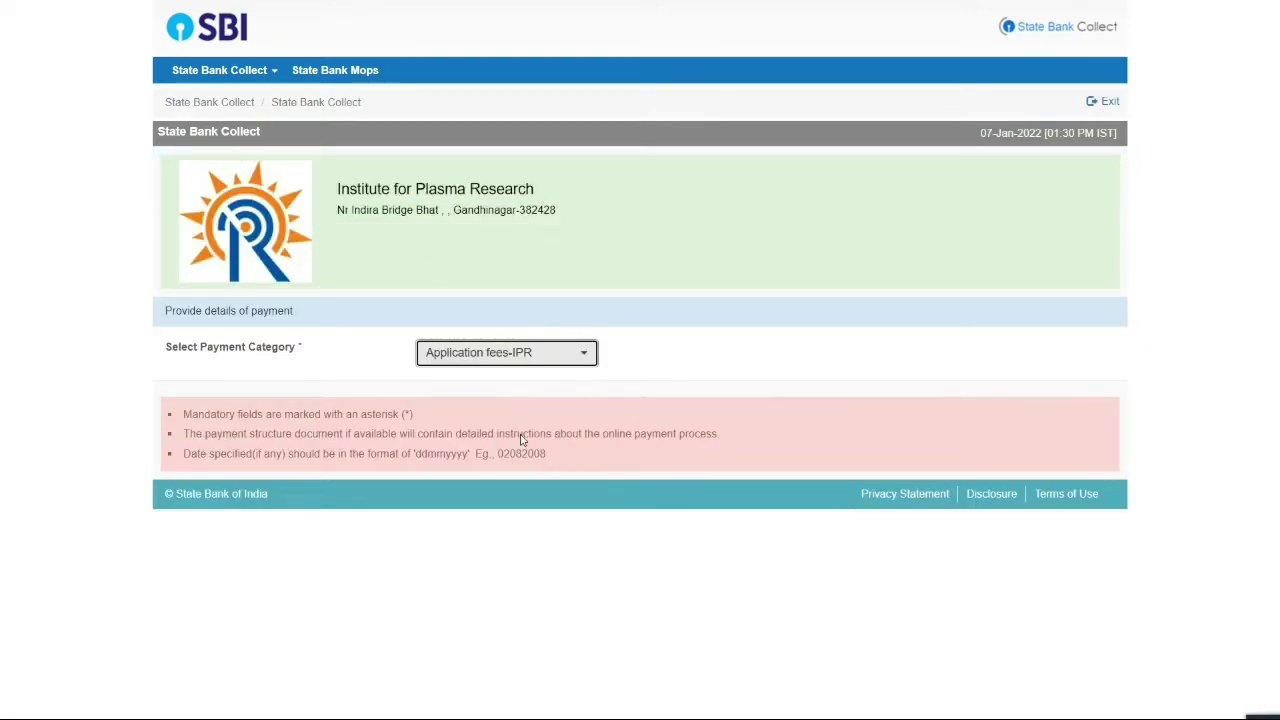
scroll(389, 523, "down", 2)
left_click(437, 305)
key("Tab")
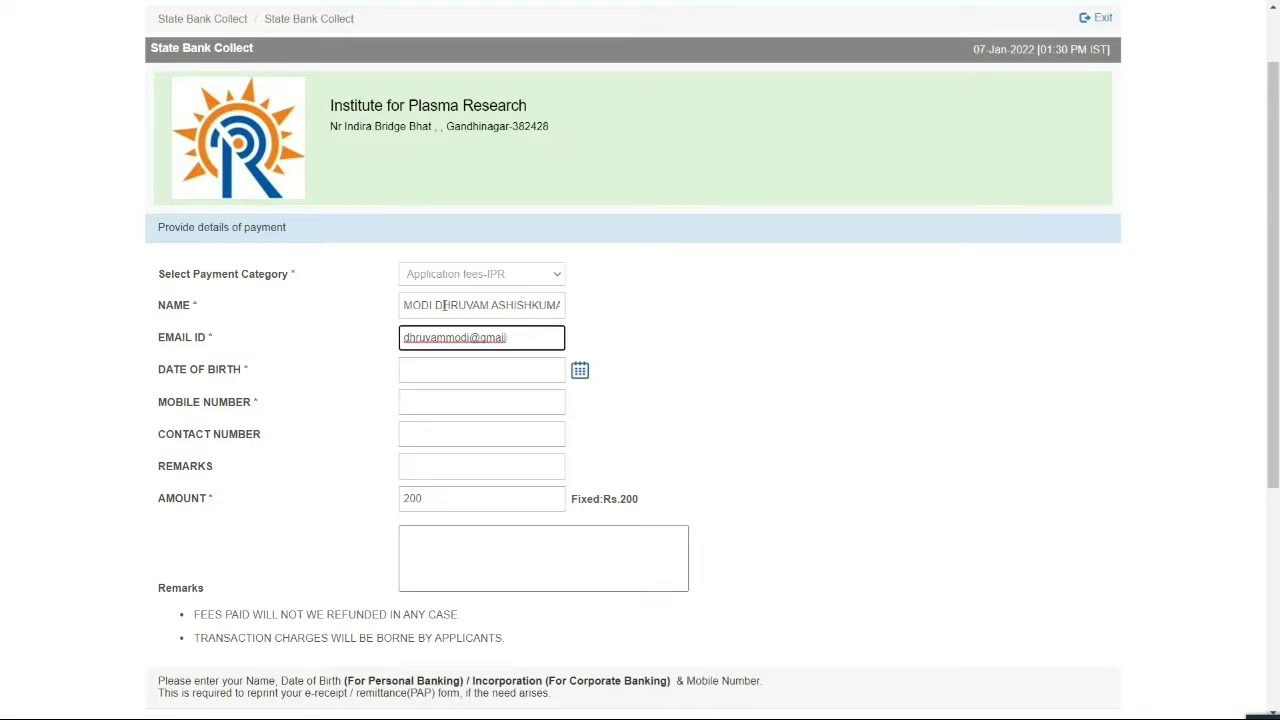
left_click_drag(444, 305, 466, 326)
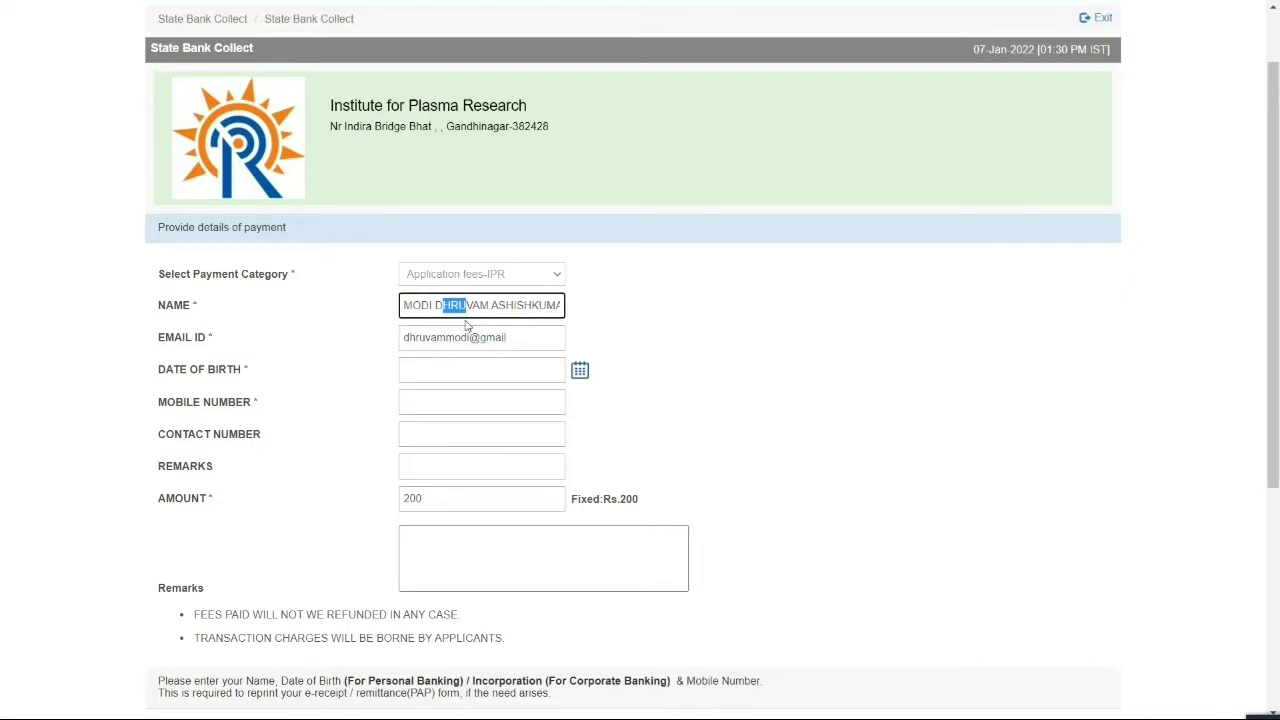
left_click(520, 343)
Set the applicant's date of birth using the calendar's month, year and day pickers
left_click(580, 372)
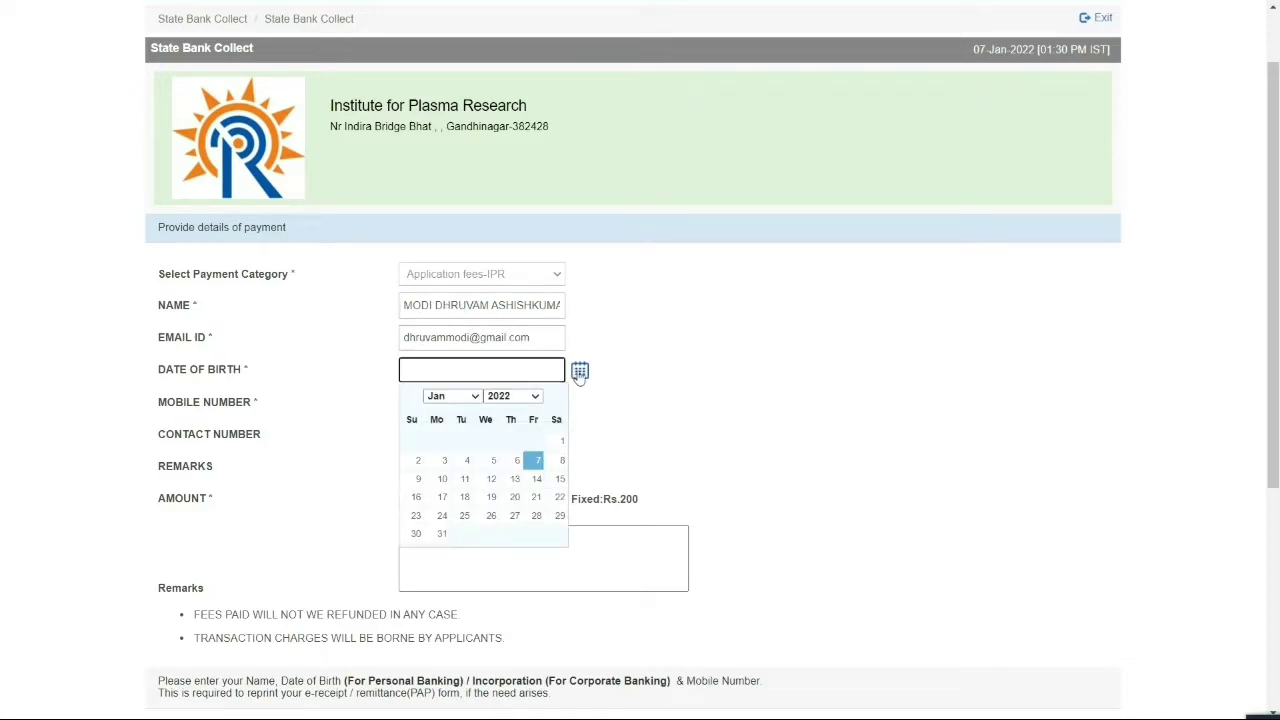
left_click(452, 396)
left_click(450, 553)
left_click(513, 396)
left_click(508, 569)
left_click(561, 440)
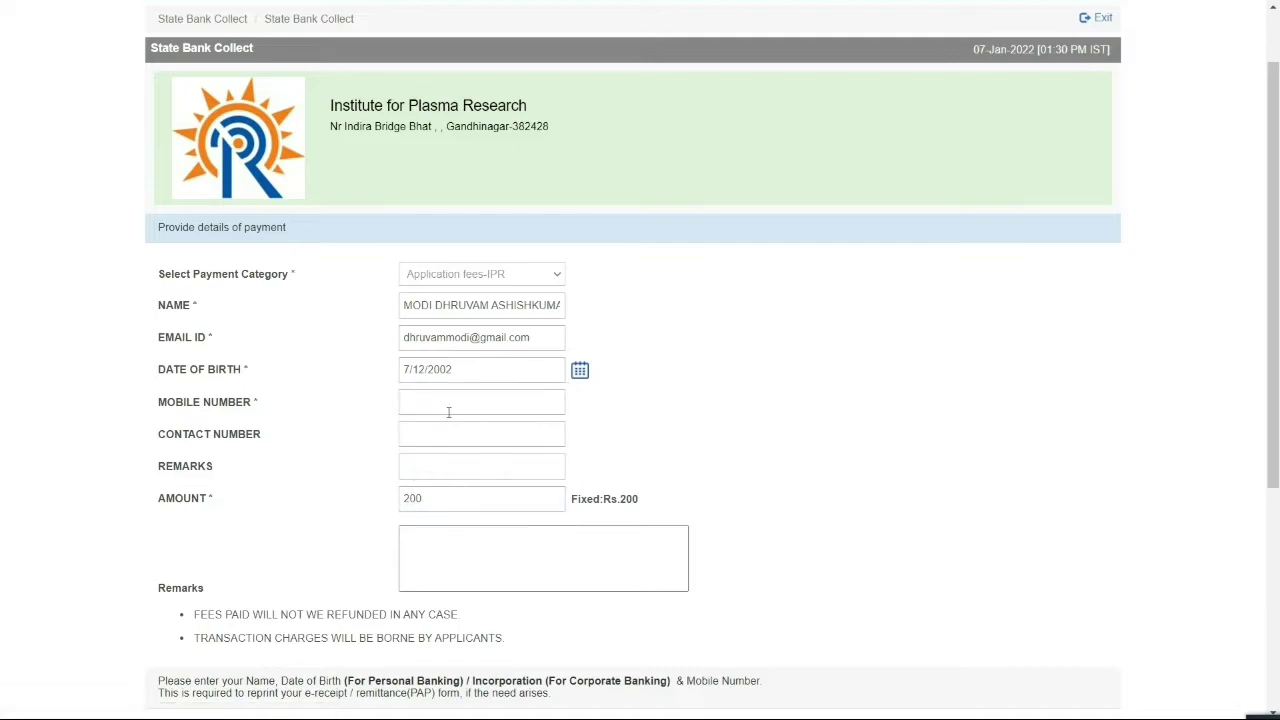
Enter the mobile number and prefix the remarks with 'Advt No:- 09/2021' before the post code
left_click(449, 404)
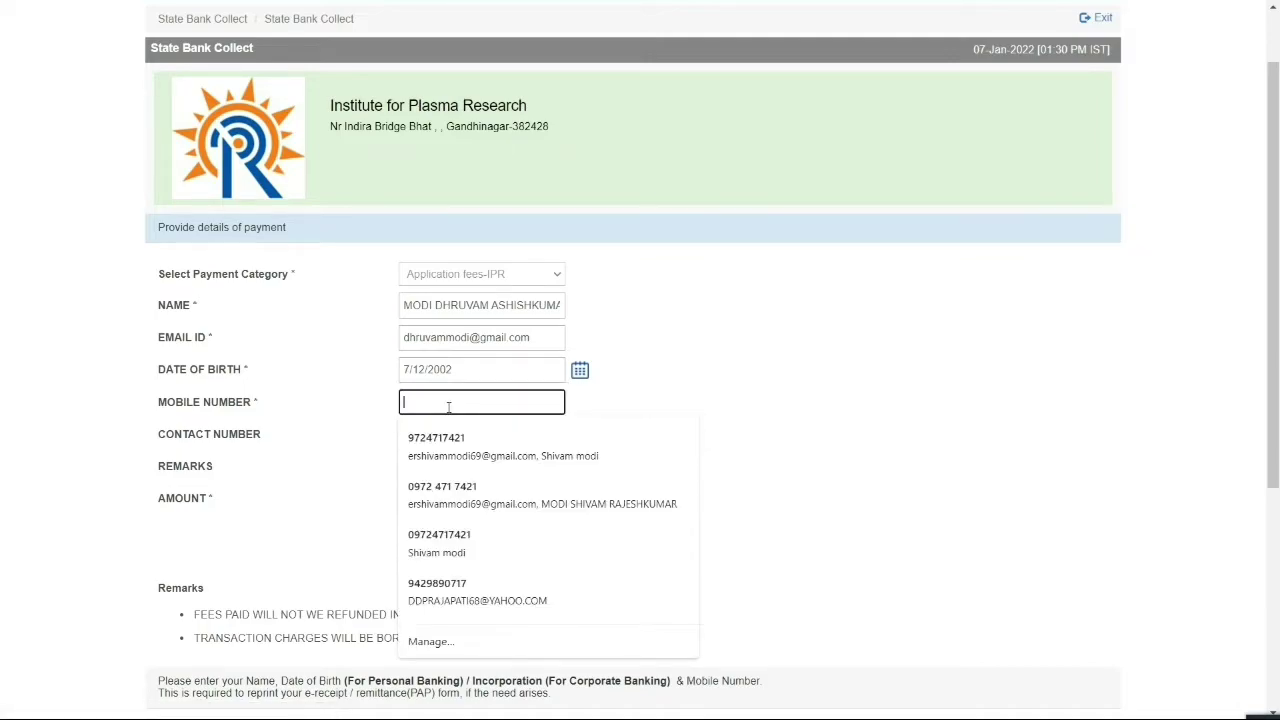
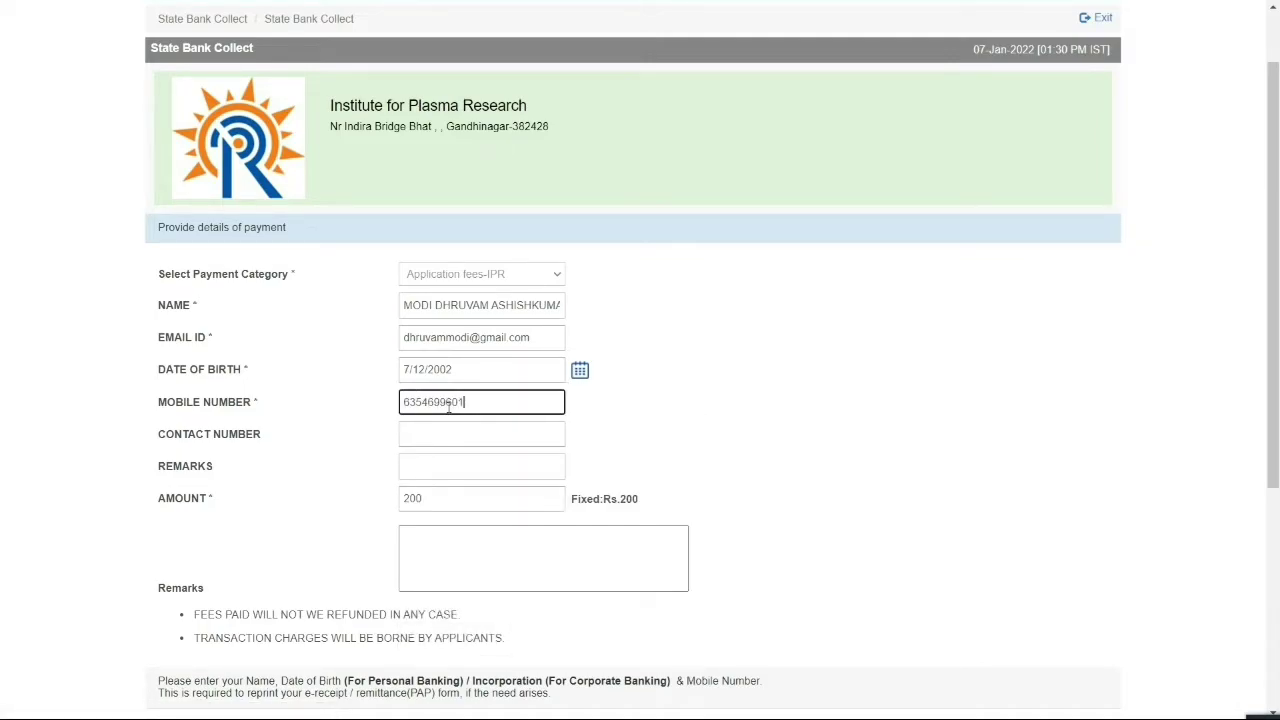
left_click(440, 434)
left_click(414, 466)
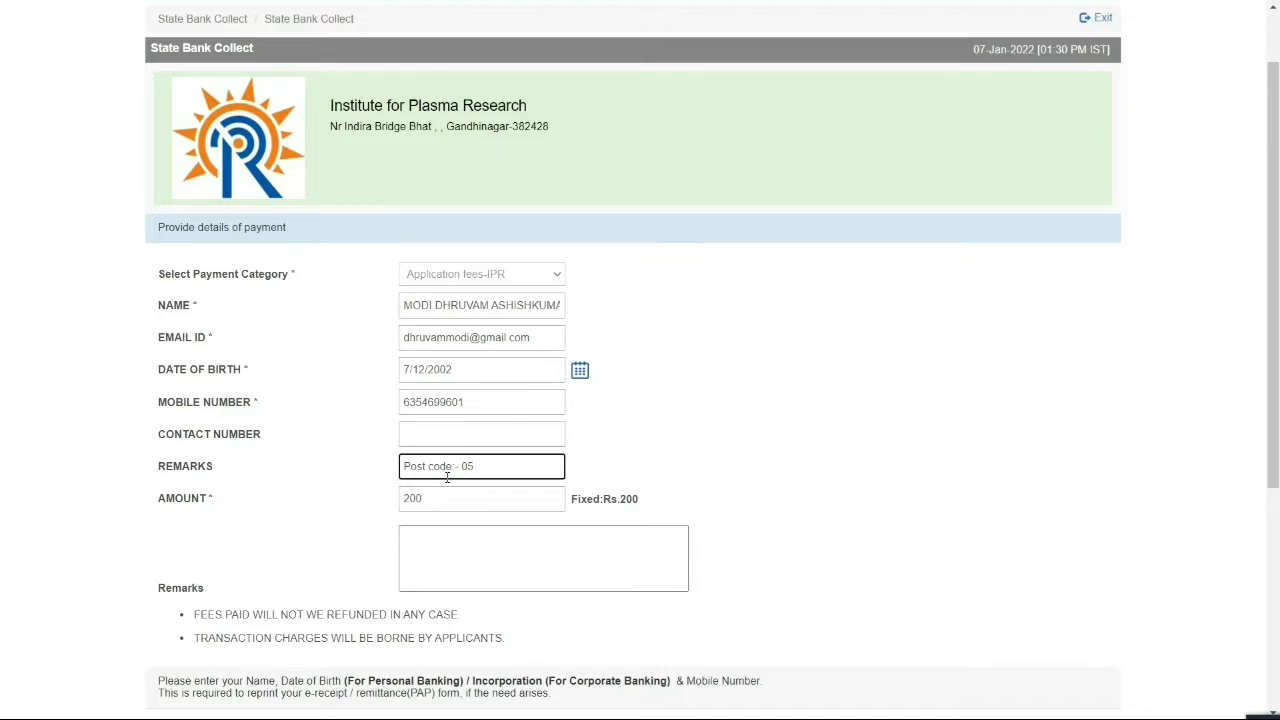
type("Advt No:- 09/2021")
left_click(449, 305)
key("ctrl+a")
key("ctrl+c")
scroll(491, 437, "down", 4)
left_click(453, 371)
key("ctrl+v")
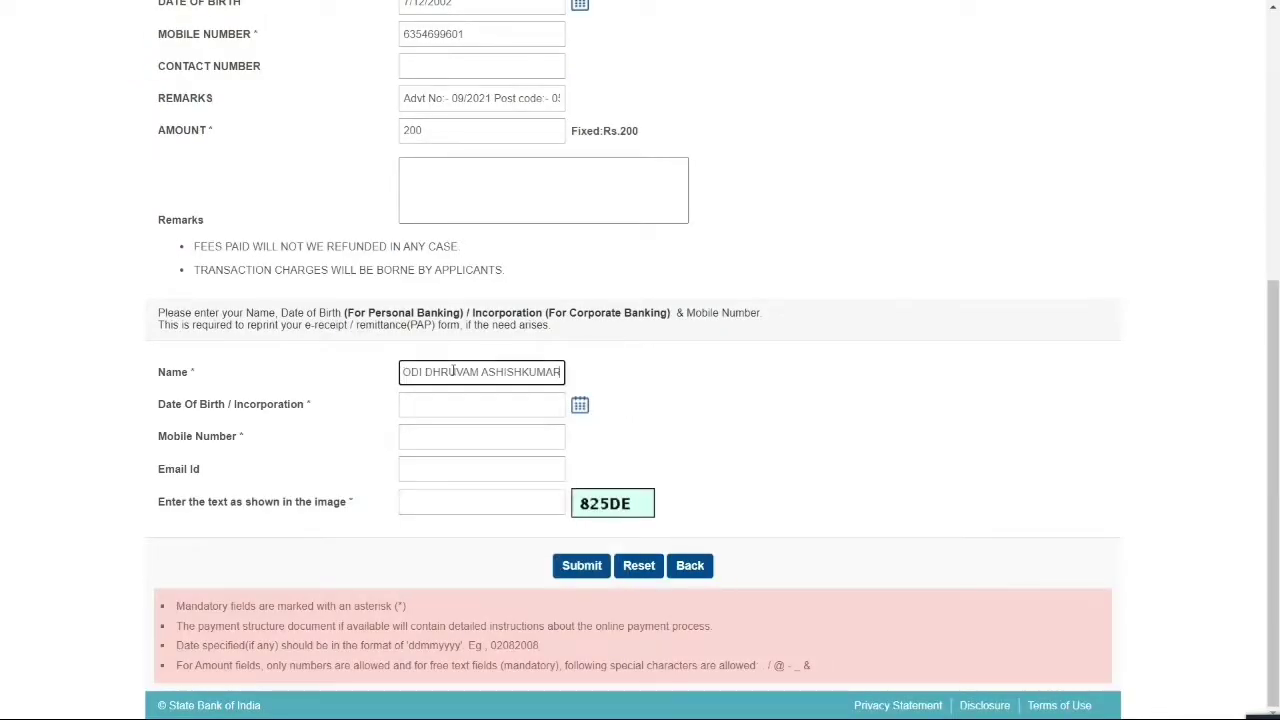
left_click(579, 404)
left_click(521, 431)
scroll(521, 263, "up", 3)
left_click(503, 338)
left_click(452, 430)
left_click(450, 584)
left_click(559, 478)
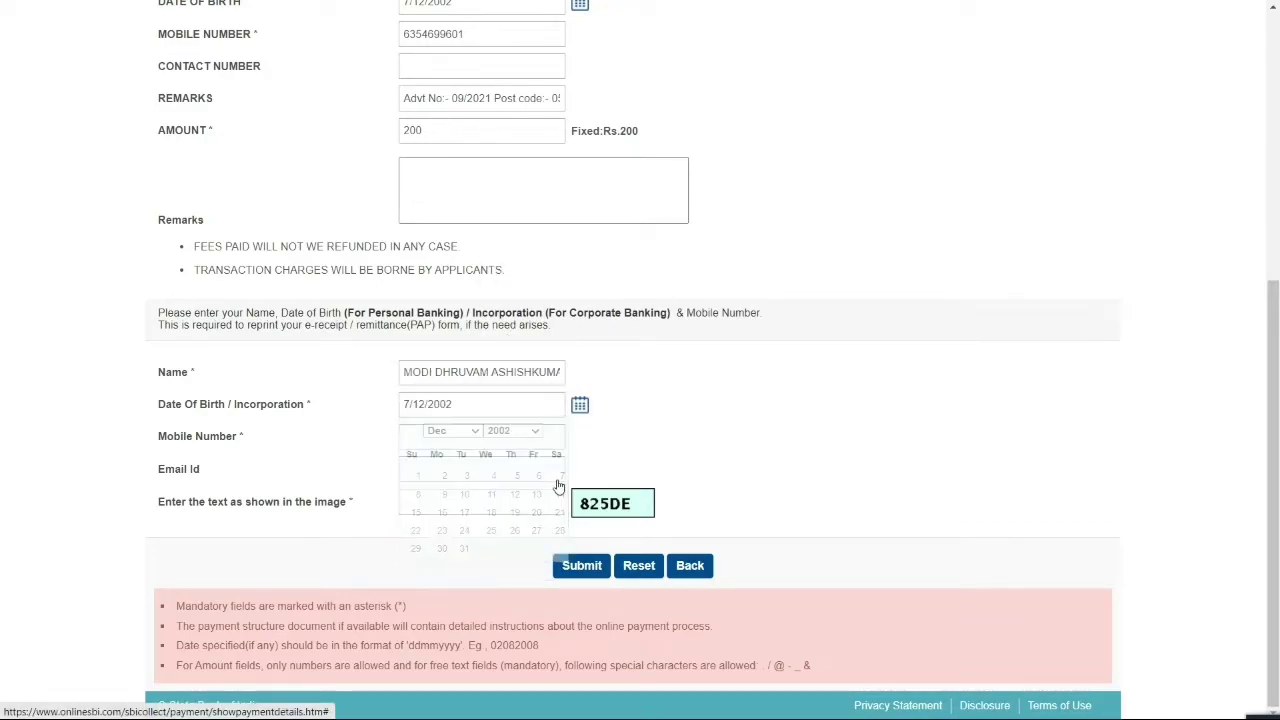
Paste the mobile number, enter the applicant's e-mail and the captcha, then submit the fee form
scroll(634, 437, "down", 3)
left_click(481, 436)
left_click_drag(470, 34, 283, 42)
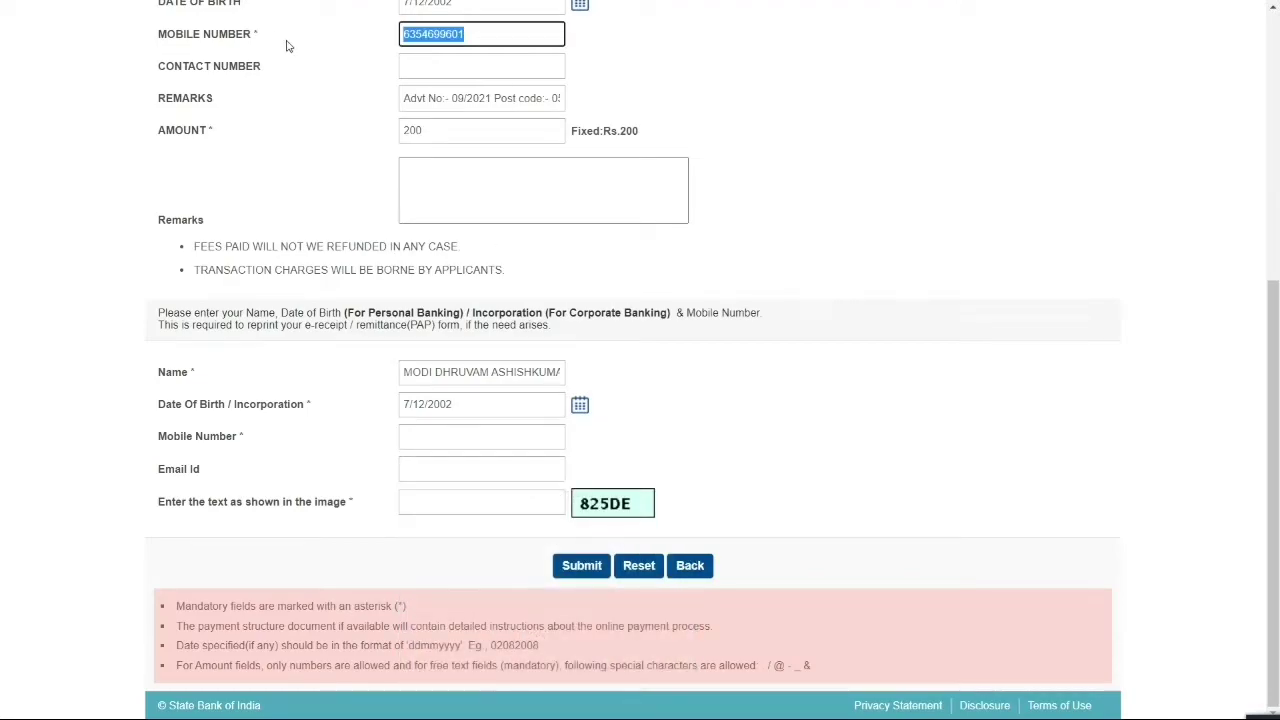
left_click(460, 436)
key("ctrl+v")
left_click(414, 468)
key("ctrl+a")
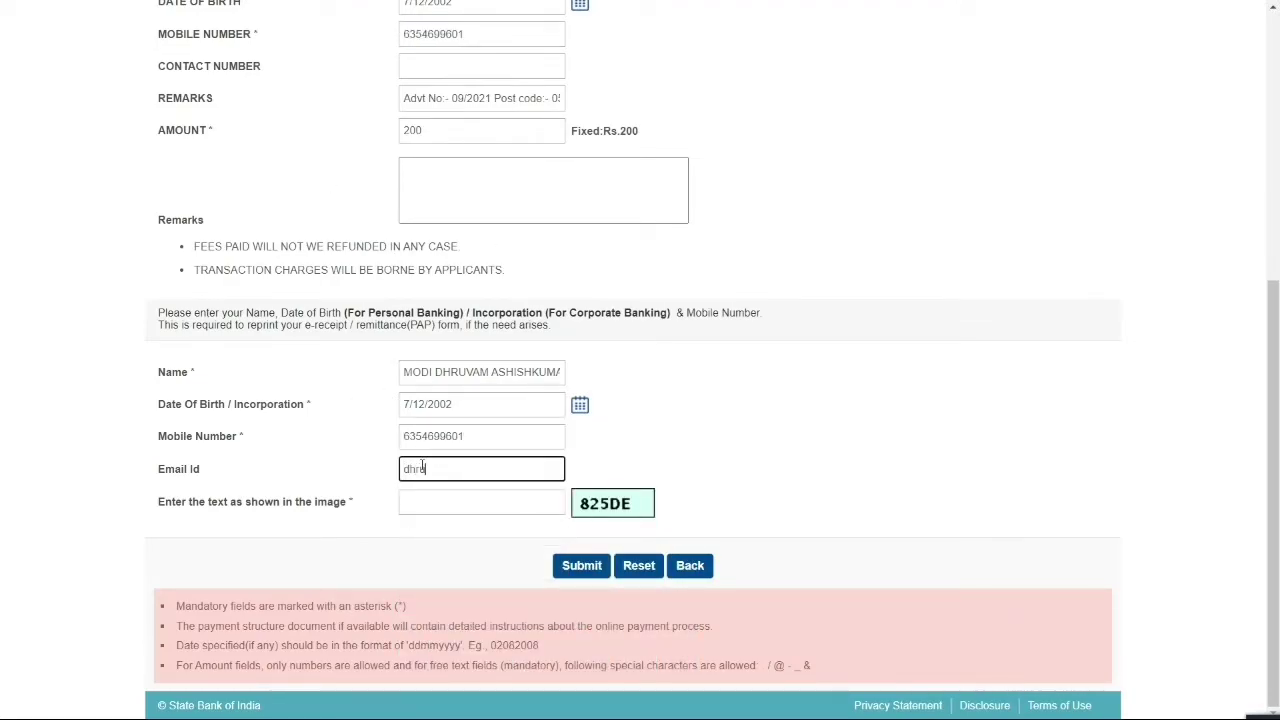
left_click(429, 503)
type("825DE")
scroll(520, 470, "up", 1)
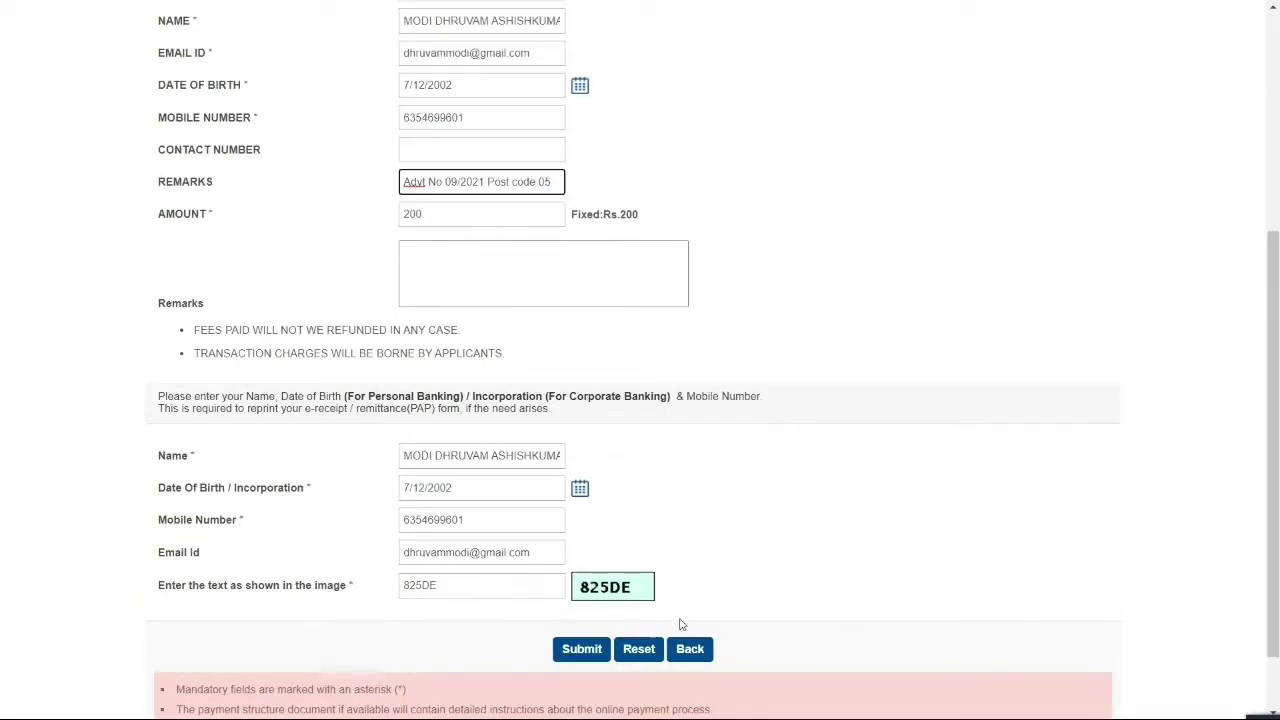
left_click(589, 659)
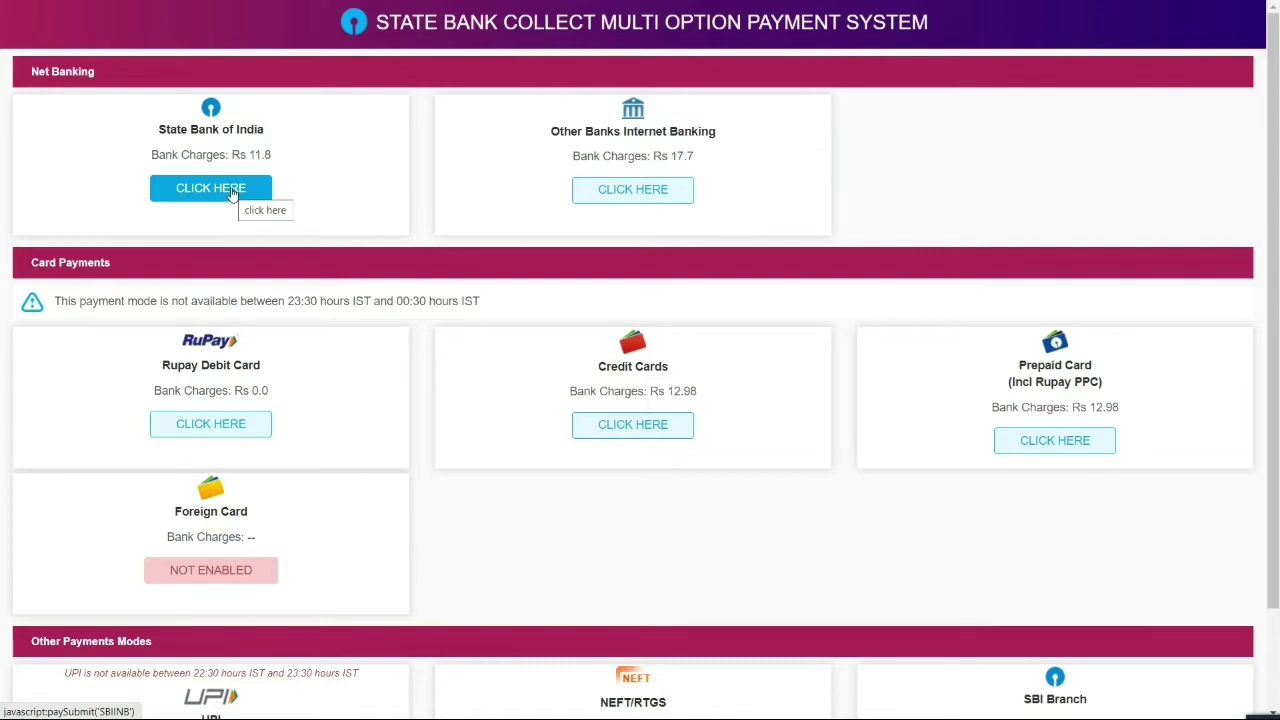
Pay the INR 200.00 application fee by UPI using the QR code option
scroll(233, 196, "down", 2)
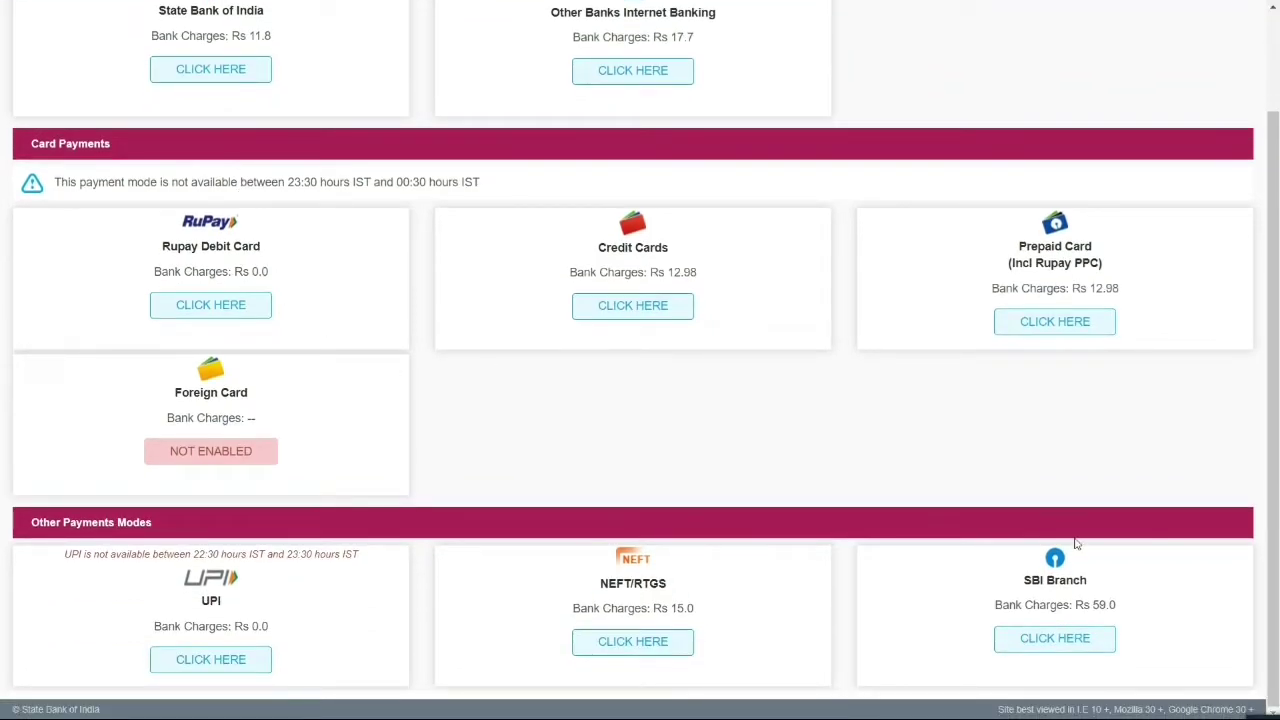
left_click(231, 662)
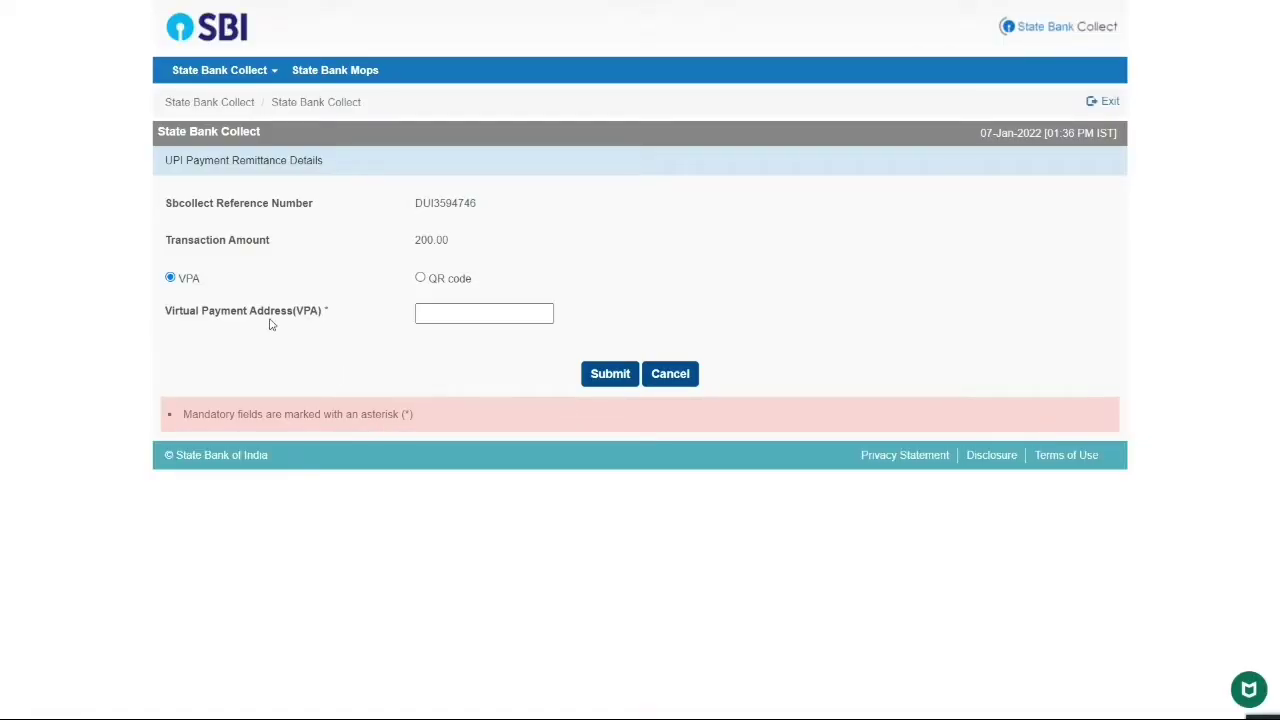
left_click(429, 313)
left_click(420, 278)
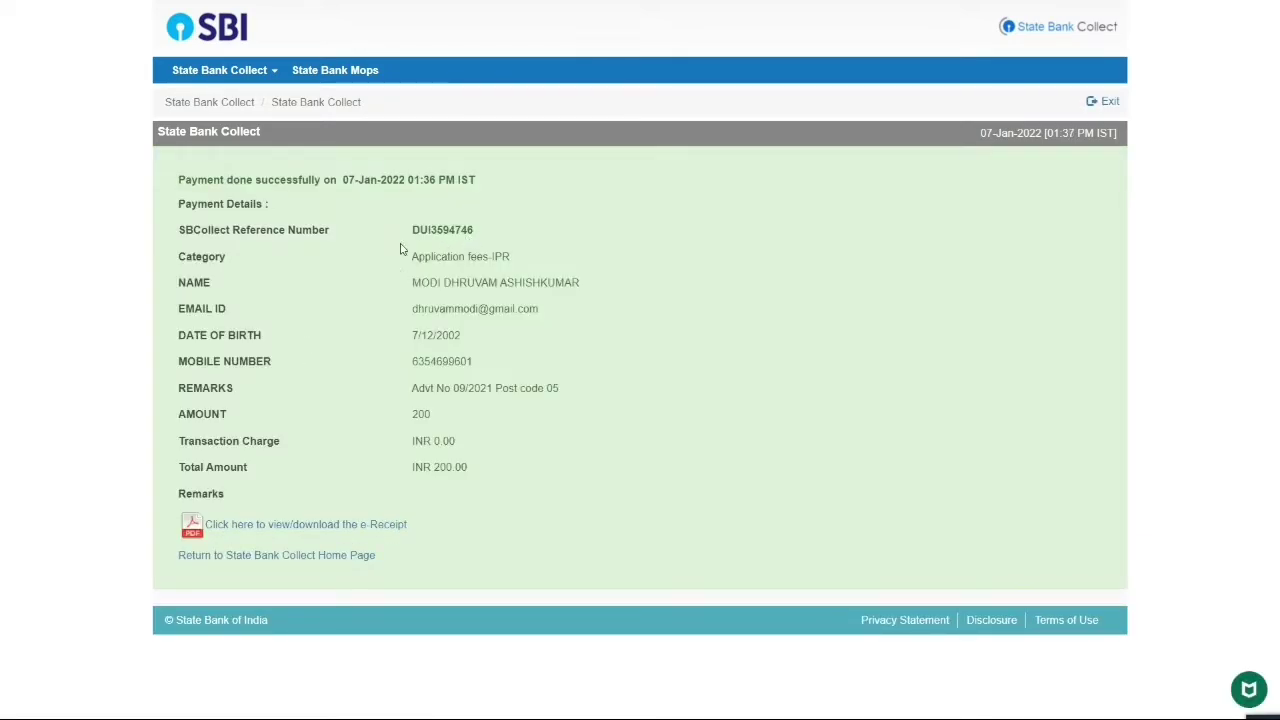
Copy the SBCollect reference number and save the fee e-Receipt as a PDF on the Desktop
left_click_drag(410, 230, 490, 230)
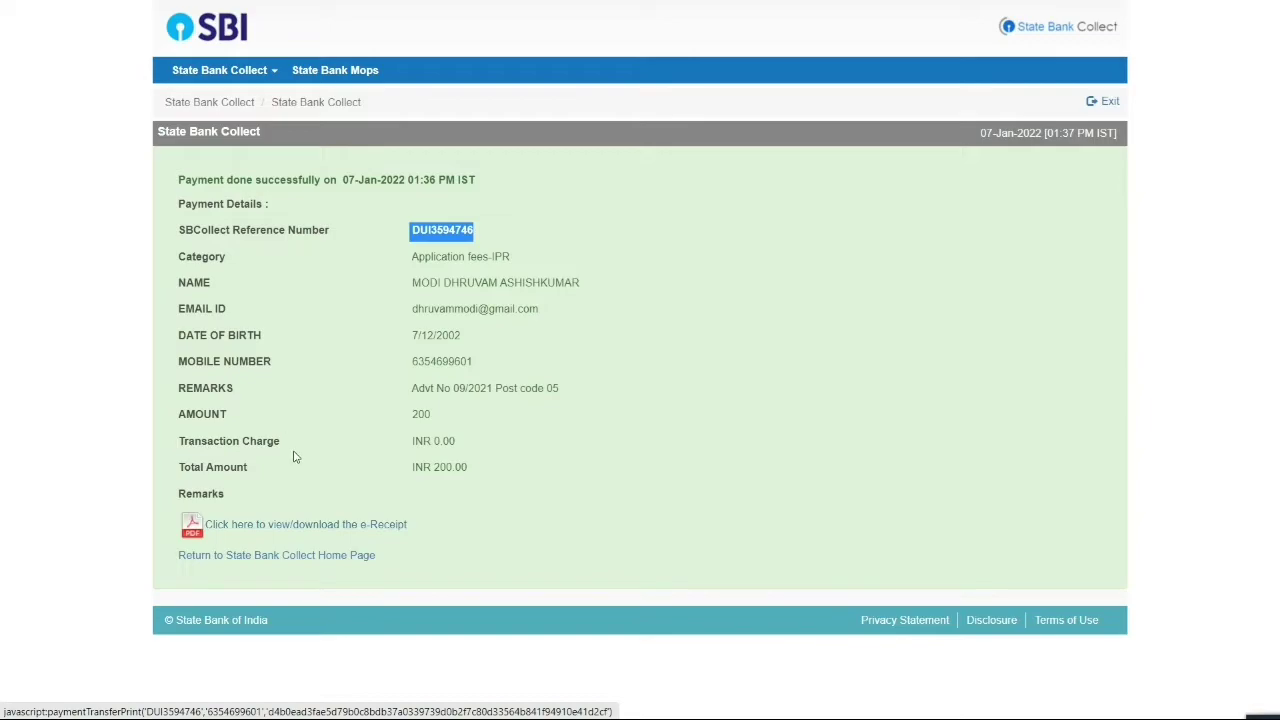
left_click(286, 528)
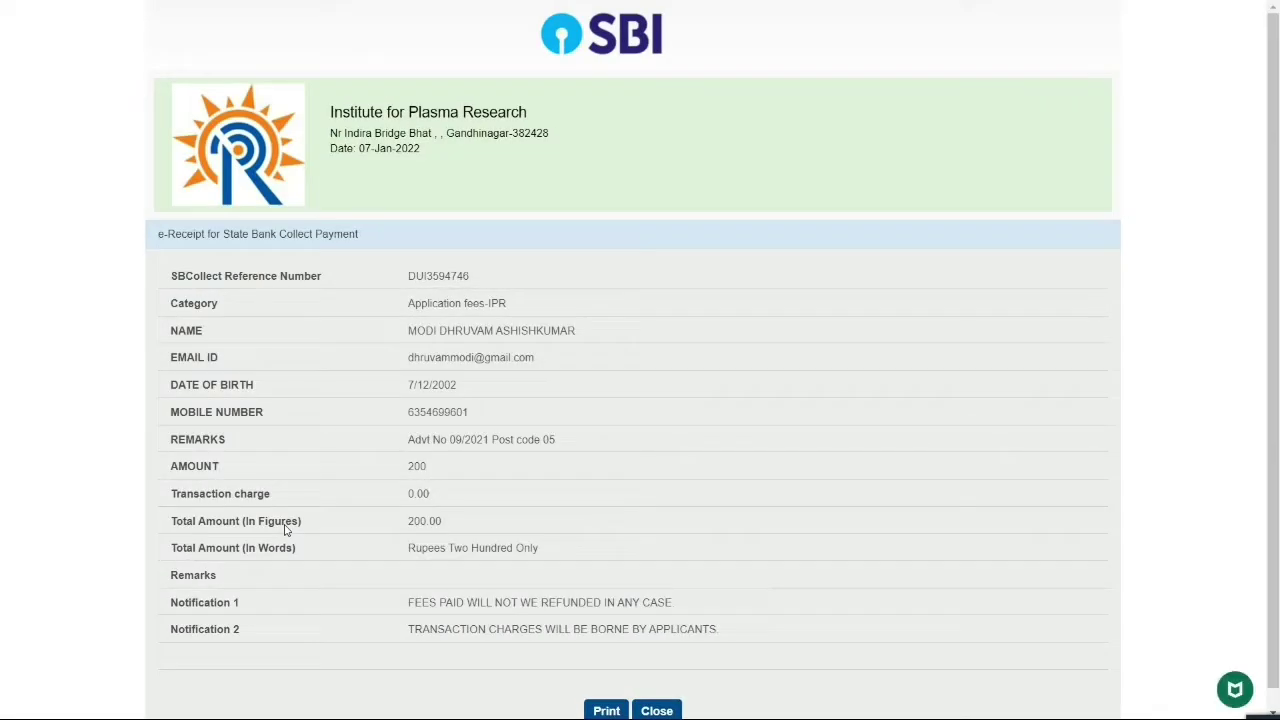
left_click(600, 692)
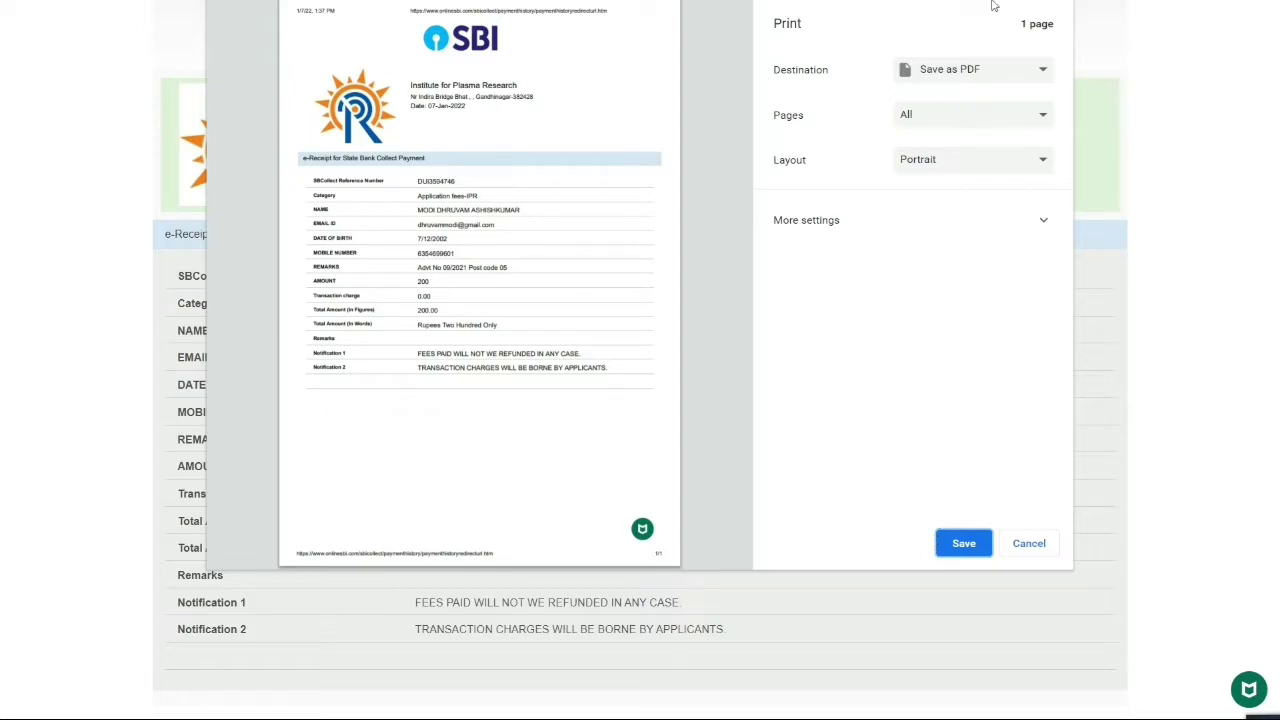
left_click(962, 543)
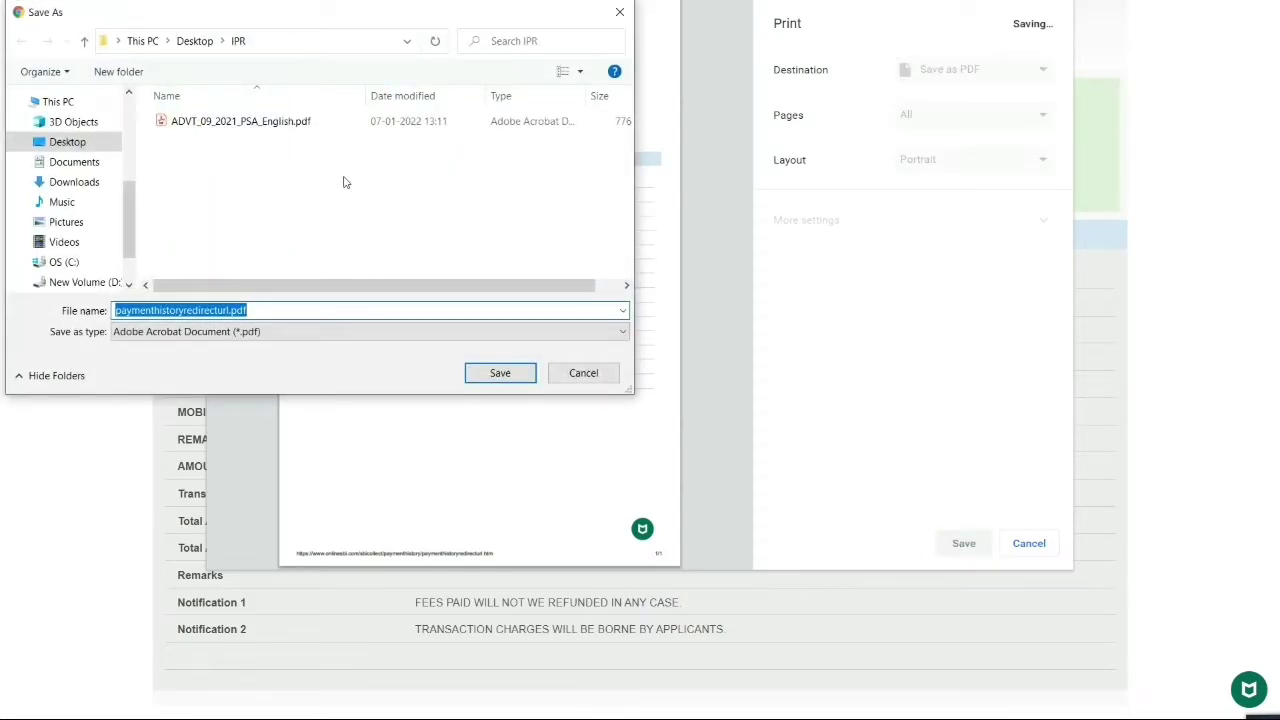
left_click(104, 142)
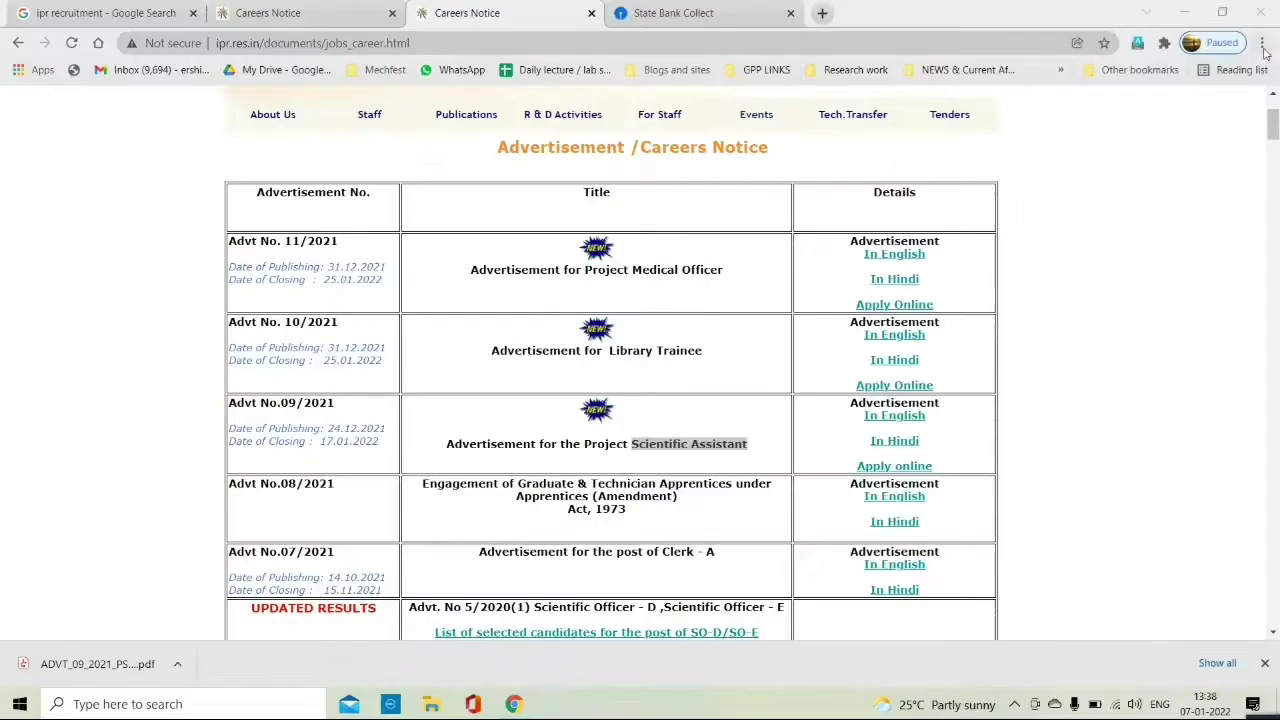
Switch the browser to full screen and log in to apply for Advt No.09/2021
left_click(1262, 42)
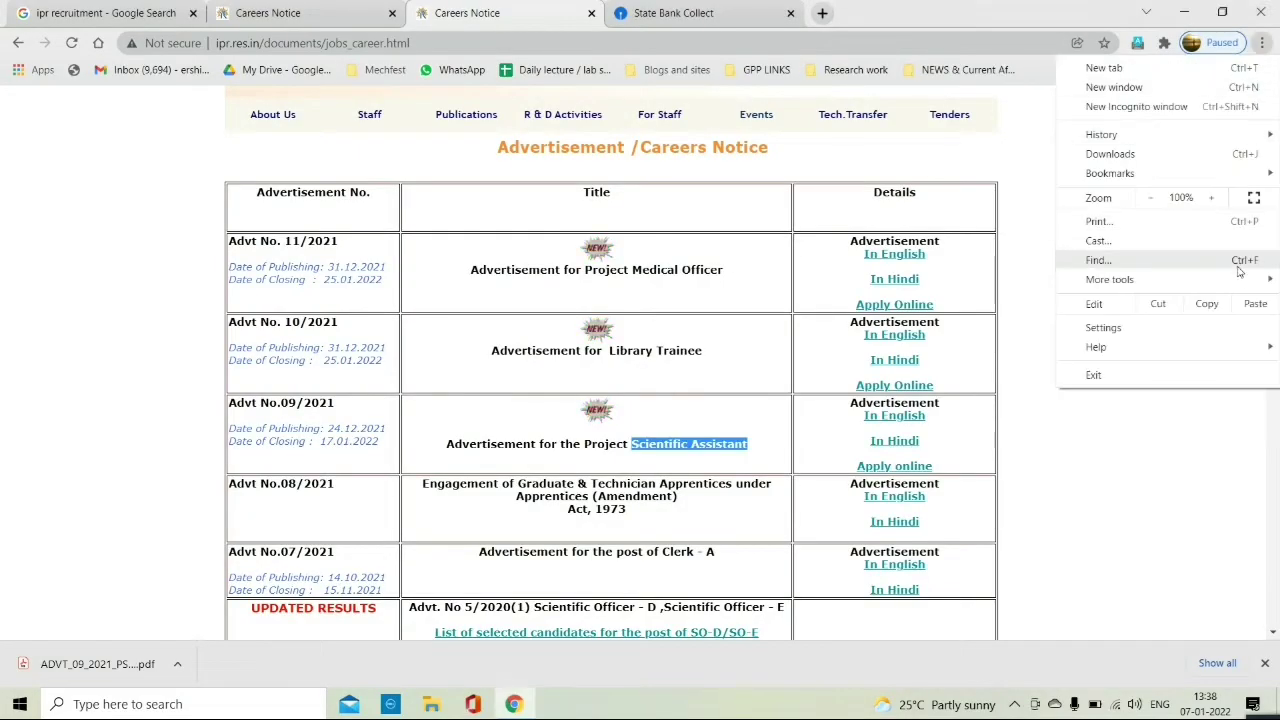
left_click(1254, 197)
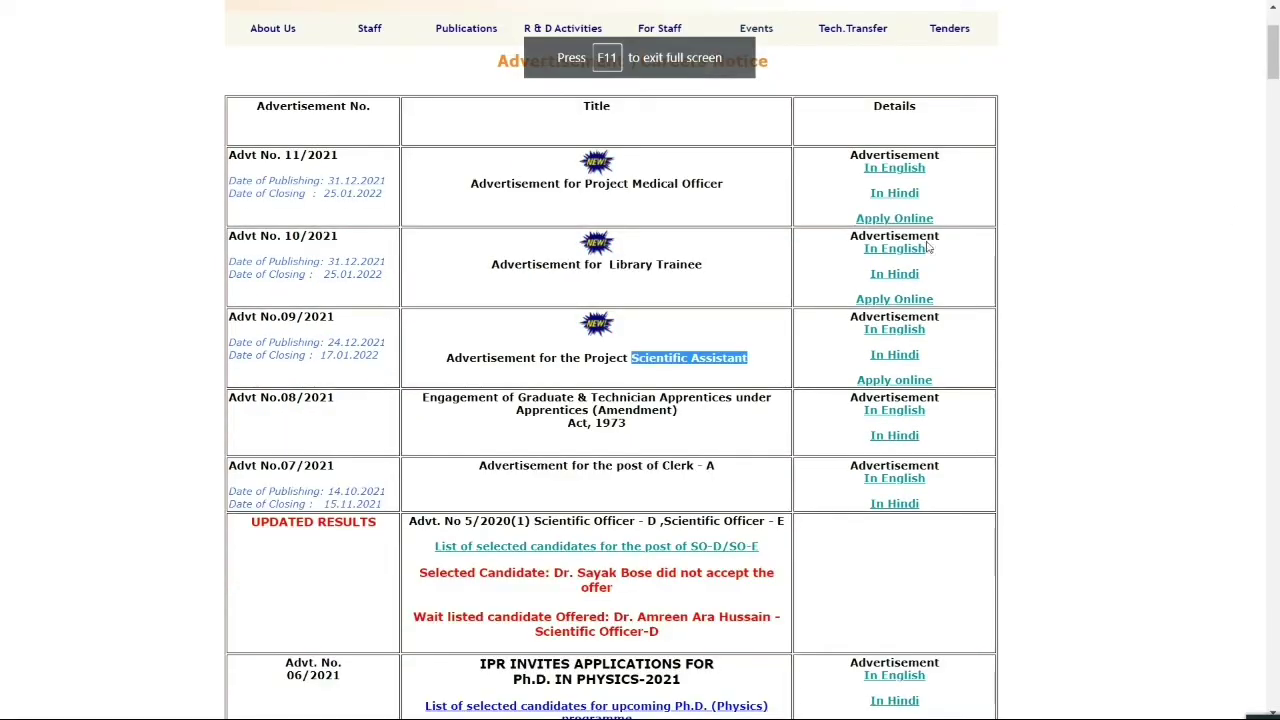
left_click(906, 382)
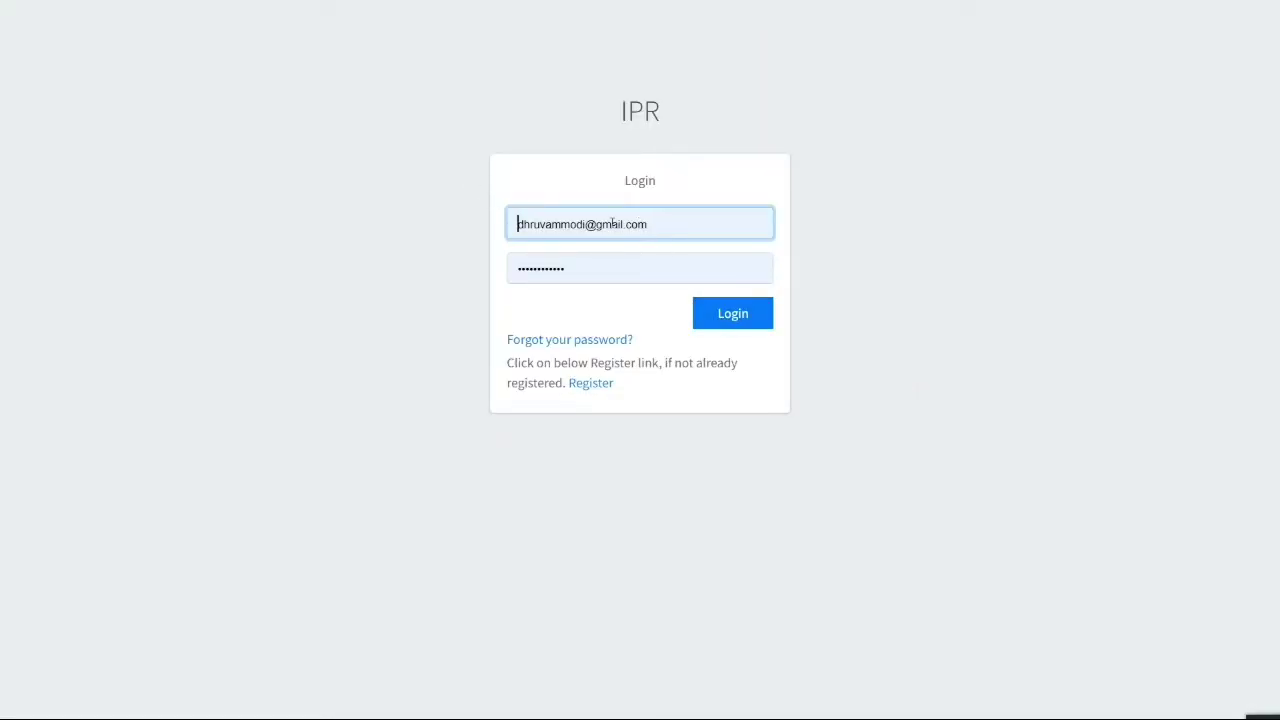
left_click(760, 325)
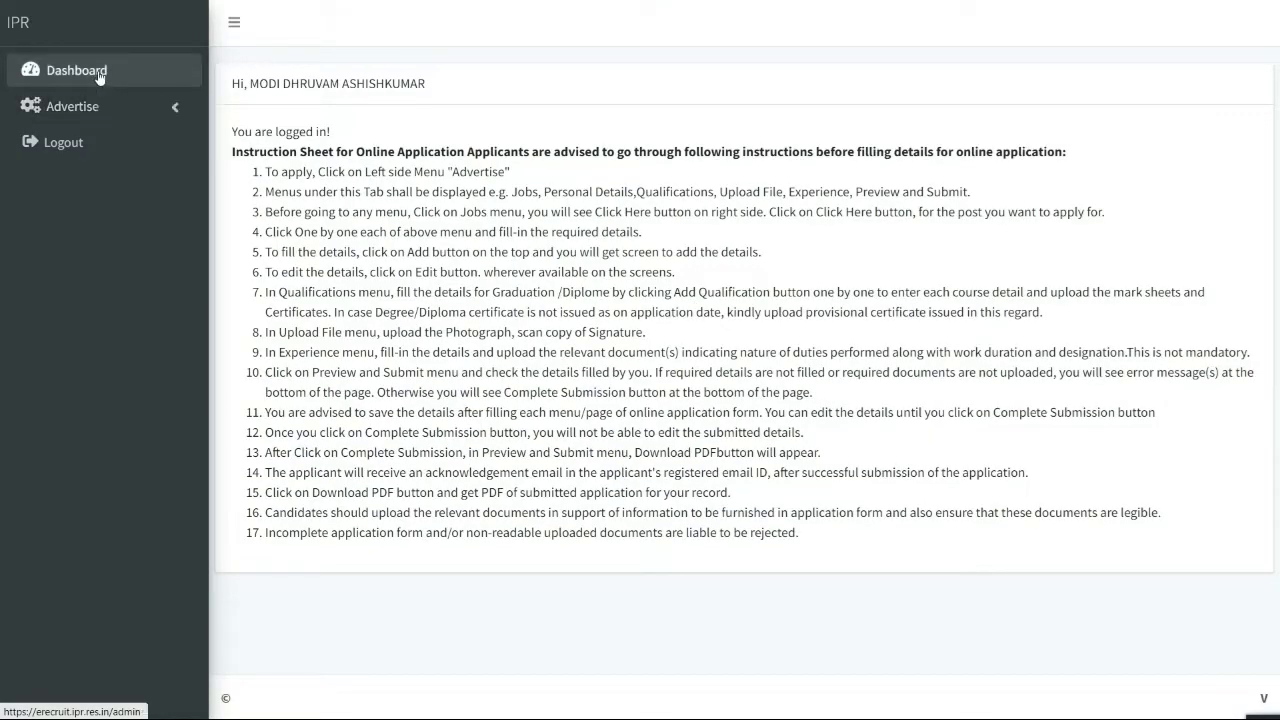
Apply for the Project Scientific Assistant post from Advertise > Jobs and open Add Personal Details
left_click(80, 106)
left_click(84, 140)
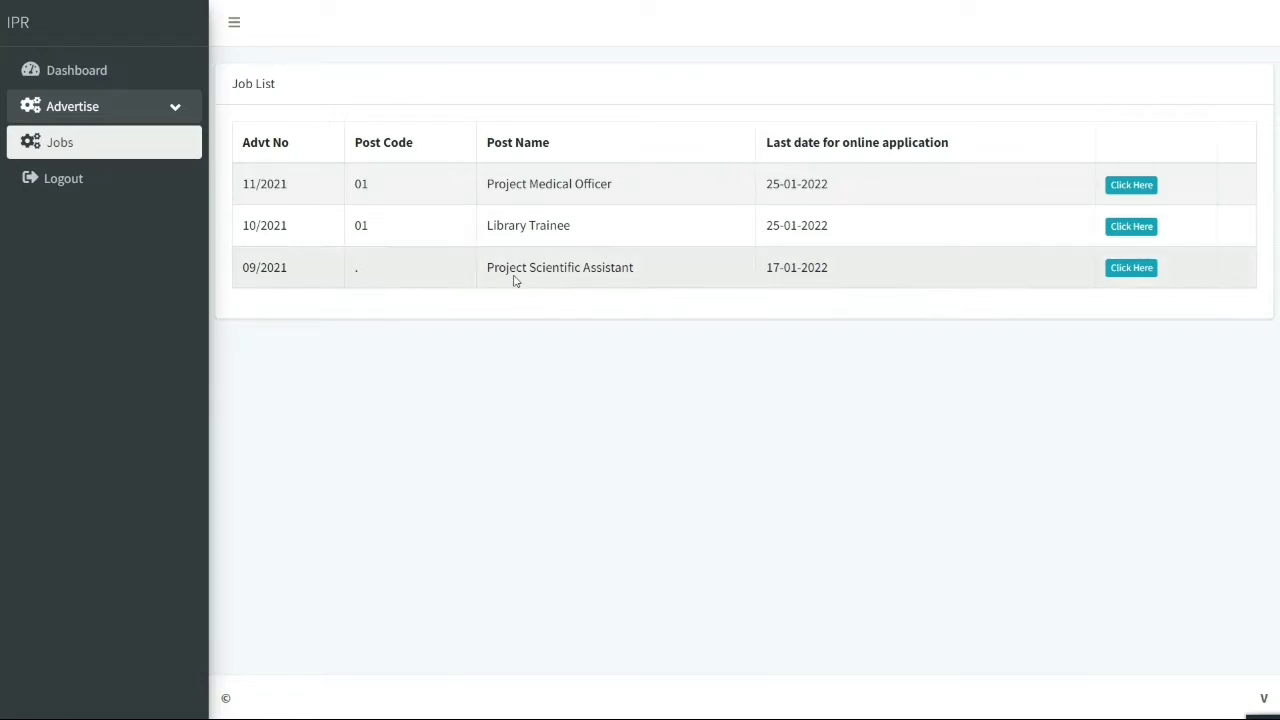
left_click_drag(486, 274, 633, 261)
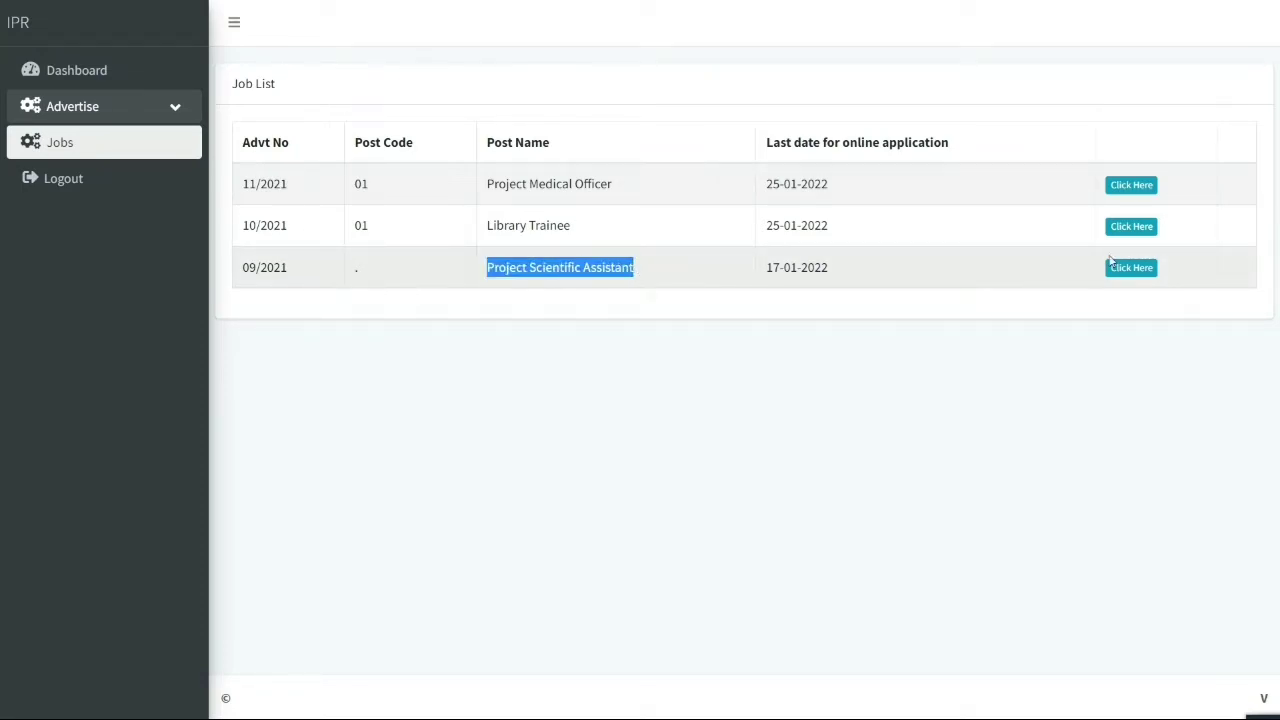
left_click(1131, 277)
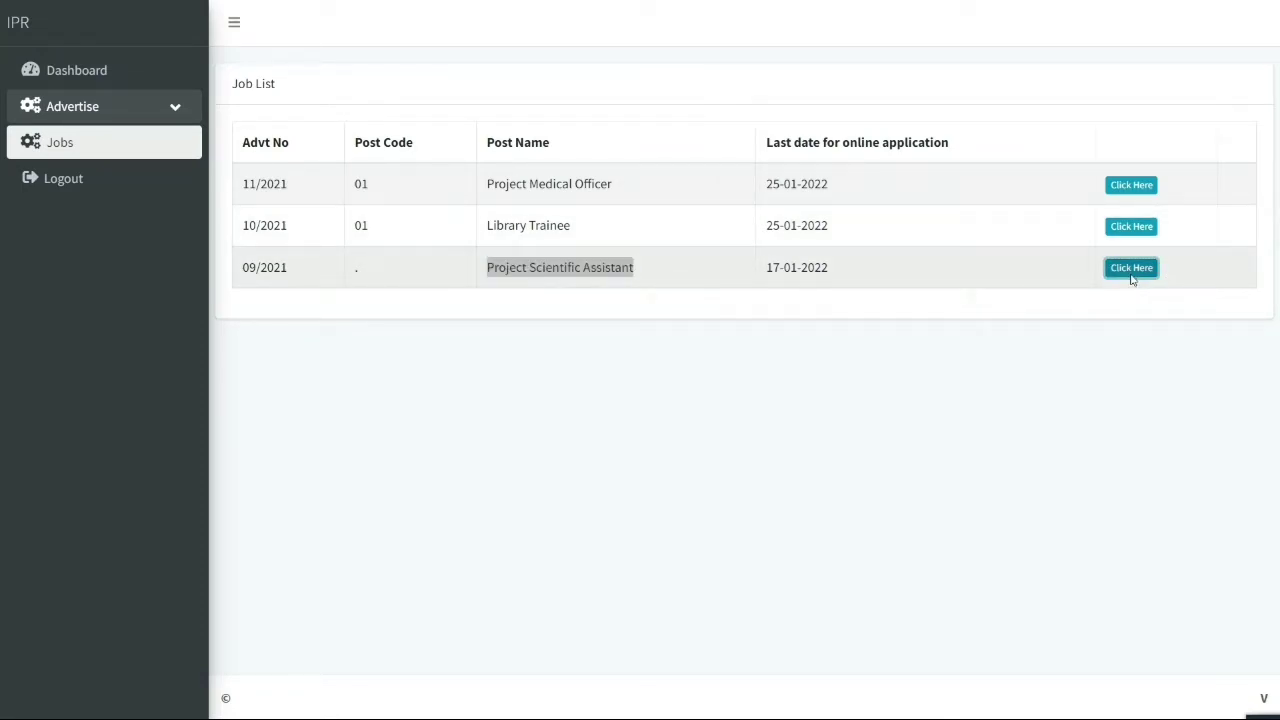
left_click(291, 91)
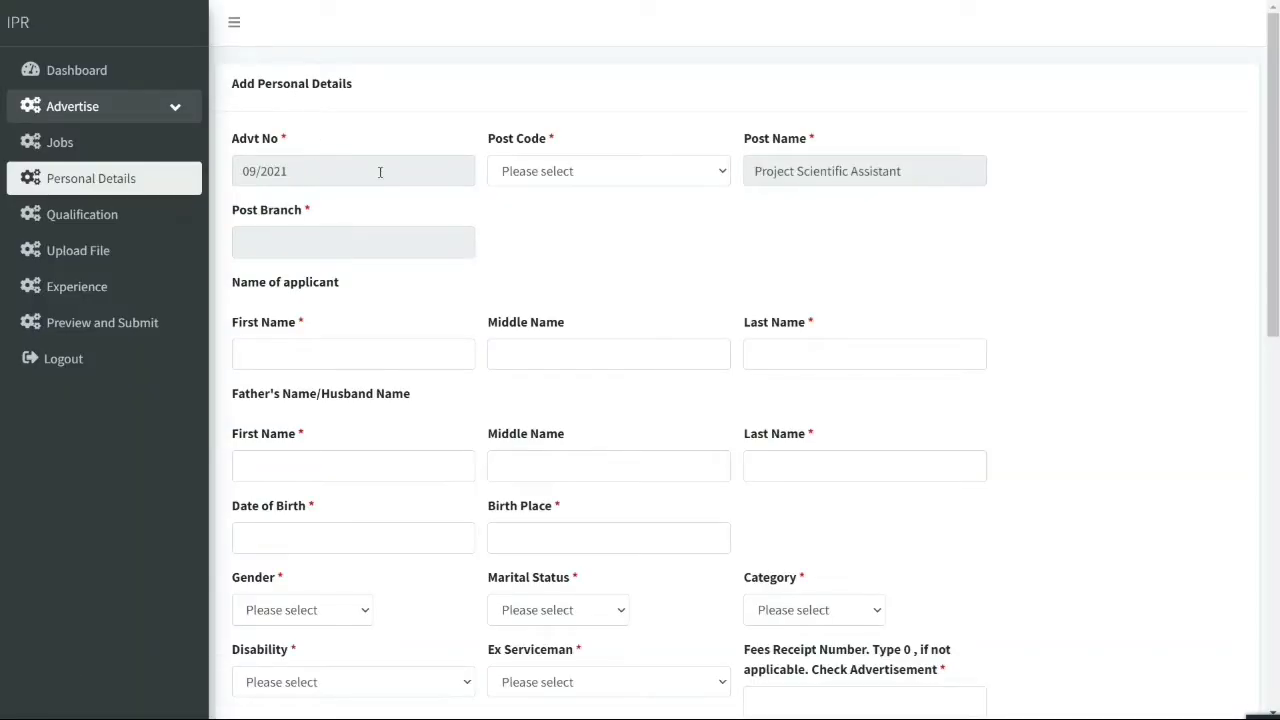
Choose post code 05-Mechanical and enter the applicant's first, middle and last name
left_click(557, 182)
left_click(553, 283)
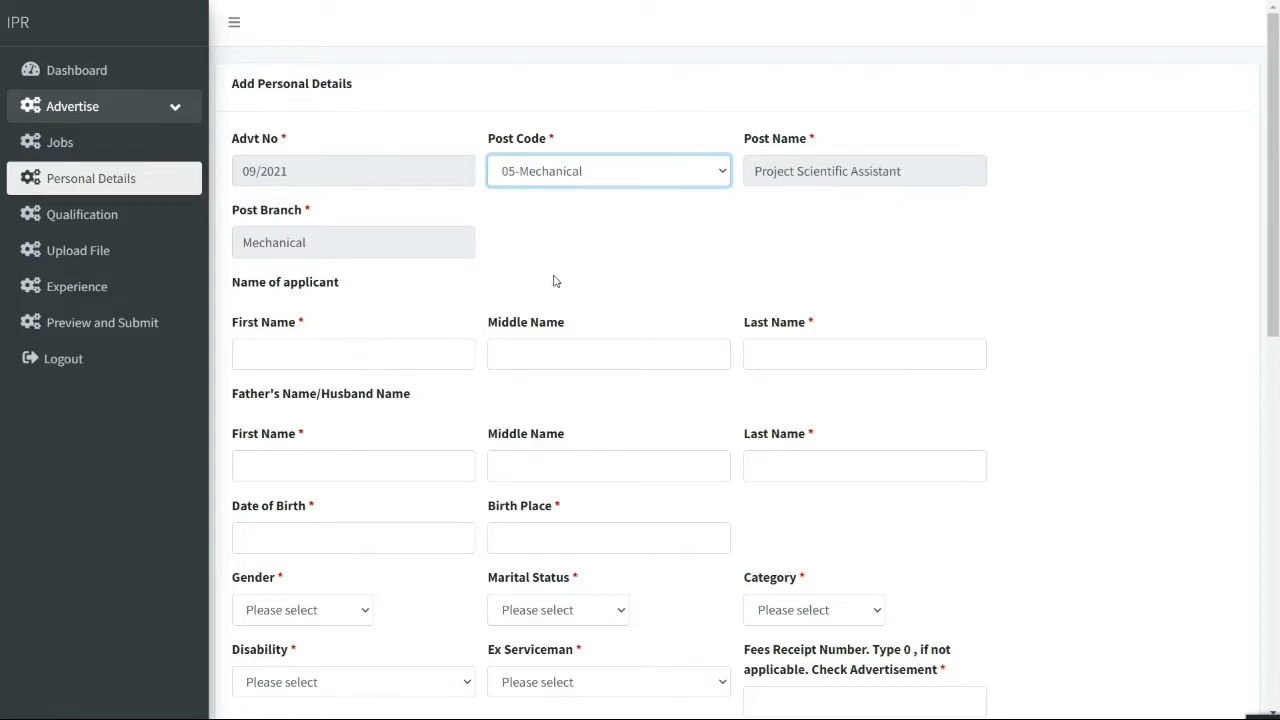
left_click(311, 350)
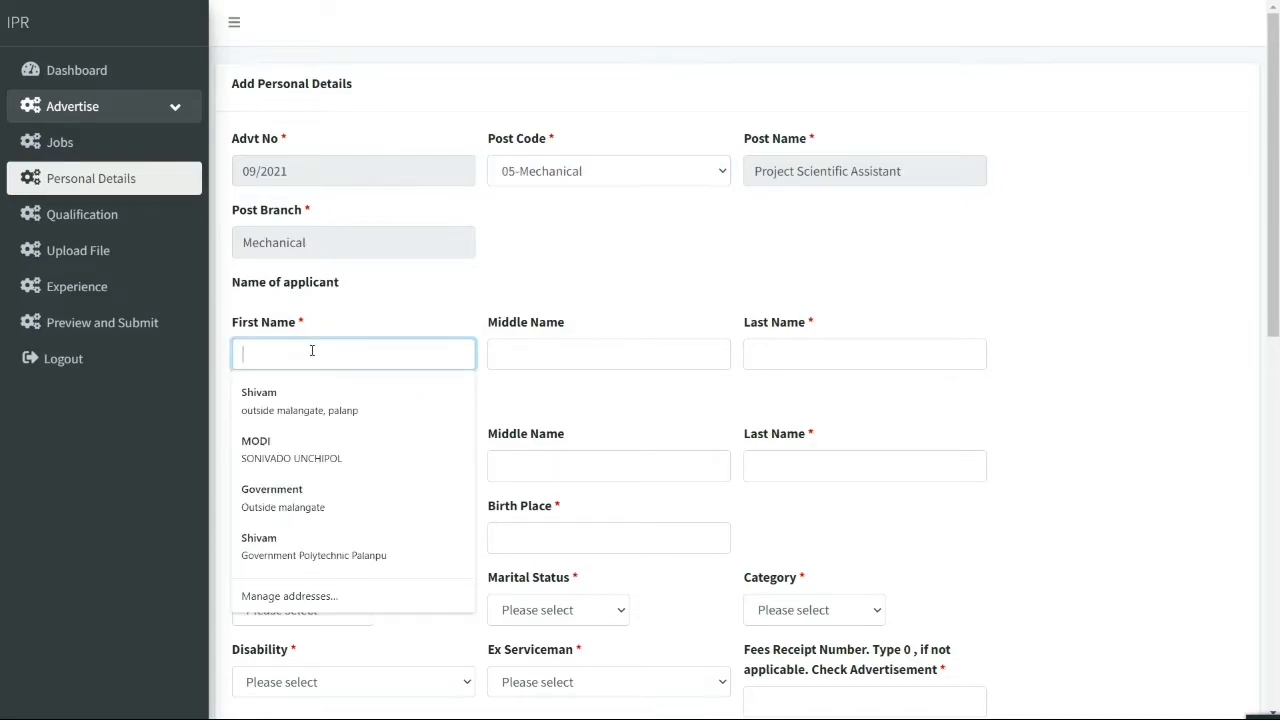
type("MO")
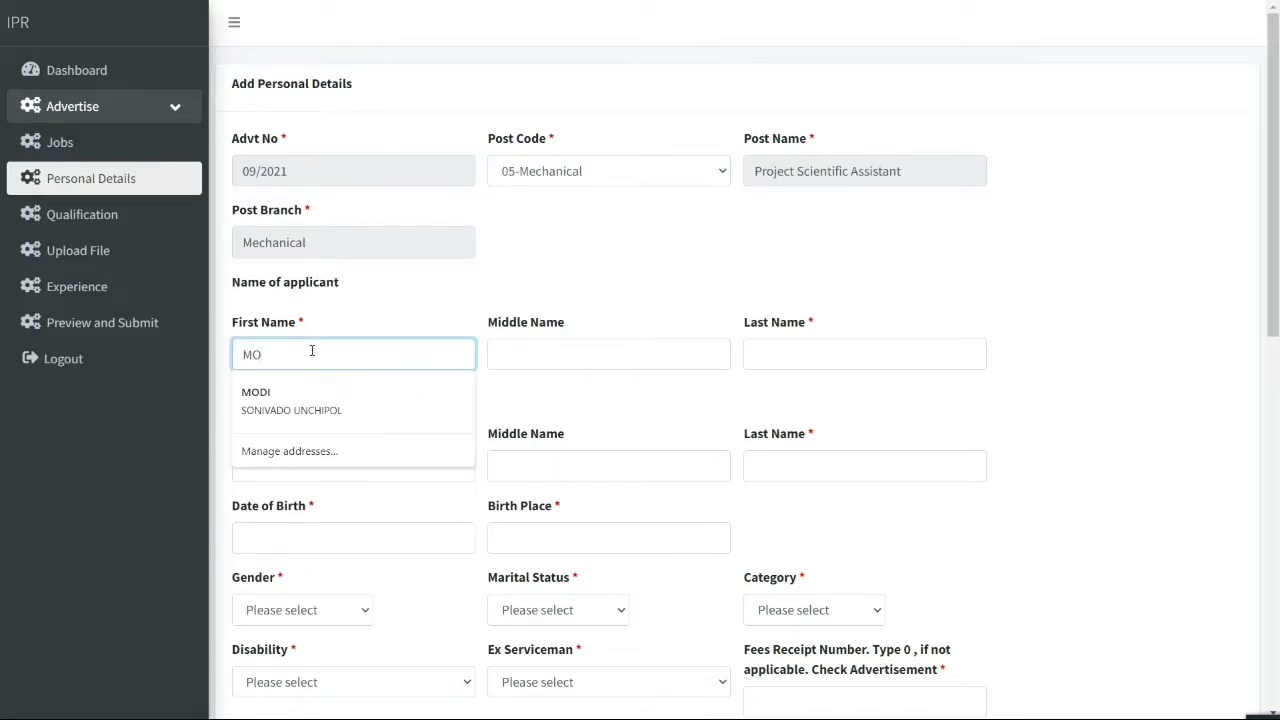
type("D")
key("BackSpace")
key("BackSpace")
key("BackSpace")
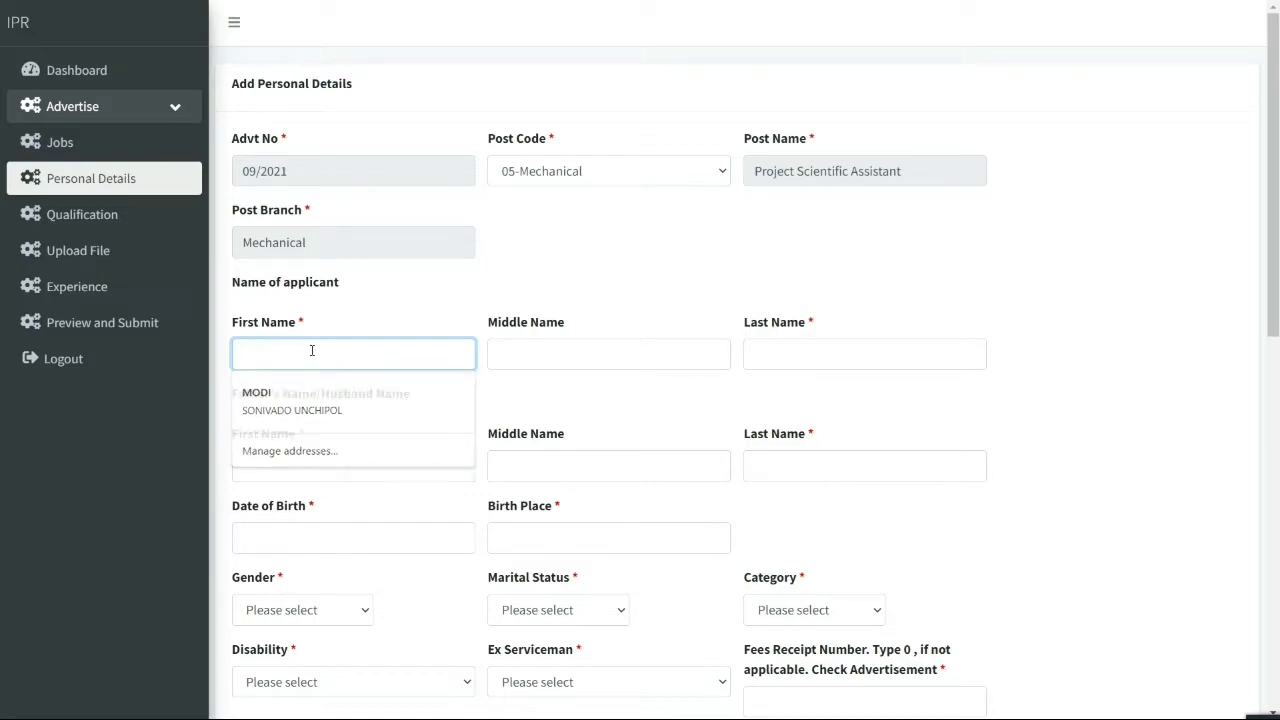
key("Tab")
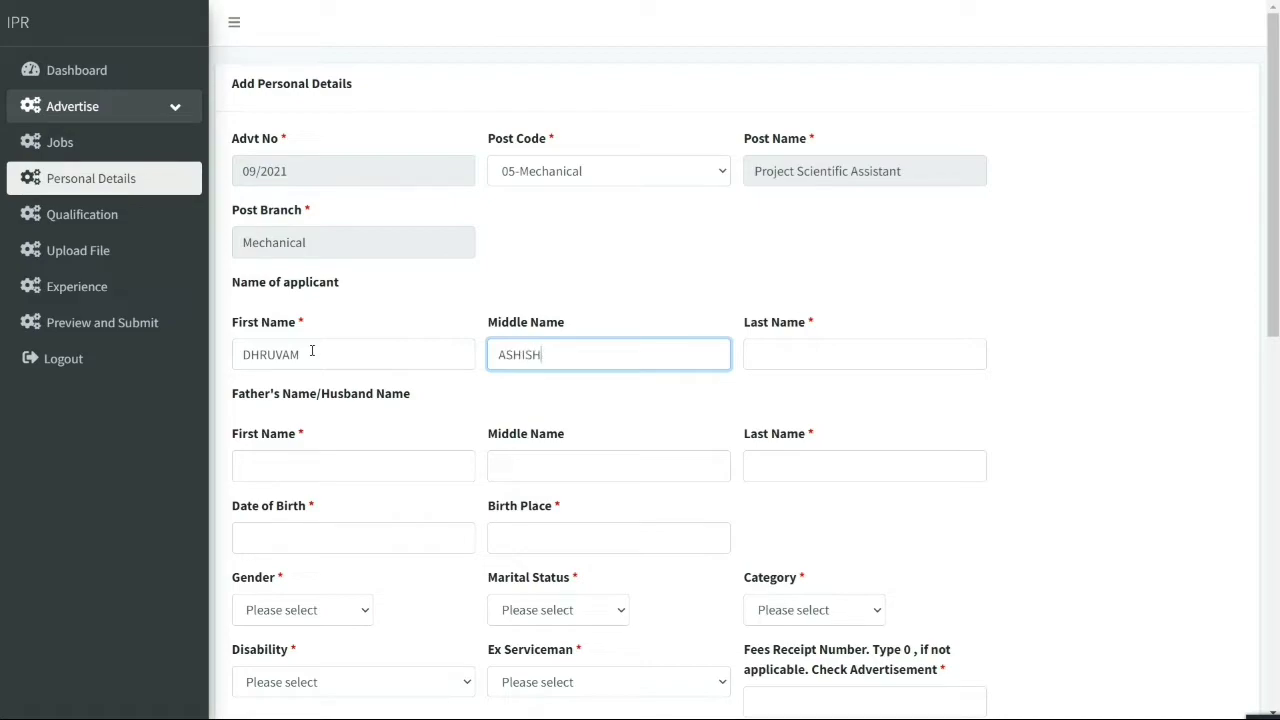
key("Tab")
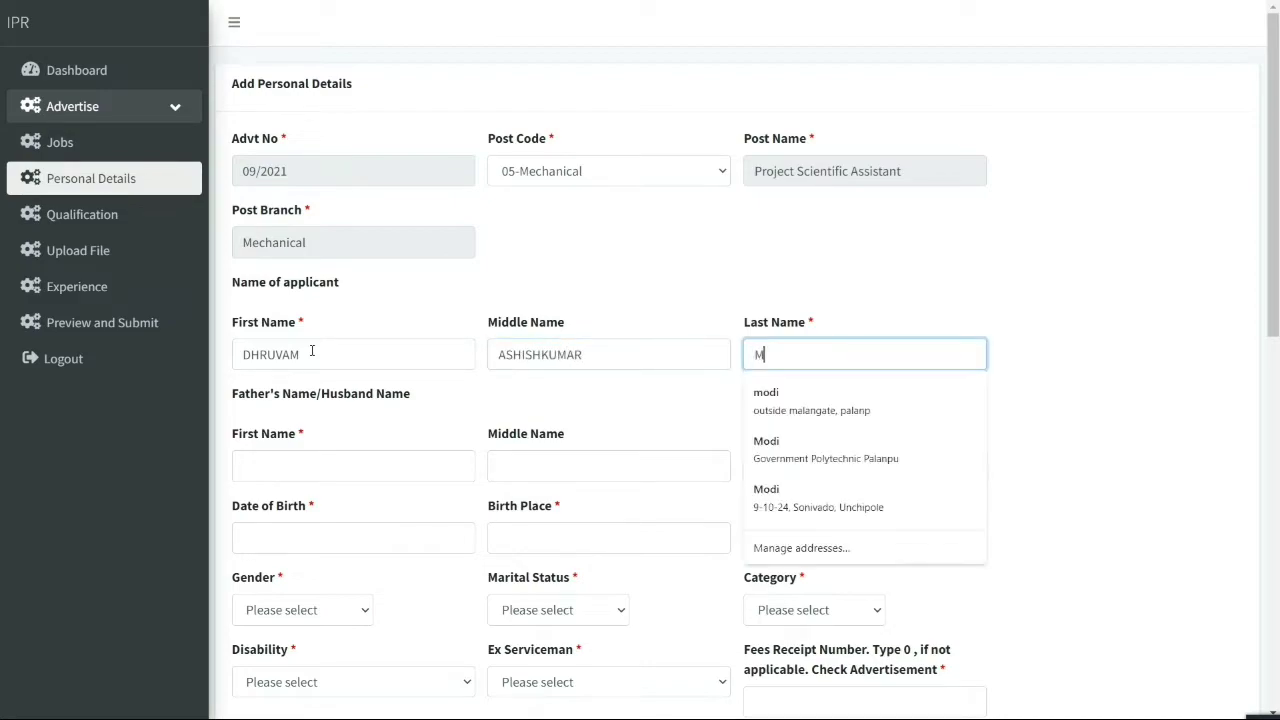
key("Tab")
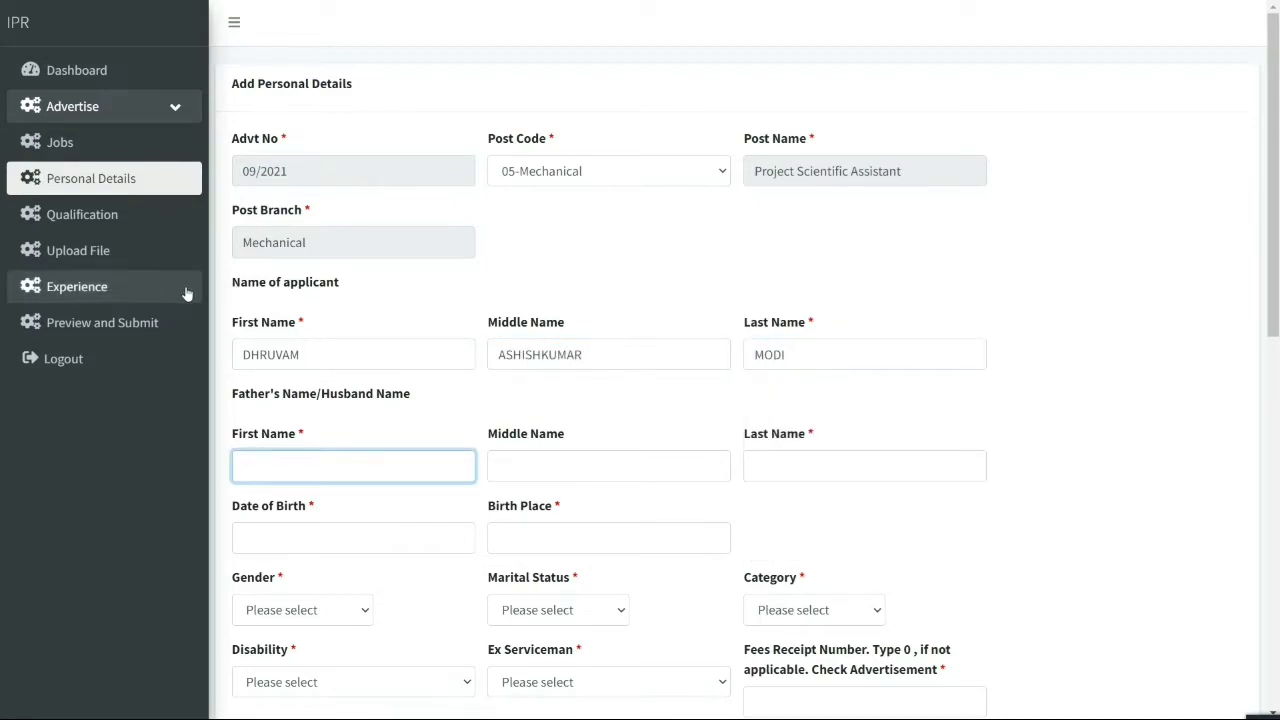
Fill in the father's first, middle and last name
scroll(343, 314, "down", 1)
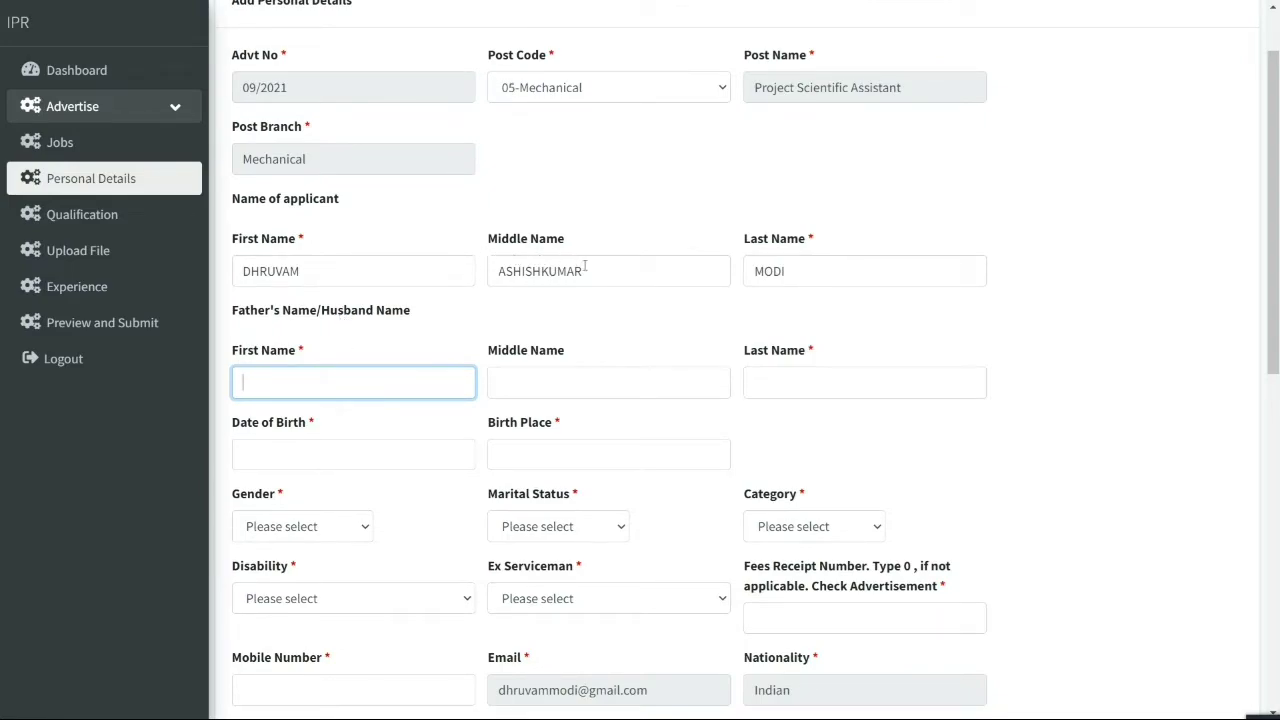
left_click_drag(585, 265, 483, 261)
key("ctrl+c")
left_click(360, 382)
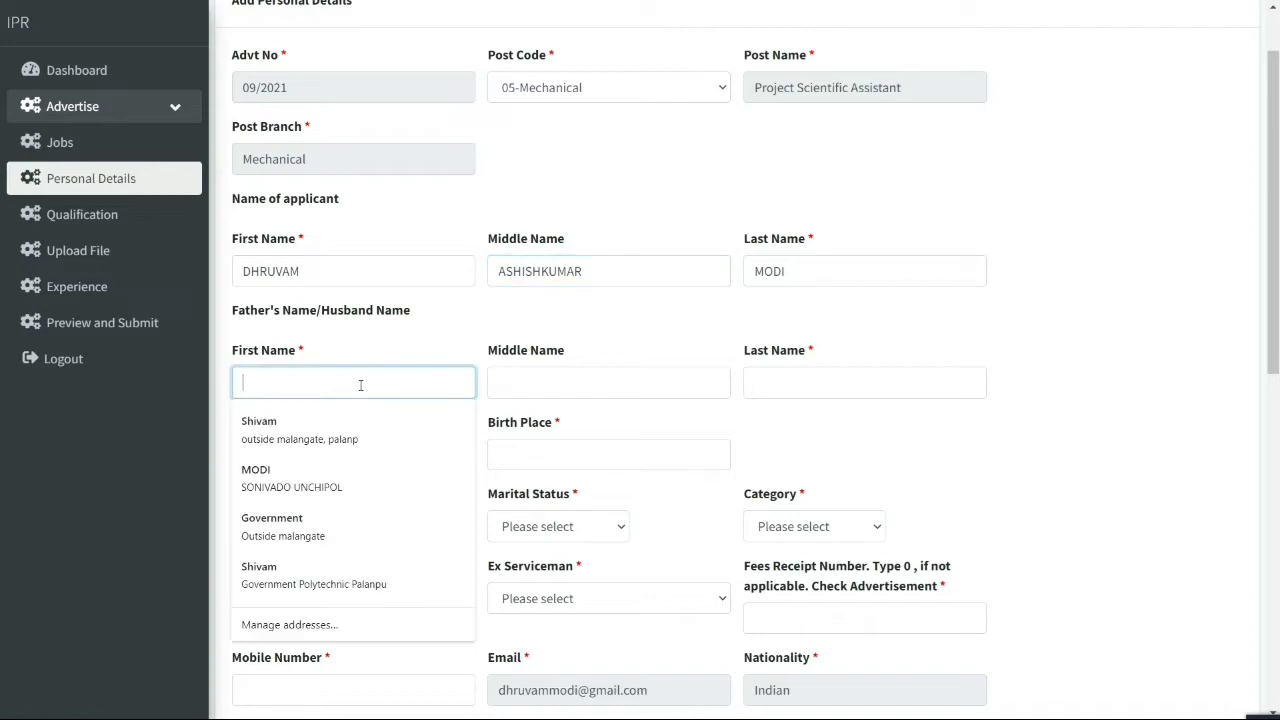
key("ctrl+v")
left_click(545, 368)
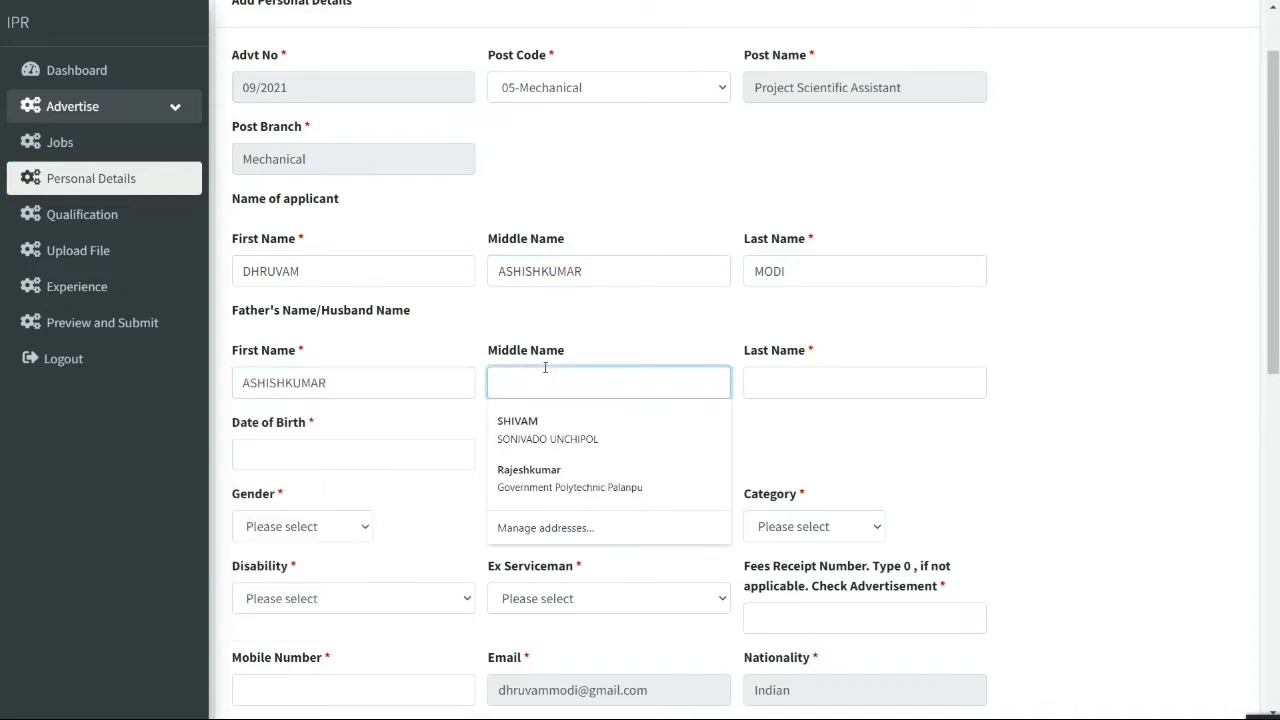
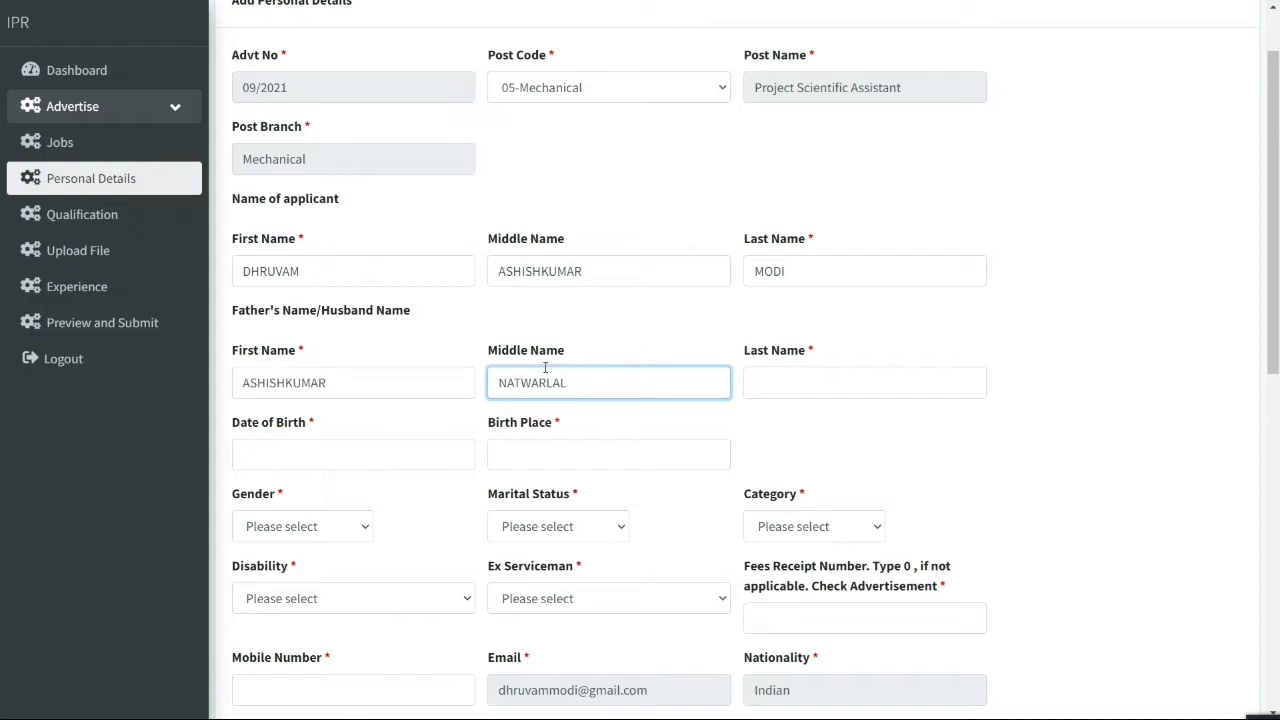
key("Tab")
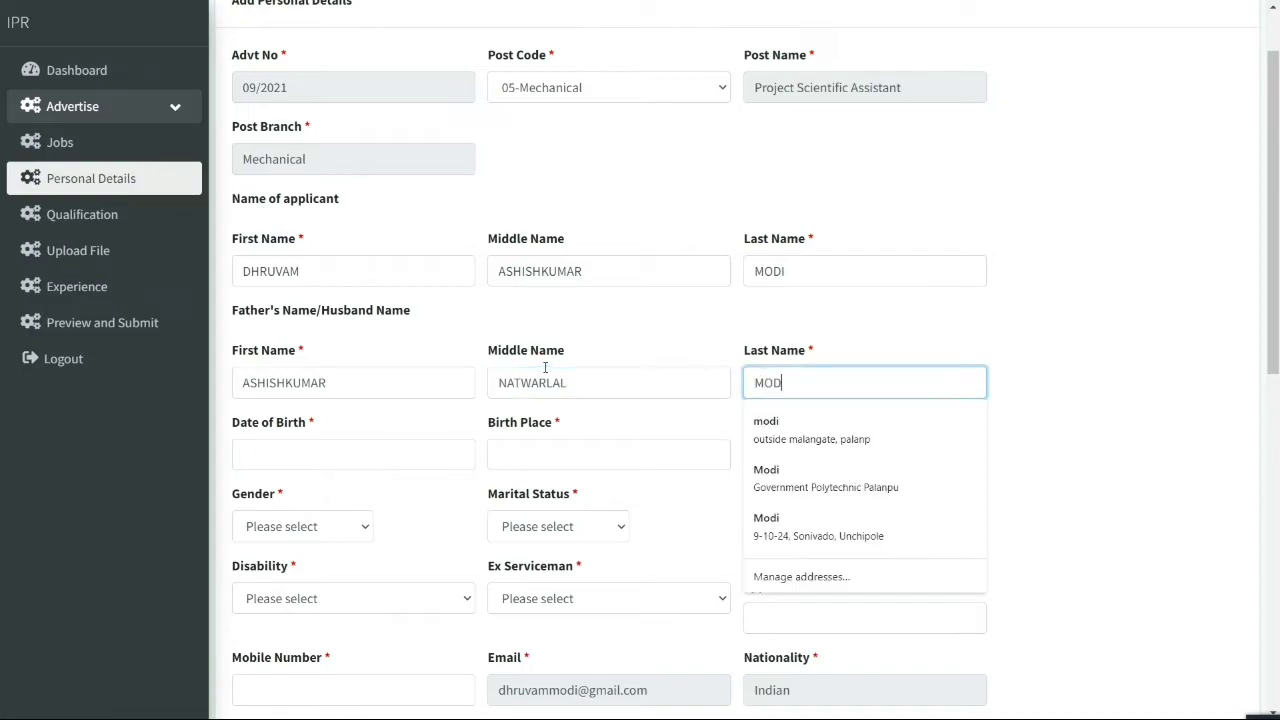
left_click(342, 455)
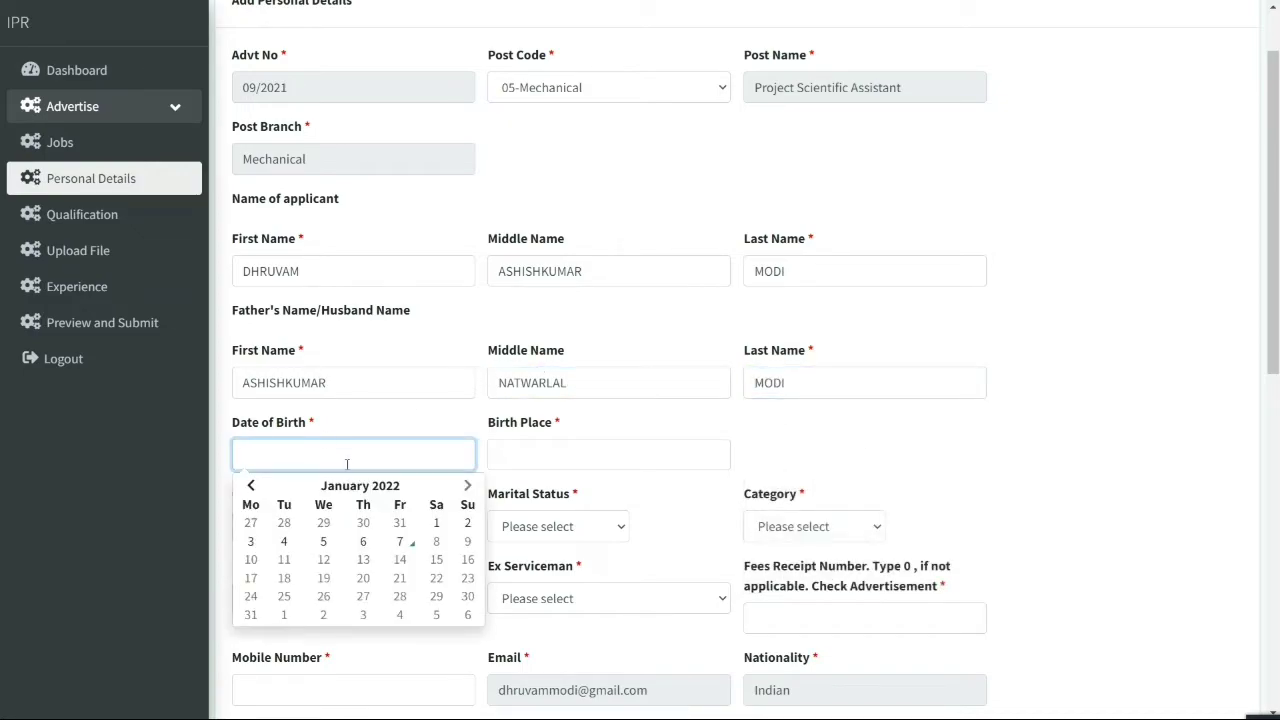
left_click(360, 486)
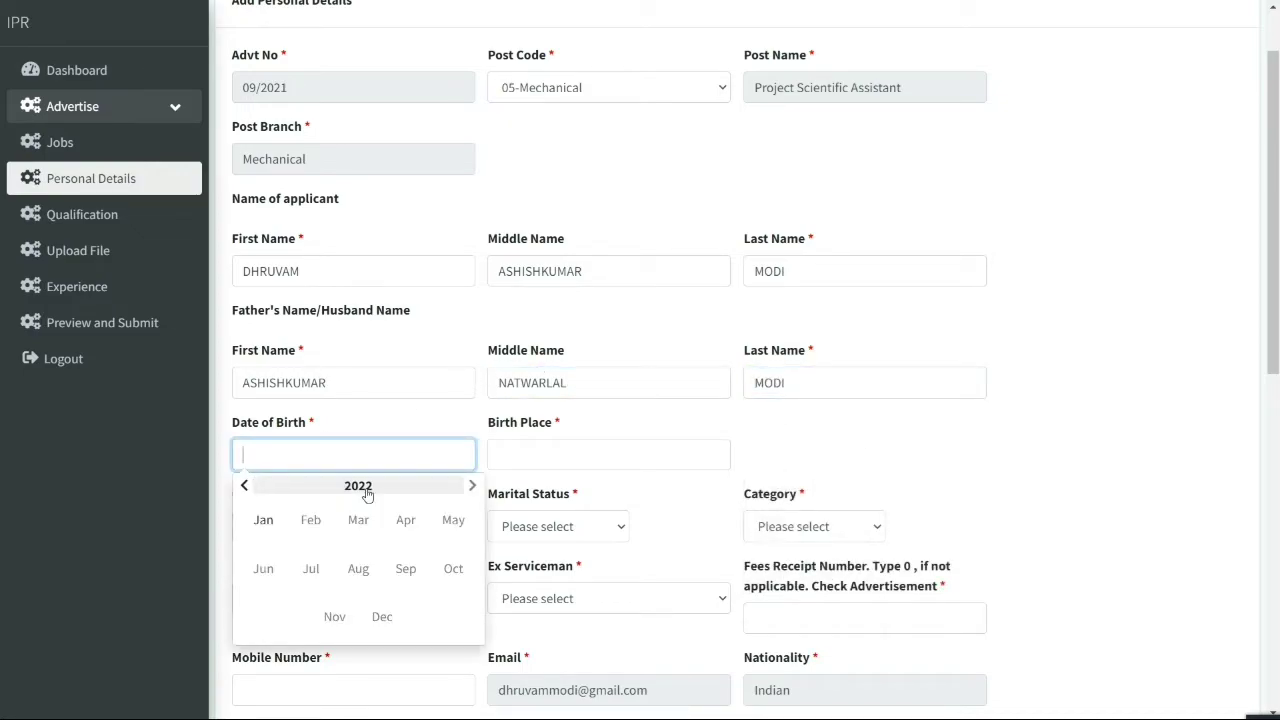
left_click(245, 486)
left_click(245, 486)
left_click(263, 568)
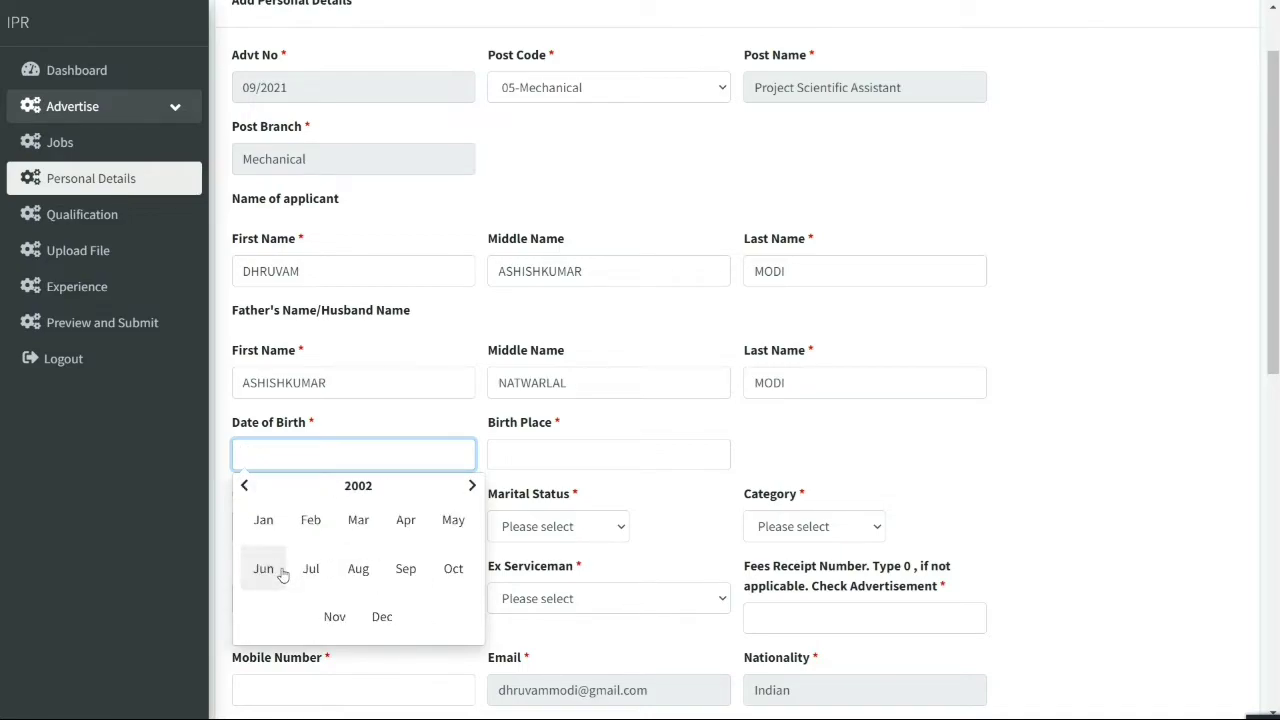
left_click(264, 568)
left_click(251, 486)
left_click(251, 486)
double_click(469, 485)
double_click(469, 485)
double_click(469, 485)
double_click(469, 485)
left_click(436, 541)
left_click(559, 453)
key("Tab")
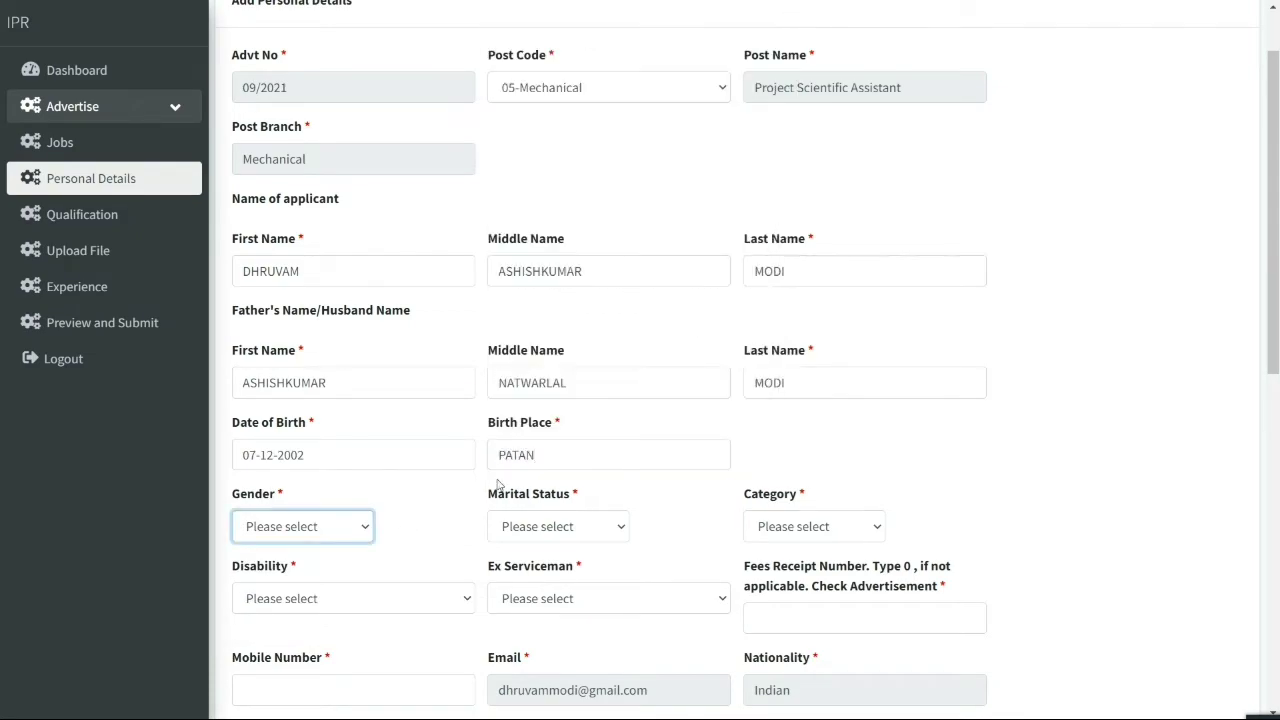
Set gender Male, marital status Single, category General/UR, disability No, ex-serviceman No
scroll(300, 450, "down", 2)
left_click(300, 359)
left_click(296, 403)
left_click(558, 359)
left_click(545, 401)
left_click(813, 359)
left_click(781, 403)
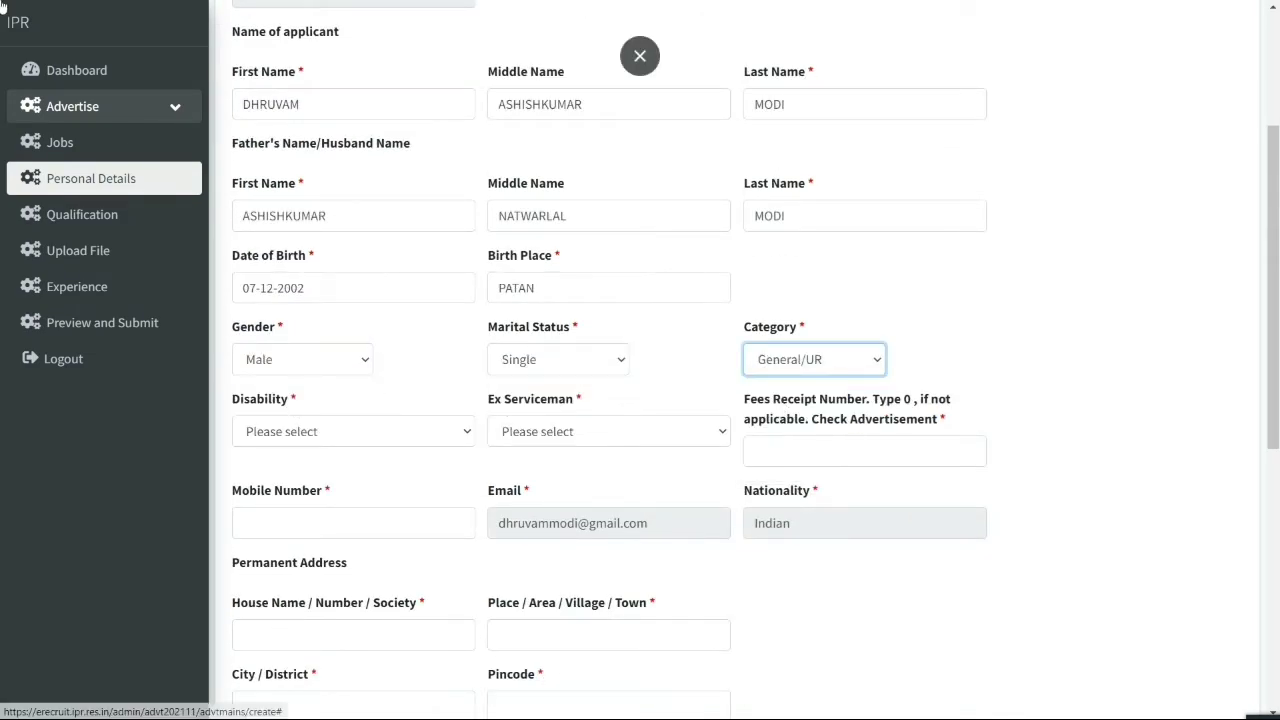
scroll(446, 417, "down", 2)
left_click(350, 264)
left_click(300, 322)
left_click(600, 264)
left_click(560, 322)
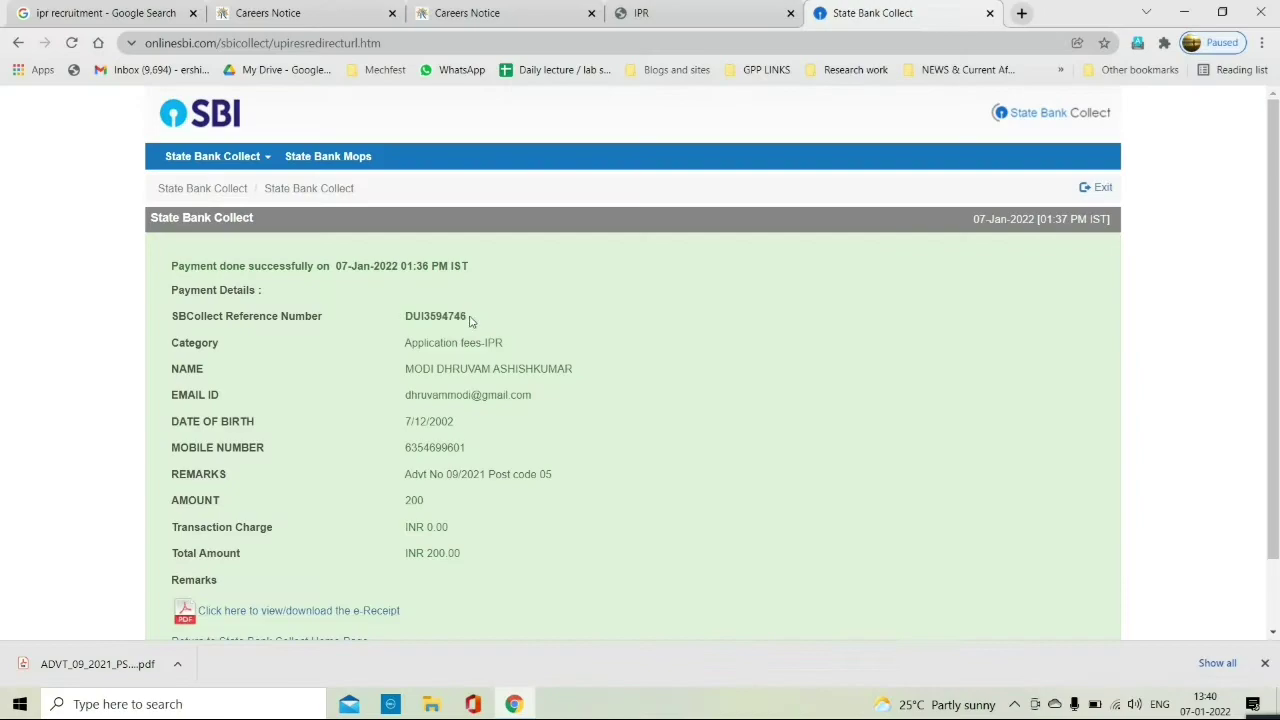
Paste the fee payment reference number into the receipt field and enter the mobile number
double_click(460, 315)
left_click(640, 13)
left_click(1262, 42)
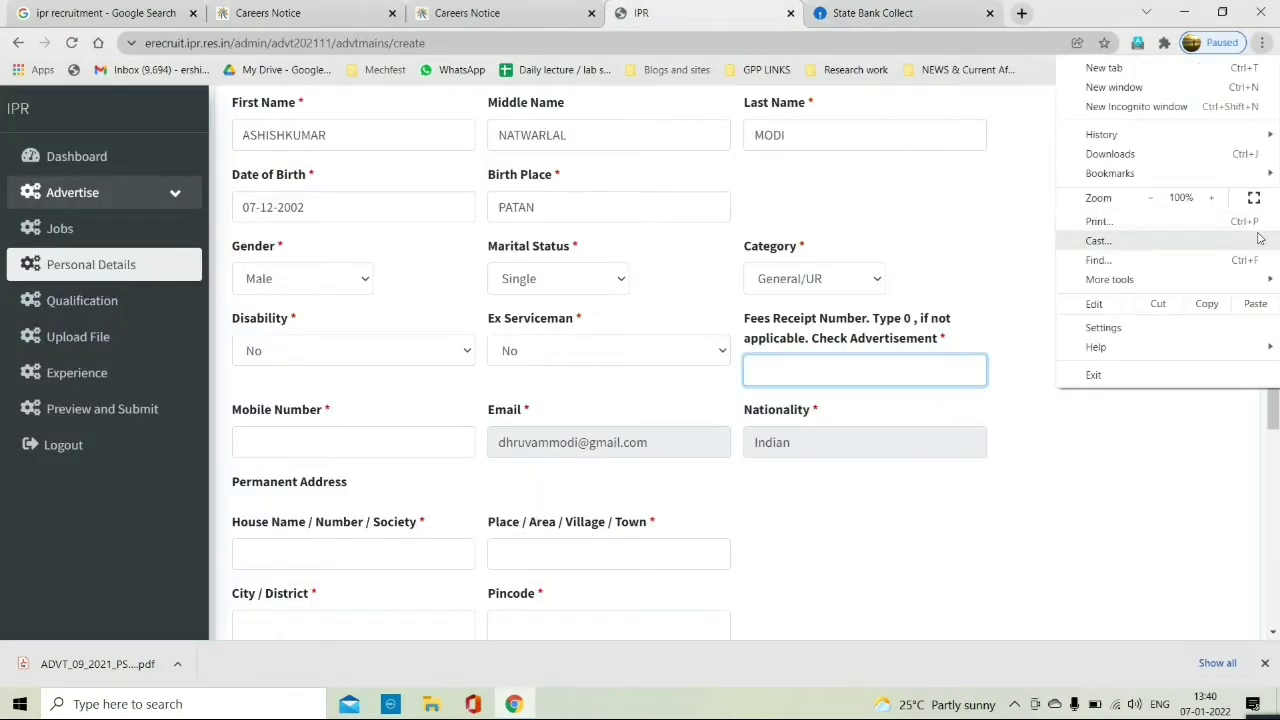
left_click(1248, 197)
left_click(350, 363)
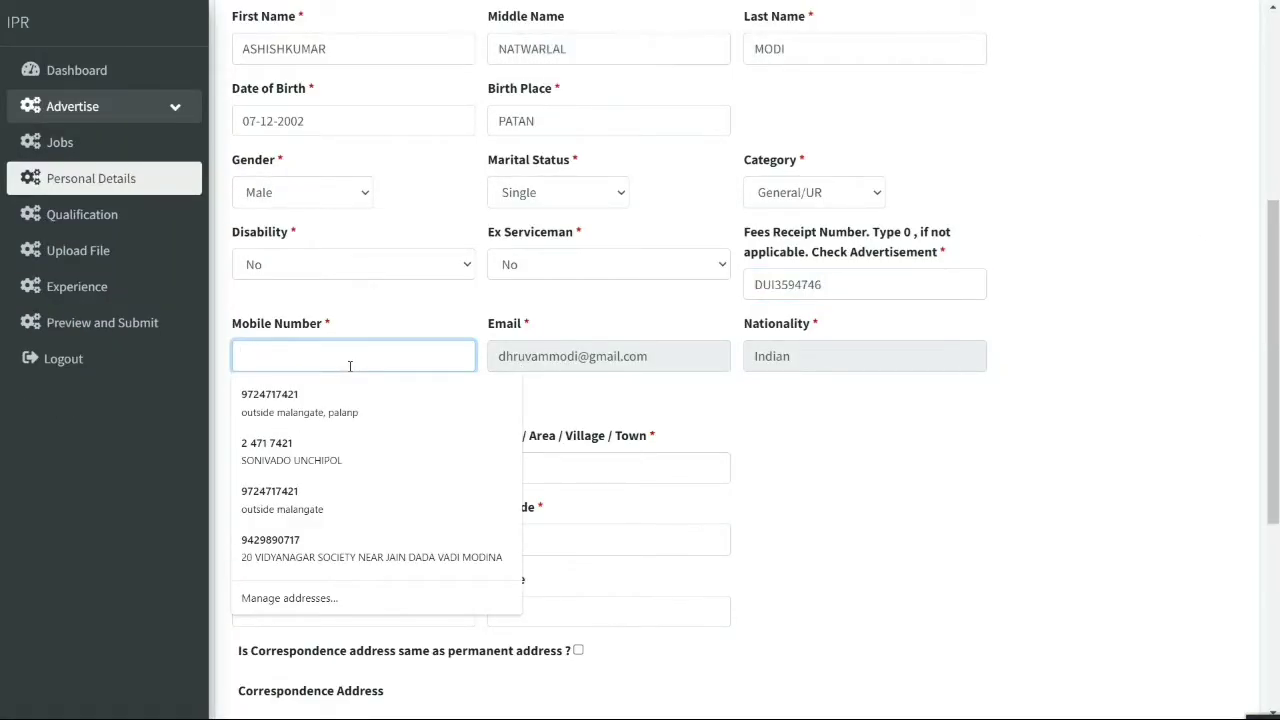
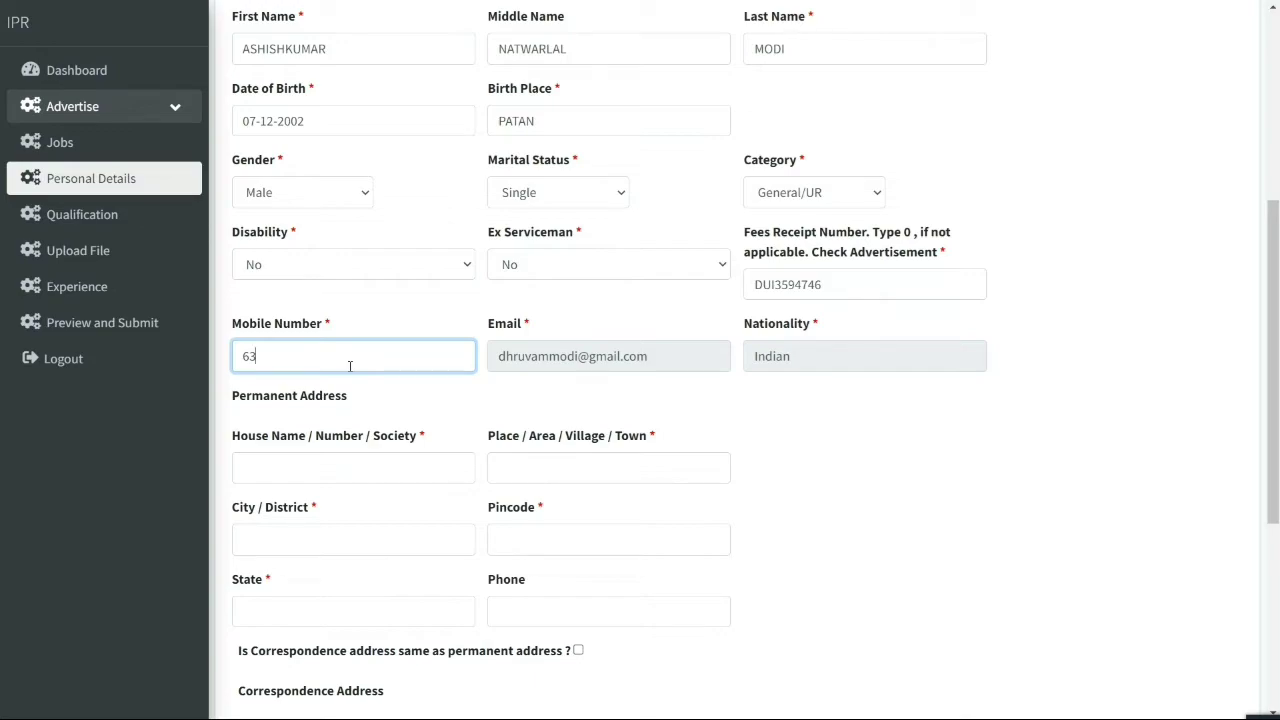
Enter the permanent address: house and society, town, city, pincode and state
scroll(348, 471, "down", 1)
left_click(326, 388)
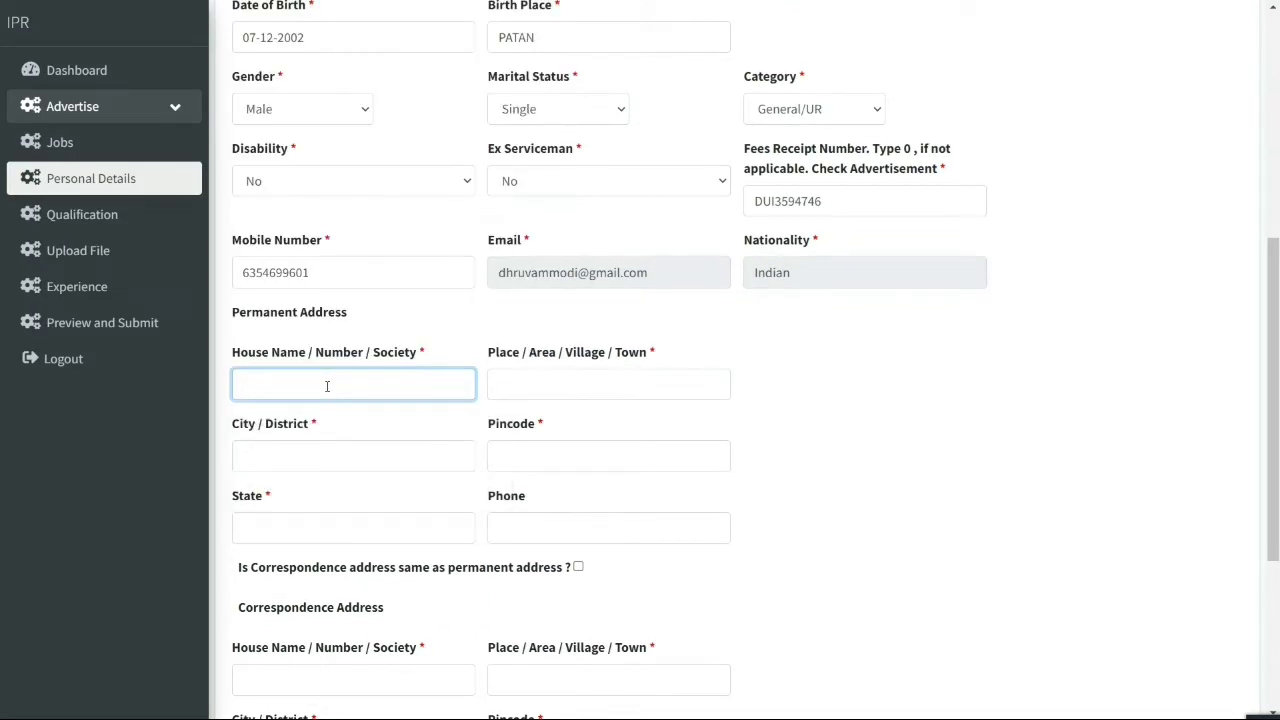
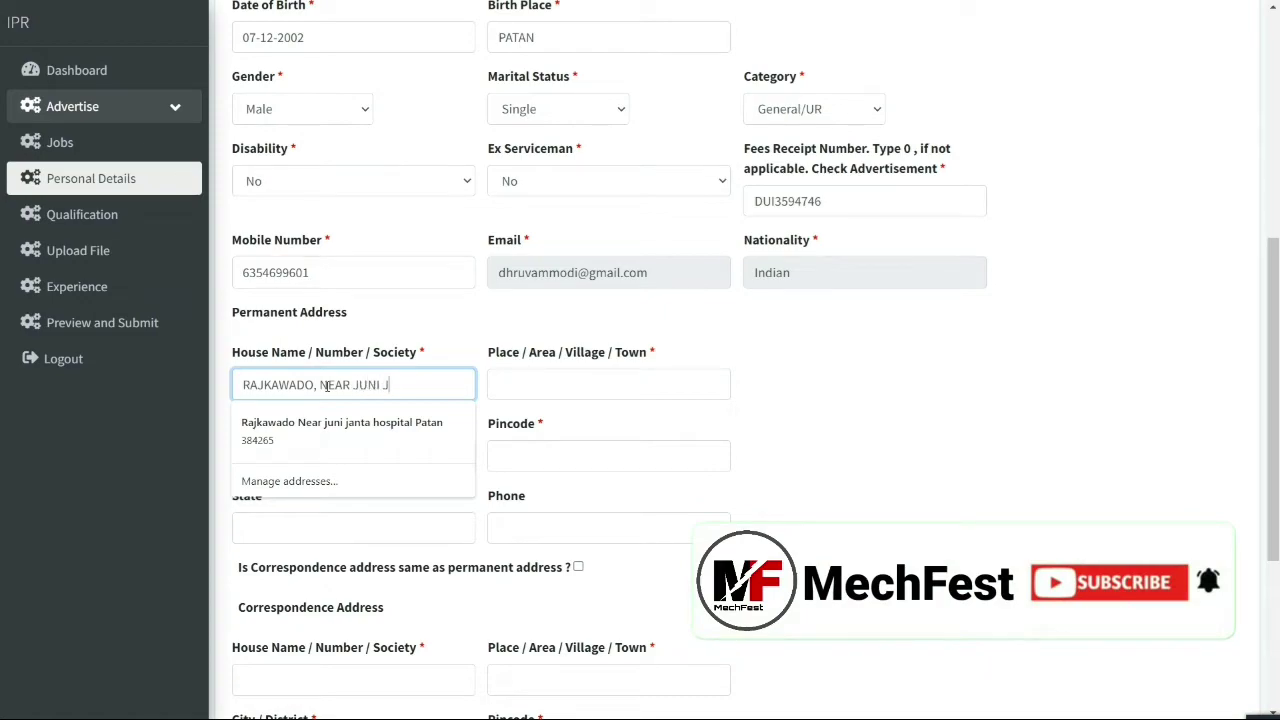
left_click(553, 384)
key("Tab")
key("Tab")
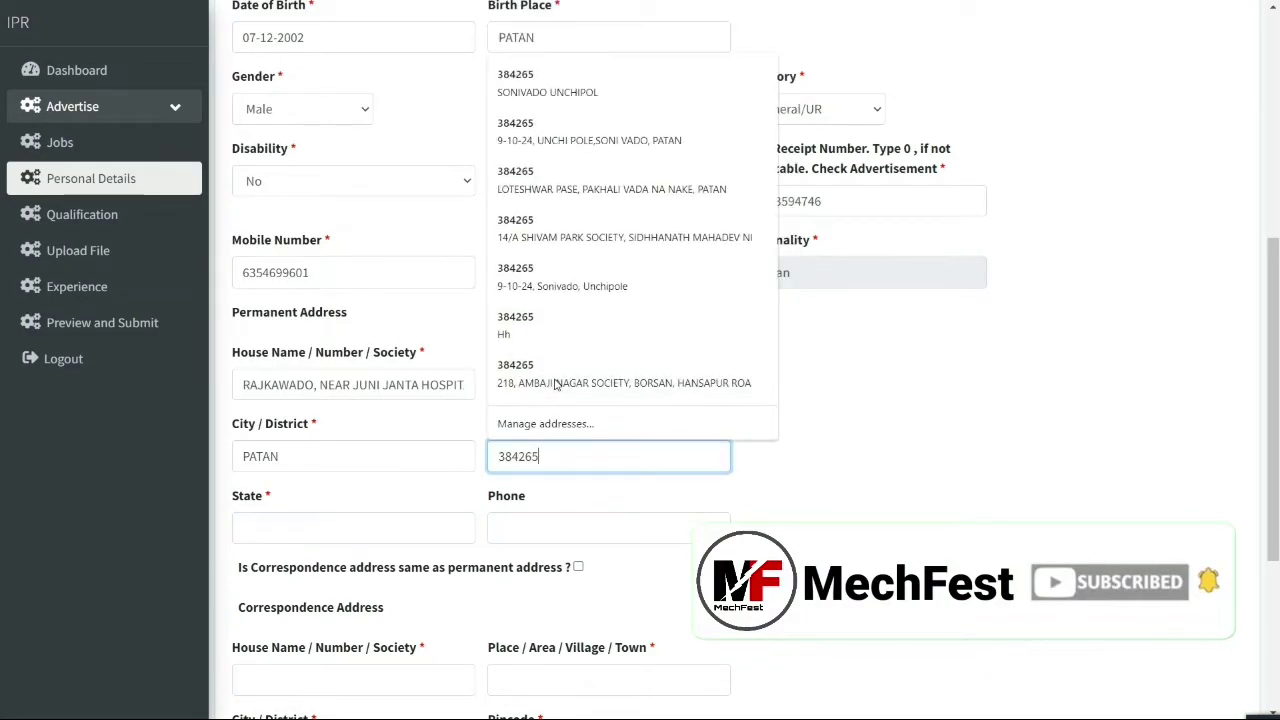
key("Tab")
key("Tab")
Mark the correspondence address as same as permanent and save the personal details
scroll(572, 432, "down", 2)
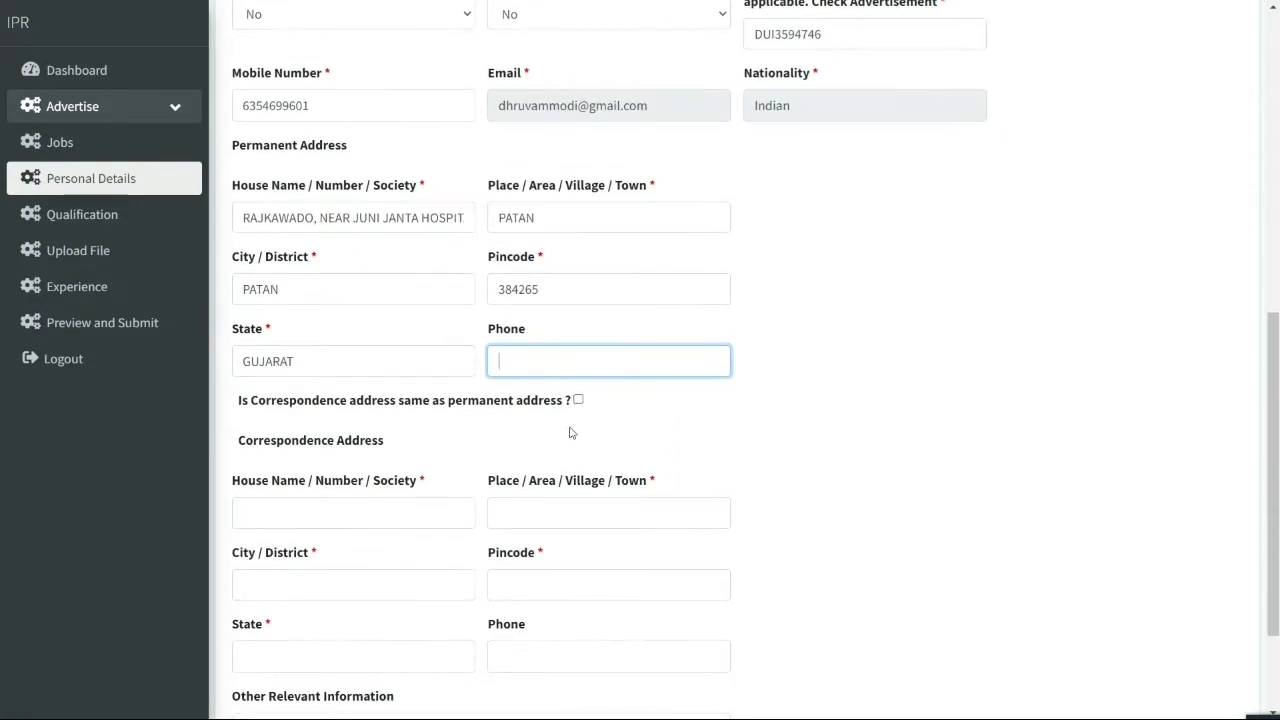
left_click(578, 400)
scroll(579, 410, "down", 2)
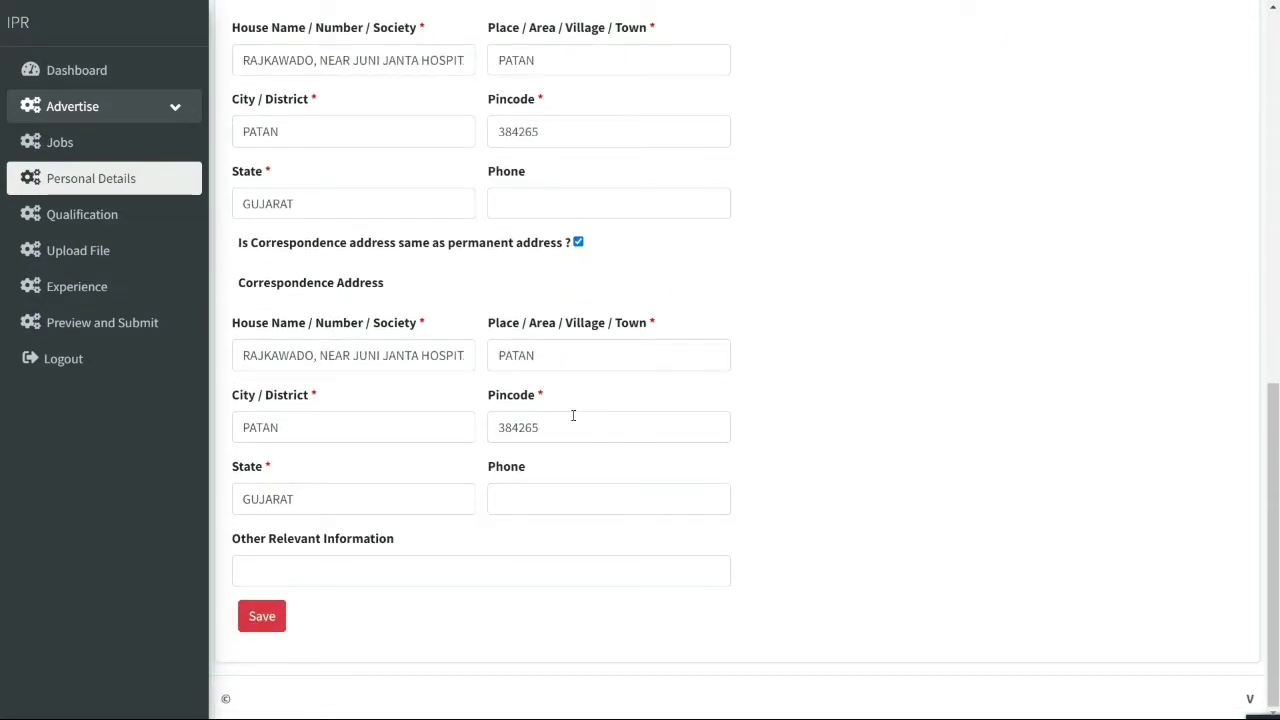
left_click(272, 627)
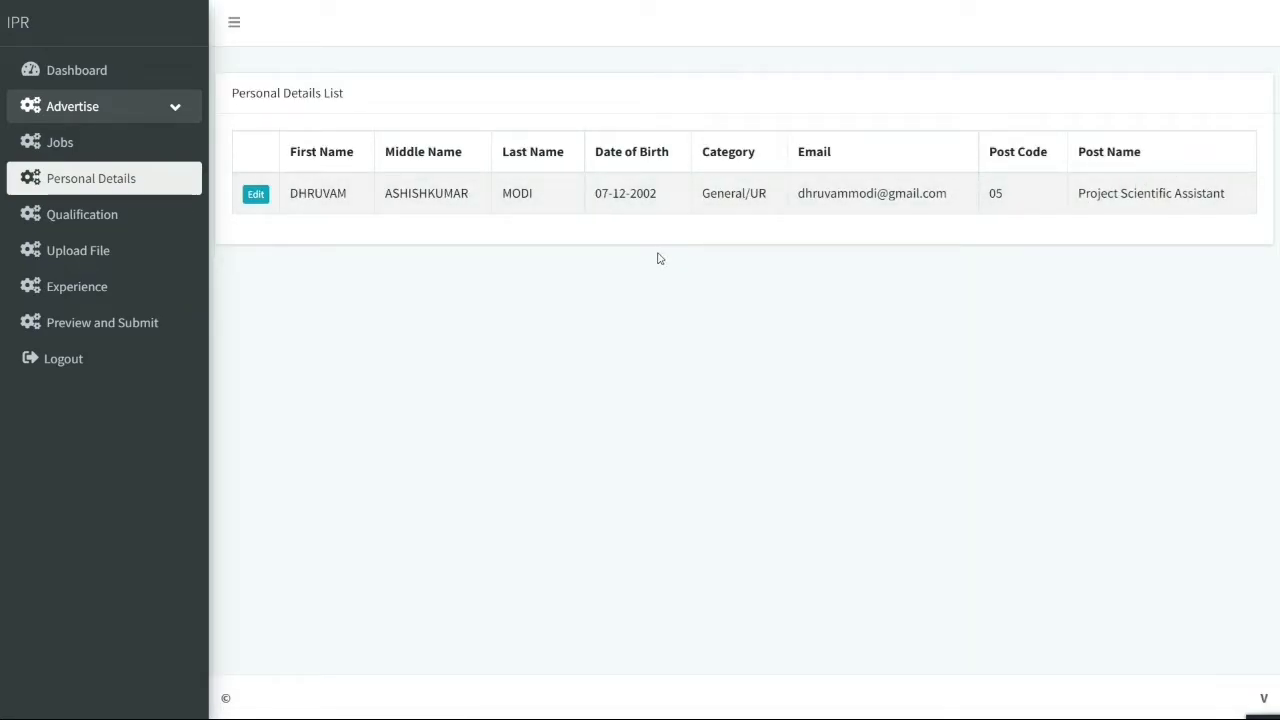
Start a new qualification with study level and exam passed both set to 10TH
left_click(98, 212)
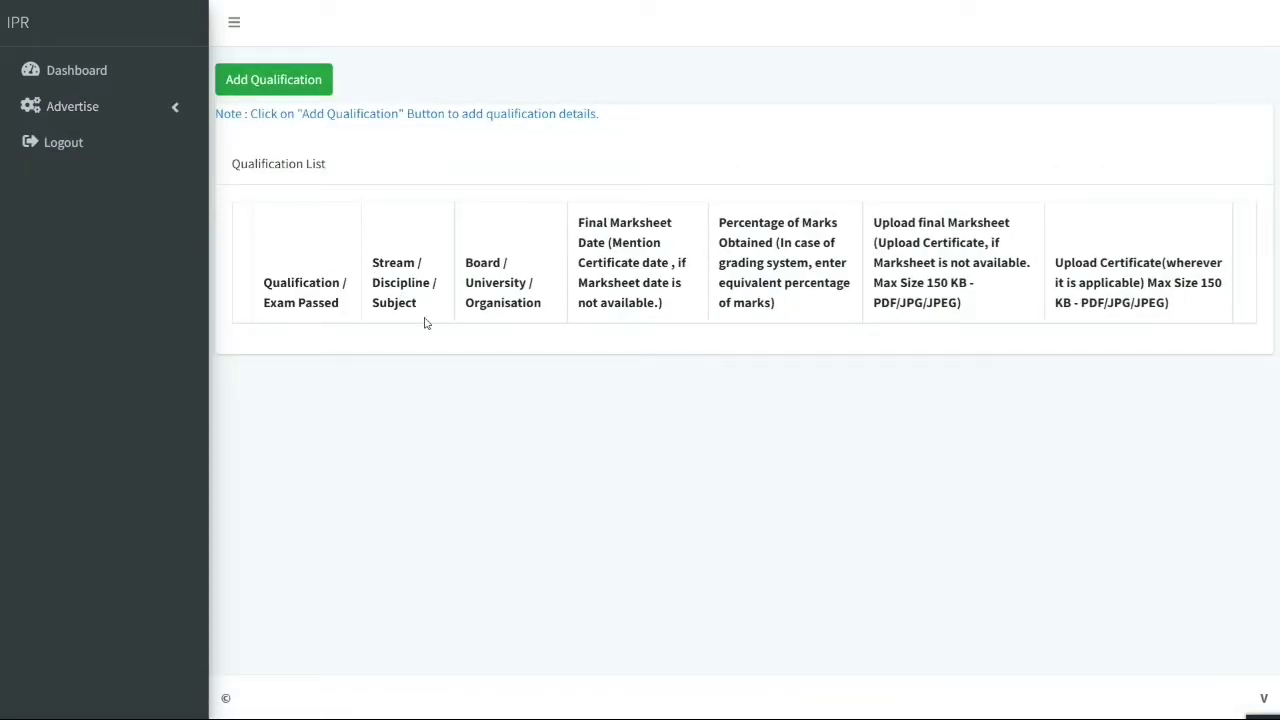
left_click(304, 90)
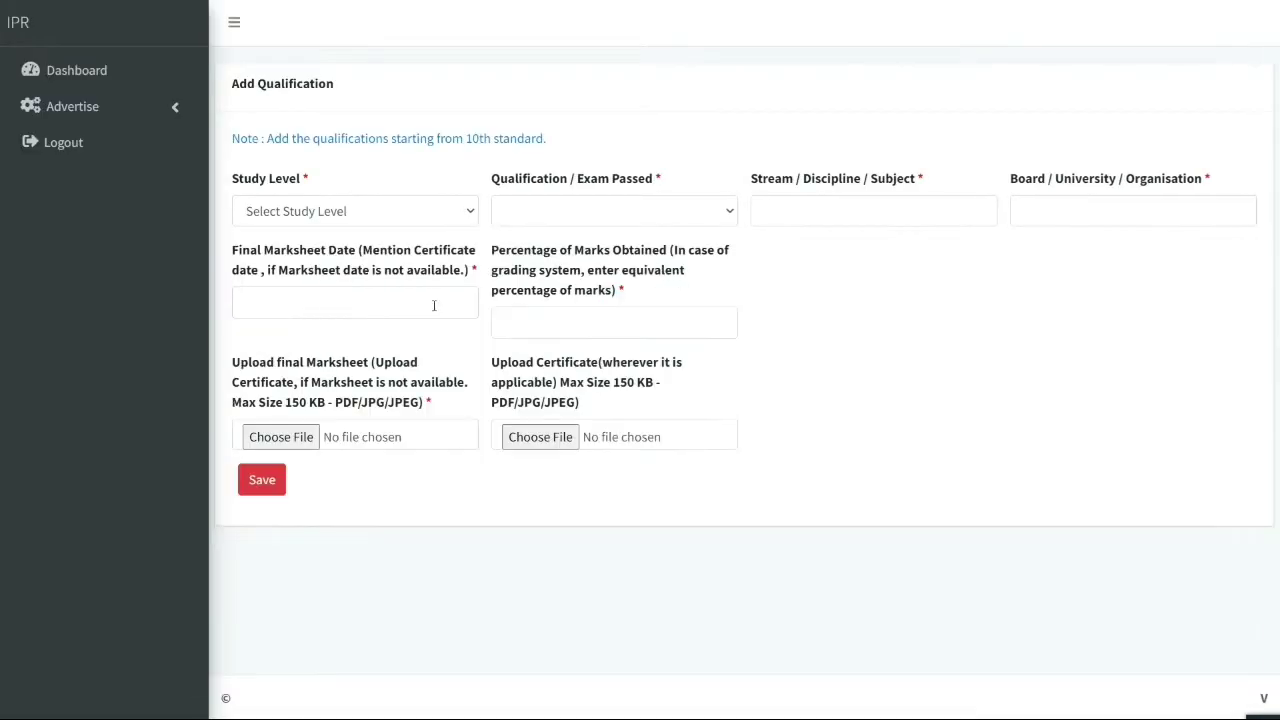
left_click(314, 213)
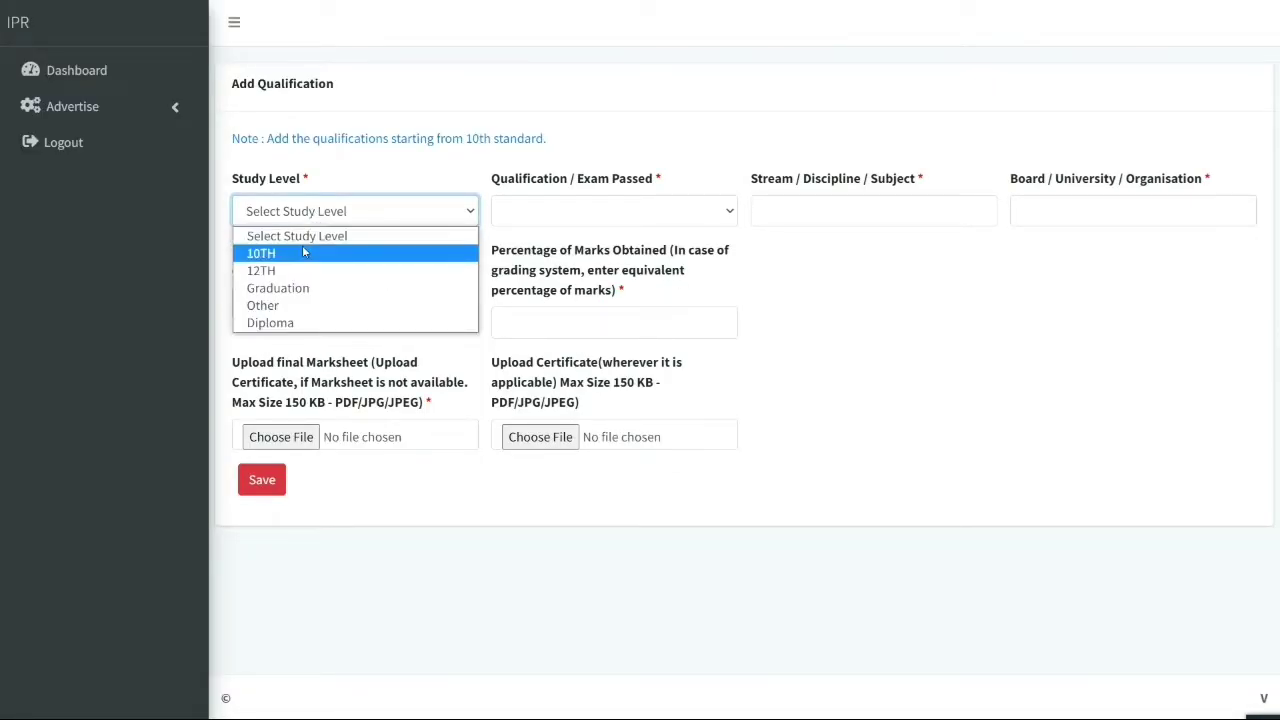
left_click(304, 252)
left_click(560, 210)
left_click(568, 236)
Enter the Gujarat Secondary & Higher Secondary Education Board, marksheet date 22-03-2018 and 89.05 percent
left_click(1069, 211)
type("GUJARAT SECONDA")
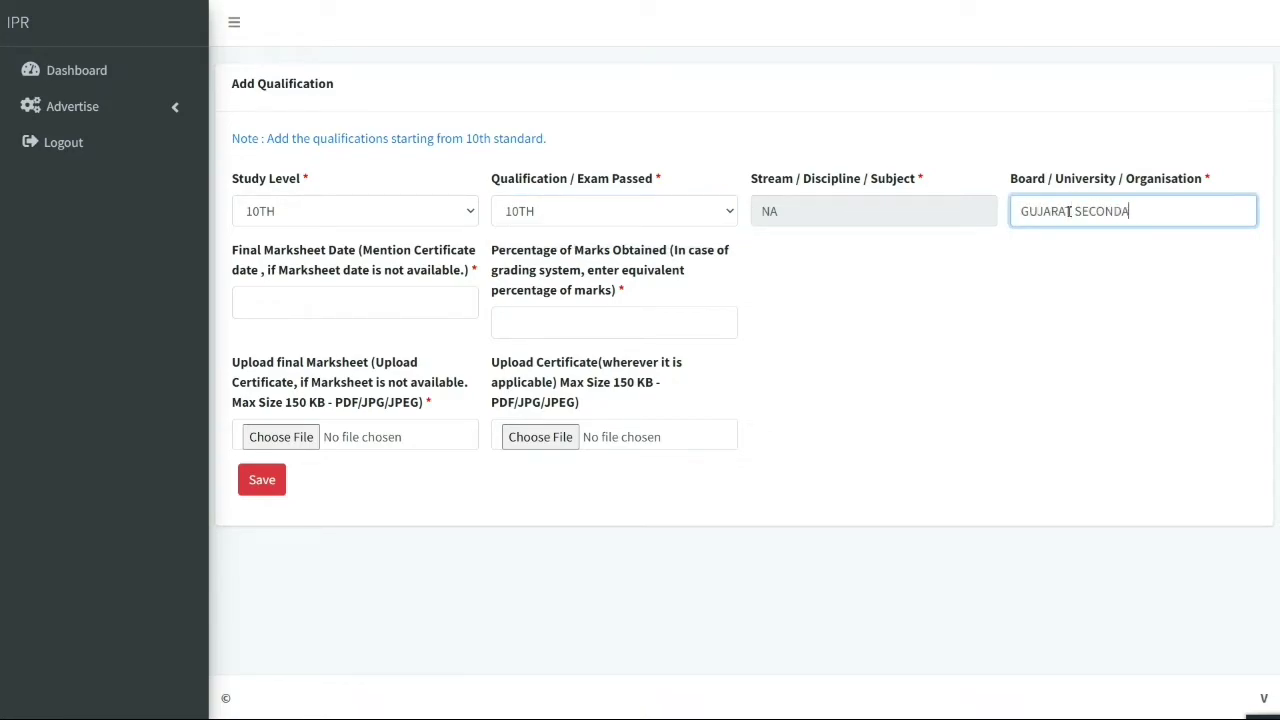
type("RY & HIGHER SECONDARY EDUCATION BOAR")
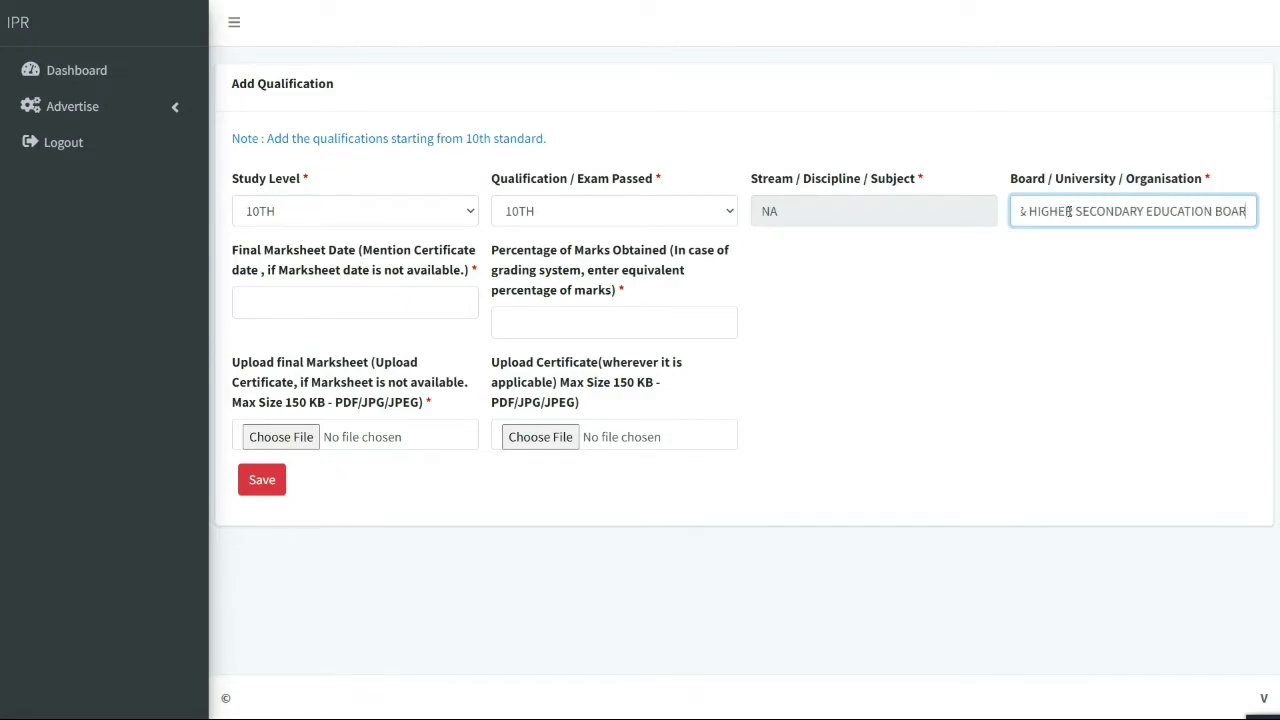
type("D, GANDHINAGAR")
key("Tab")
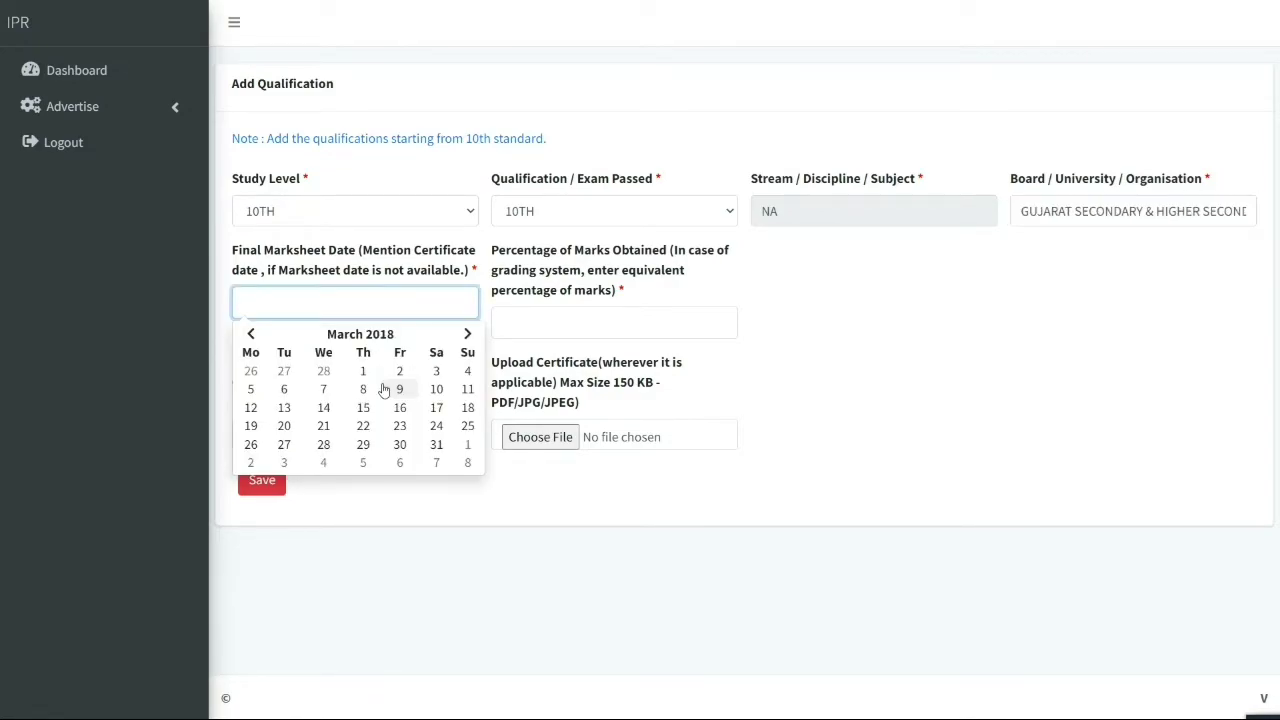
left_click(363, 426)
left_click(547, 323)
type("89.05")
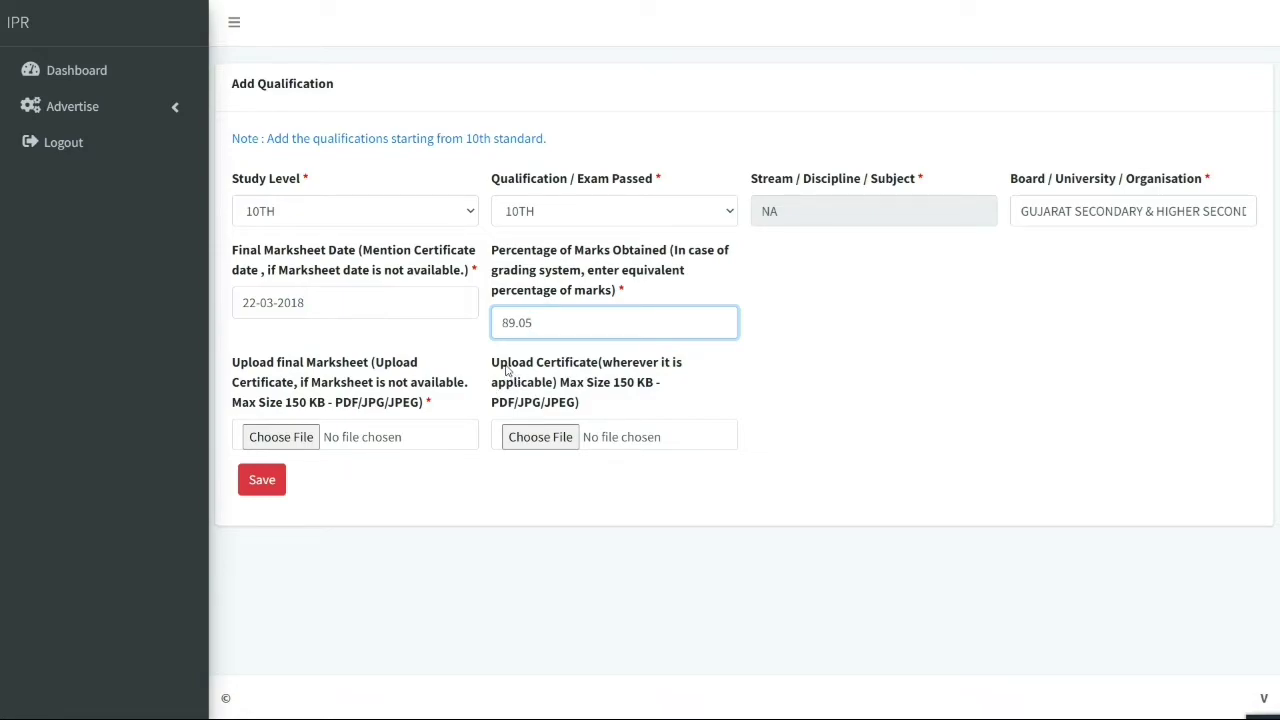
left_click(312, 438)
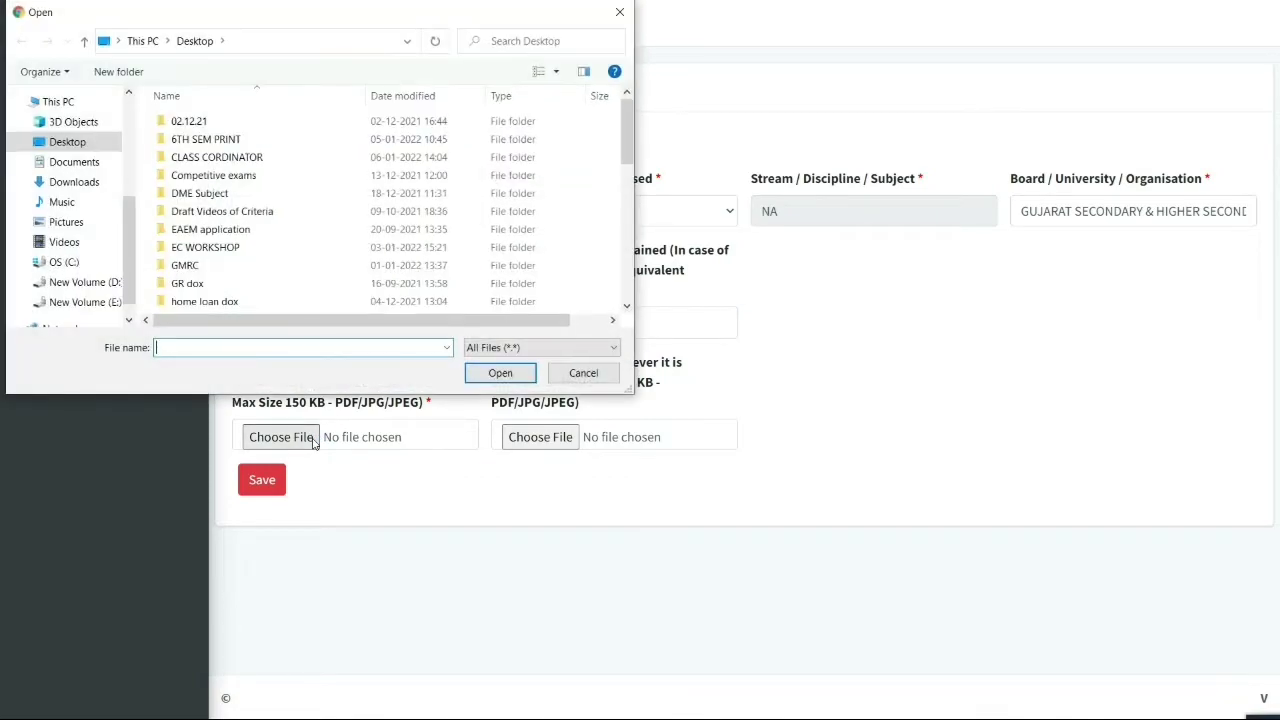
Attach SSC marksheet.jpeg from the applicant's documents folder and save the 10TH qualification
left_click(215, 231)
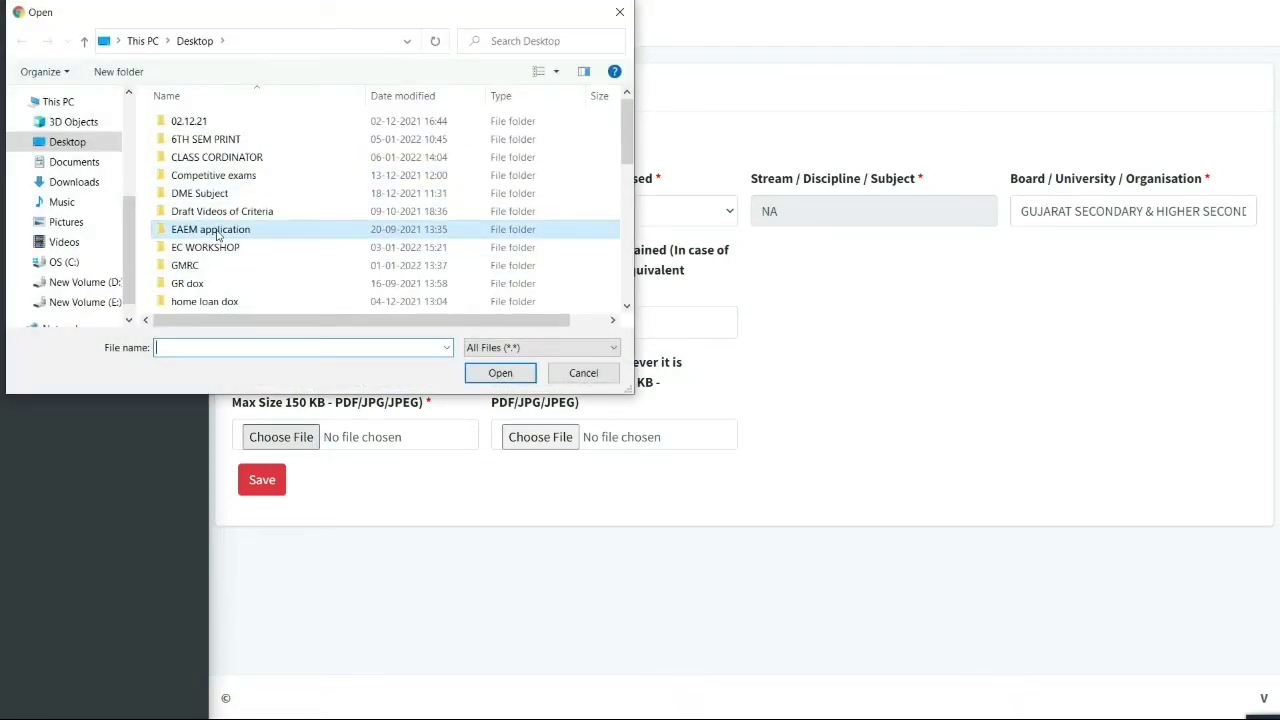
left_click(213, 212)
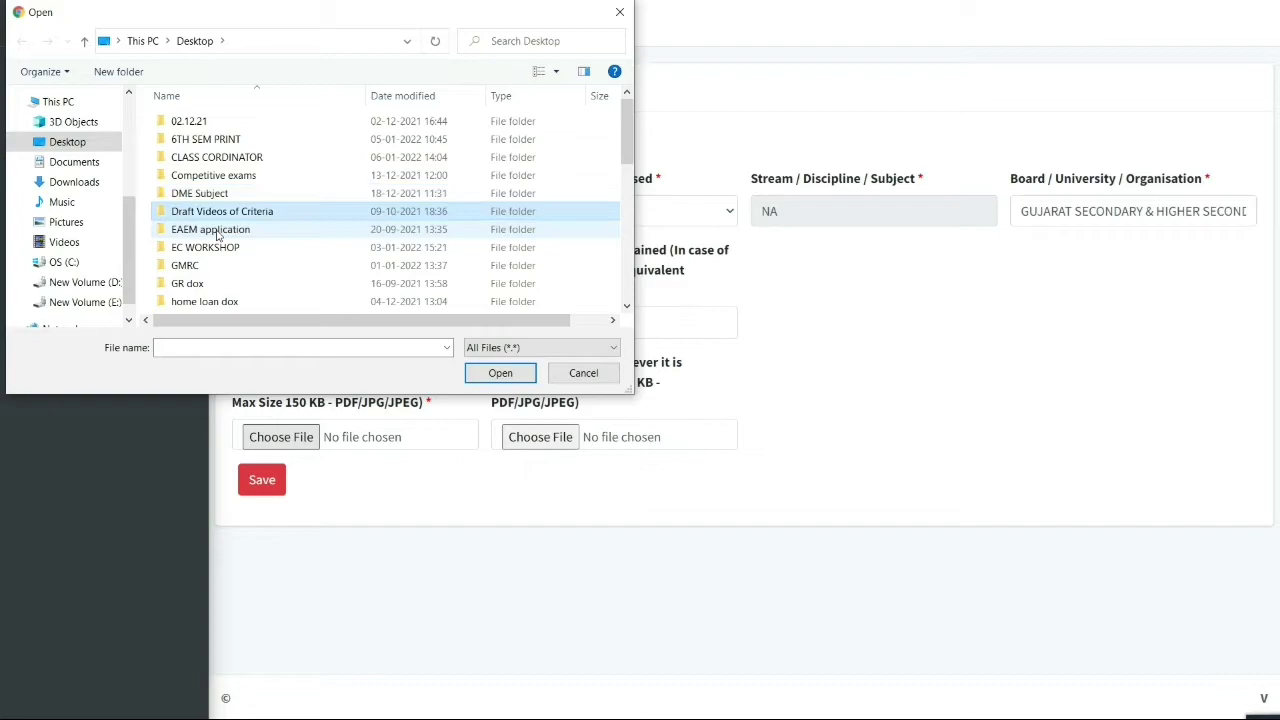
key("s")
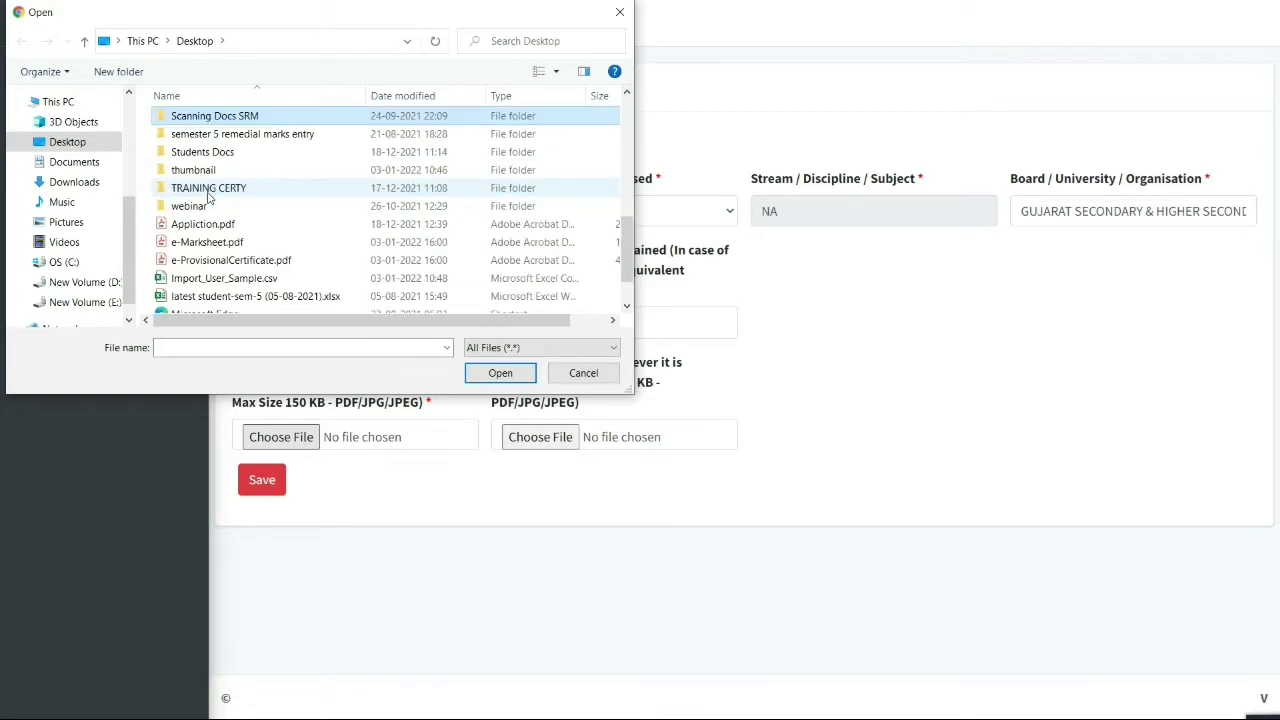
double_click(216, 151)
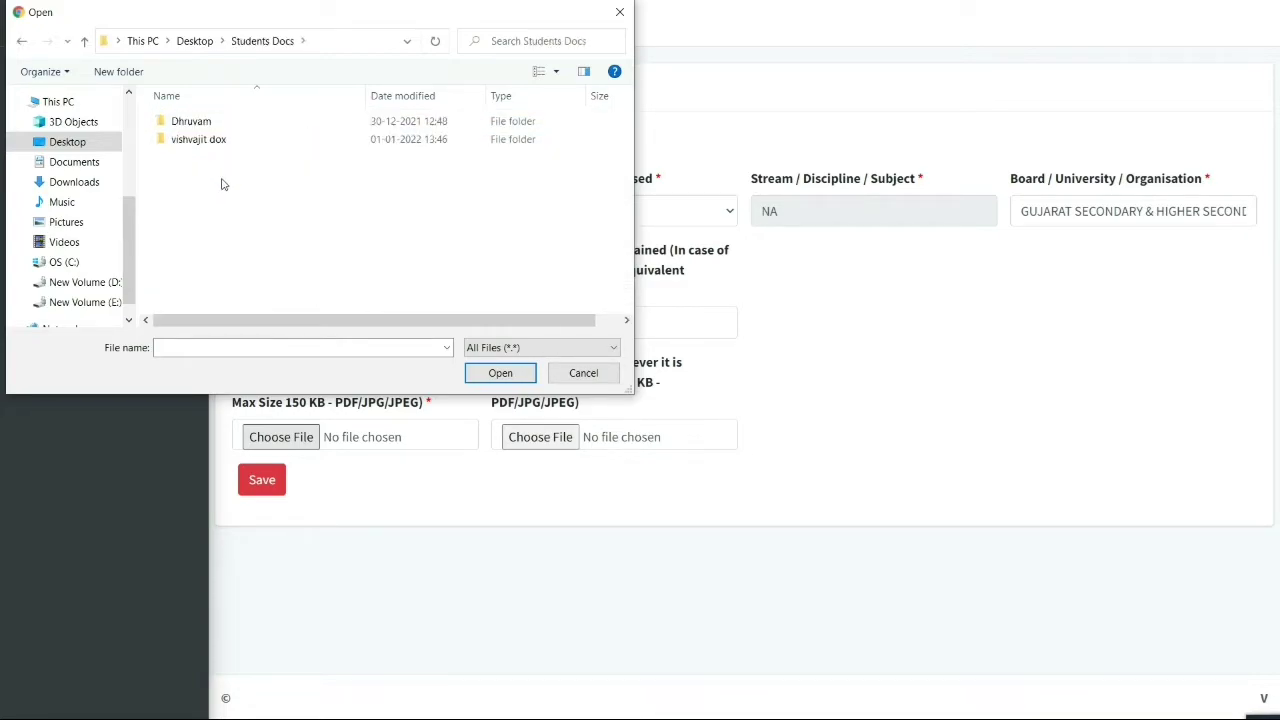
left_click(204, 123)
double_click(204, 123)
double_click(224, 173)
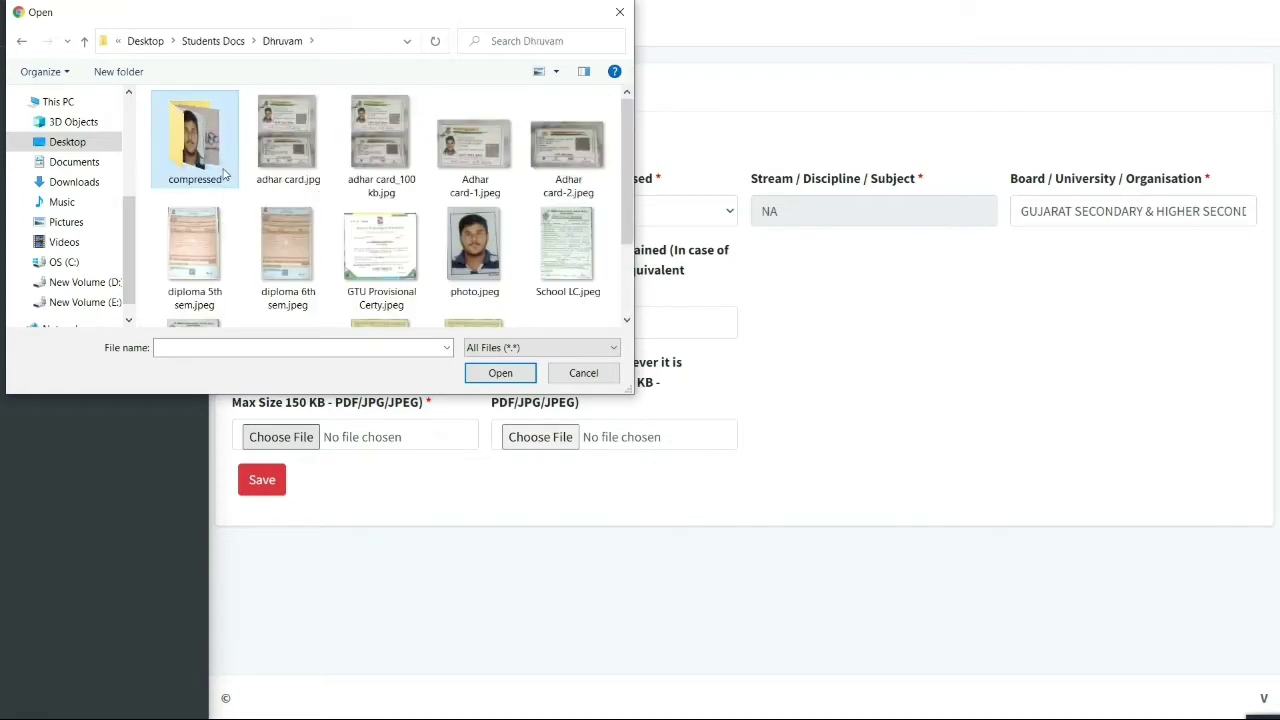
left_click(23, 44)
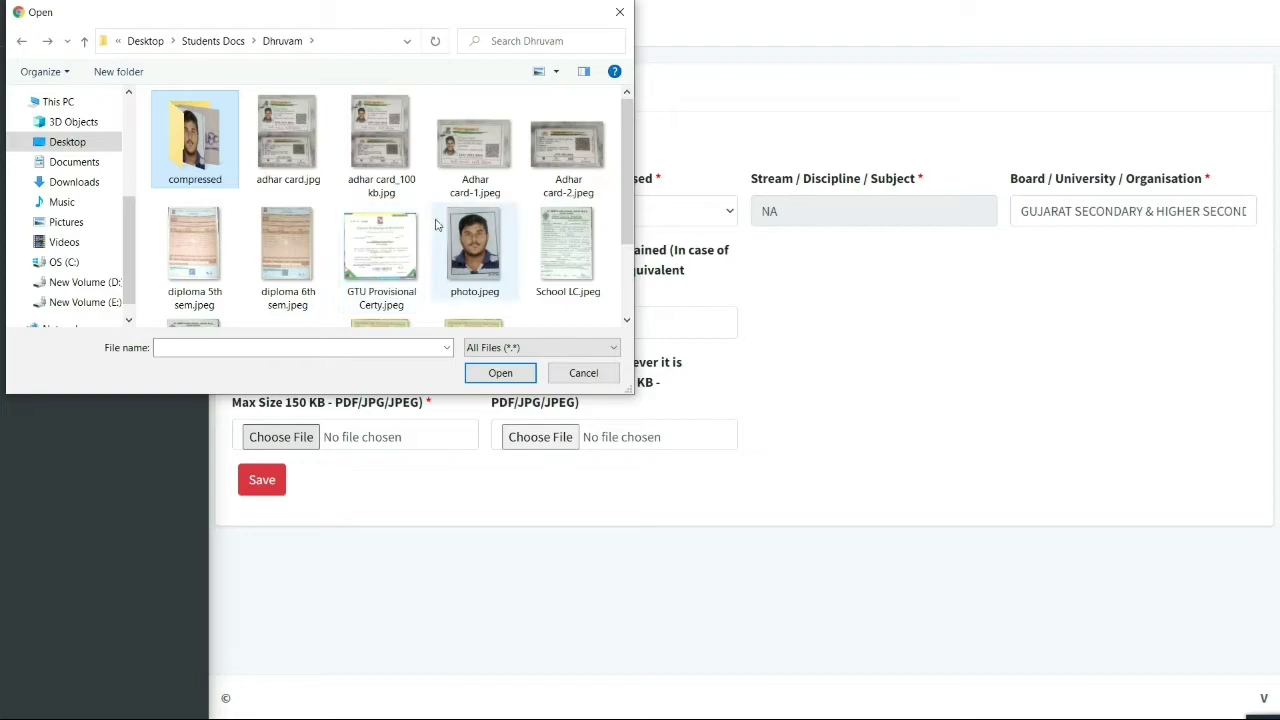
scroll(436, 224, "down", 2)
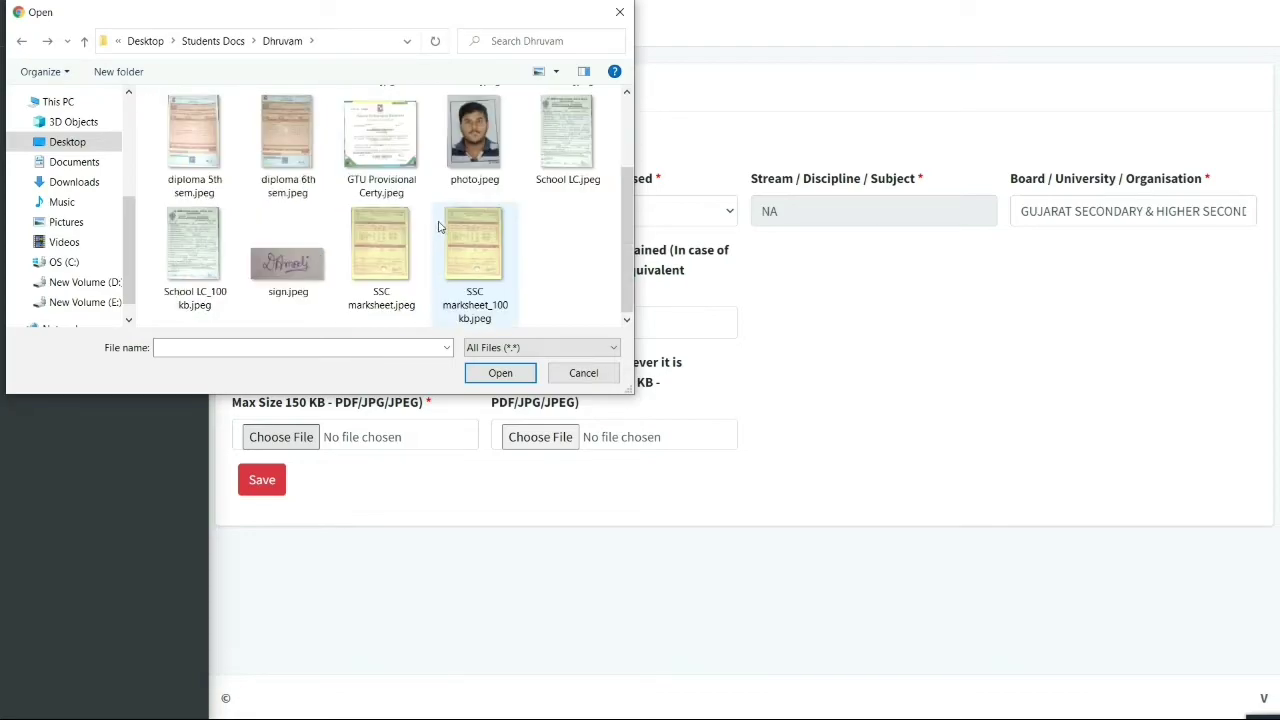
left_click(368, 241)
double_click(368, 241)
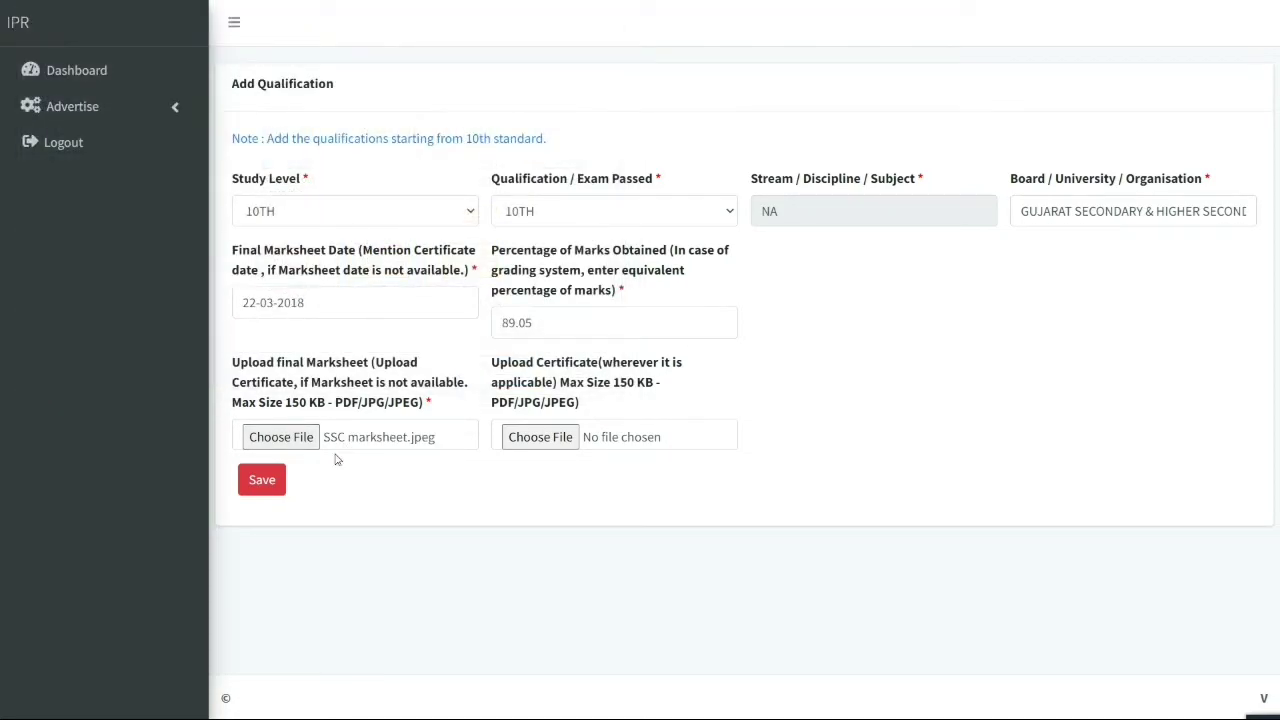
left_click(274, 488)
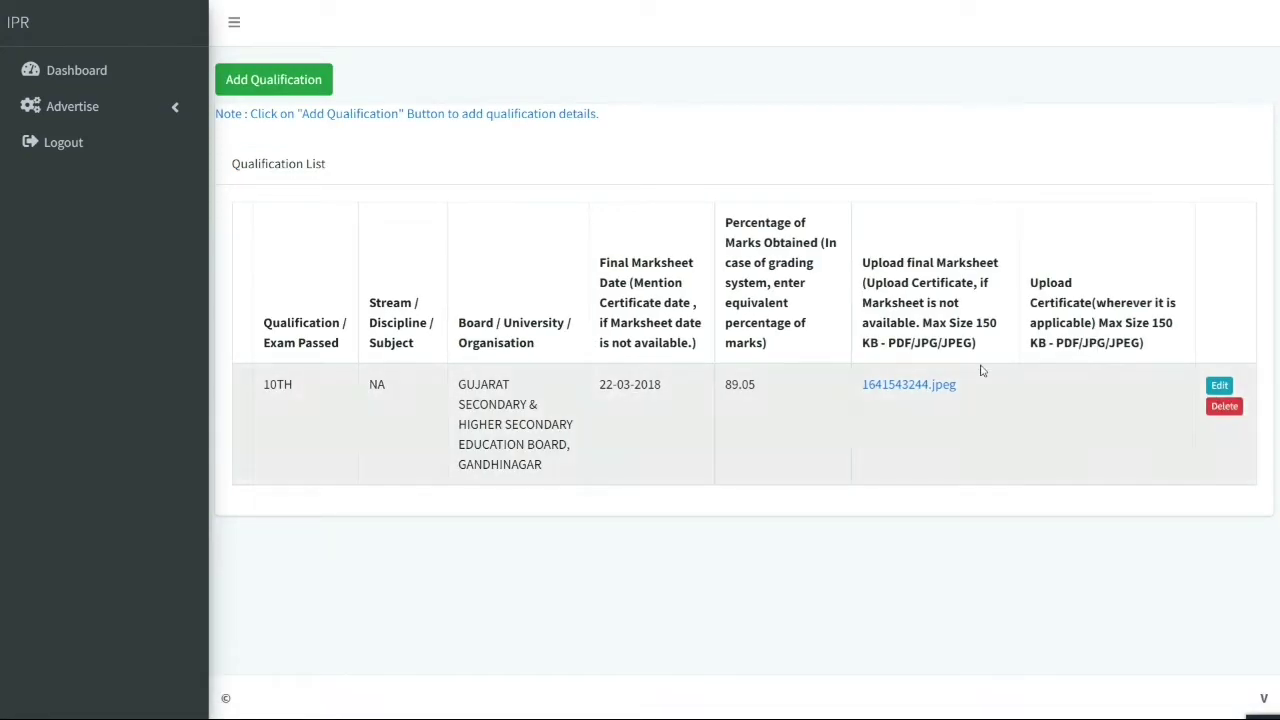
Begin a new Diploma qualification in Mechanical from Gujarat Technological University
left_click(276, 82)
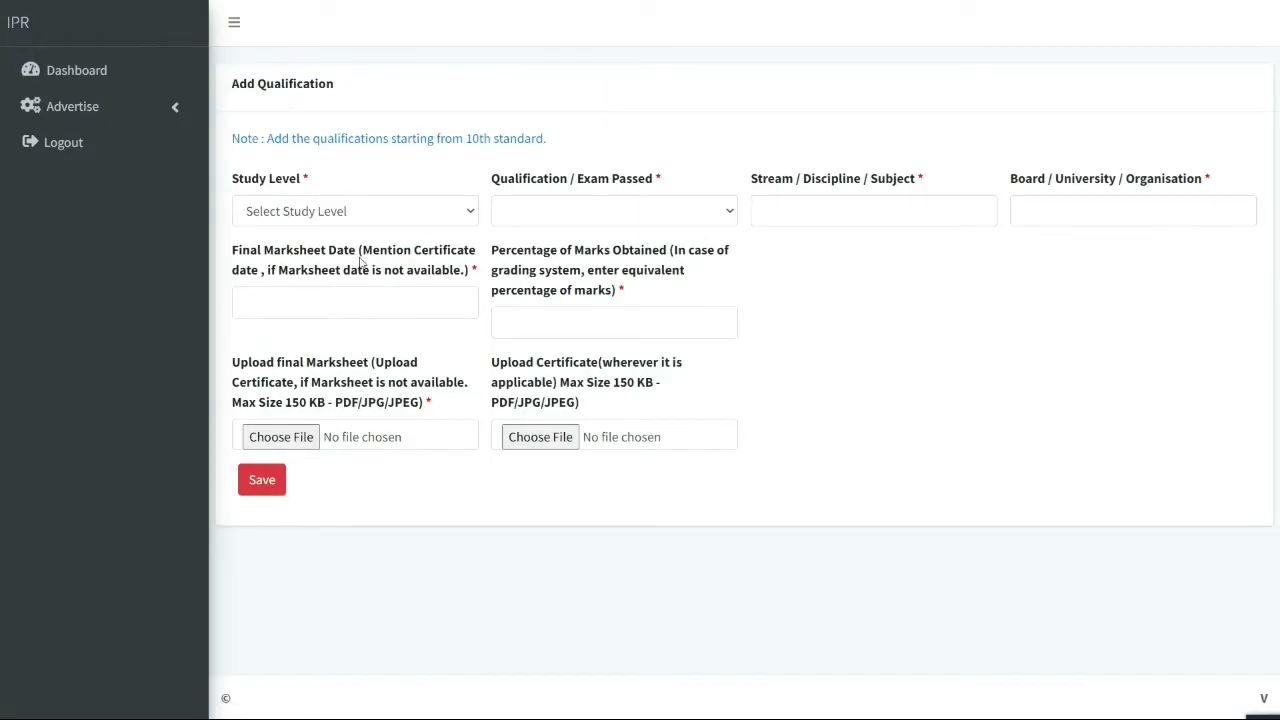
left_click(355, 212)
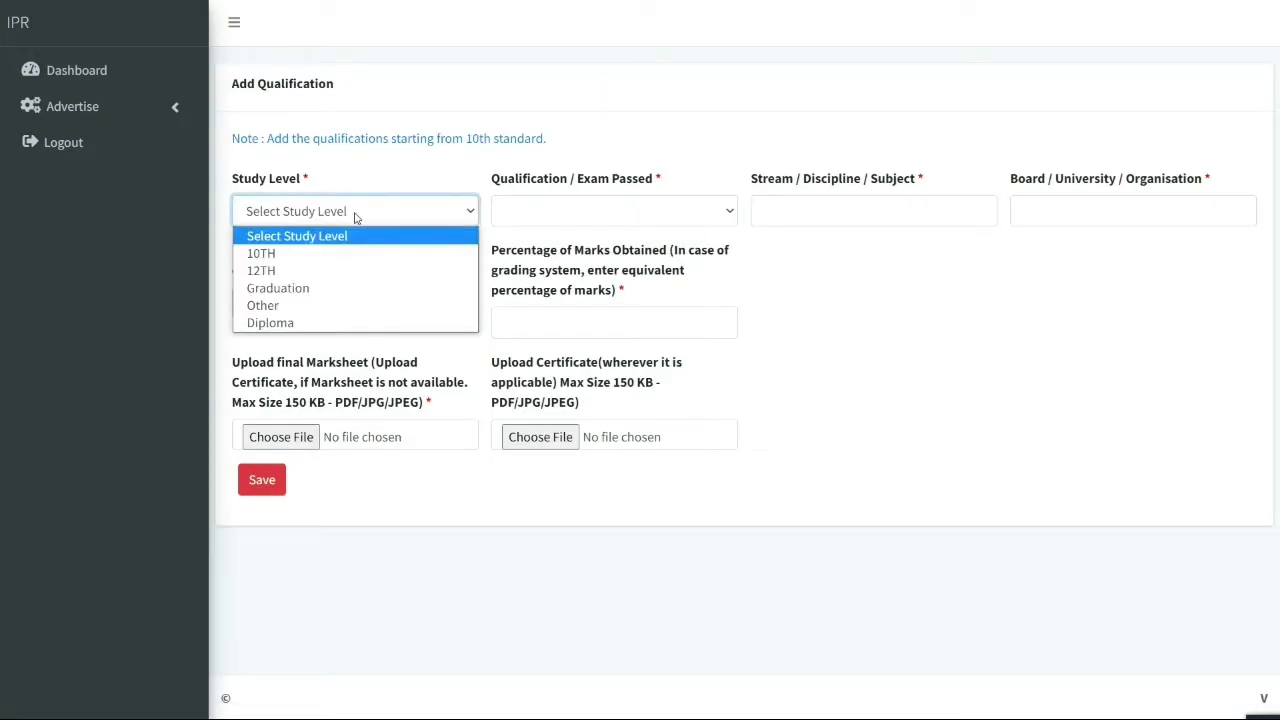
left_click(288, 320)
left_click(592, 213)
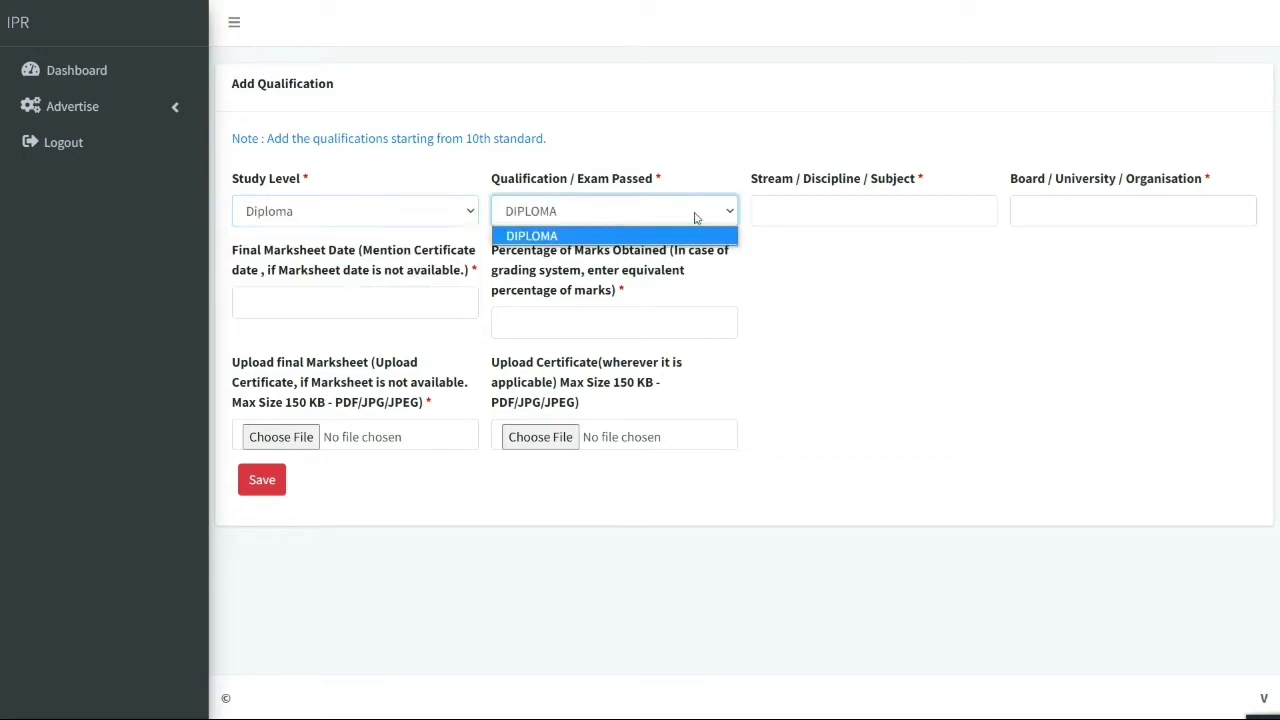
left_click(815, 218)
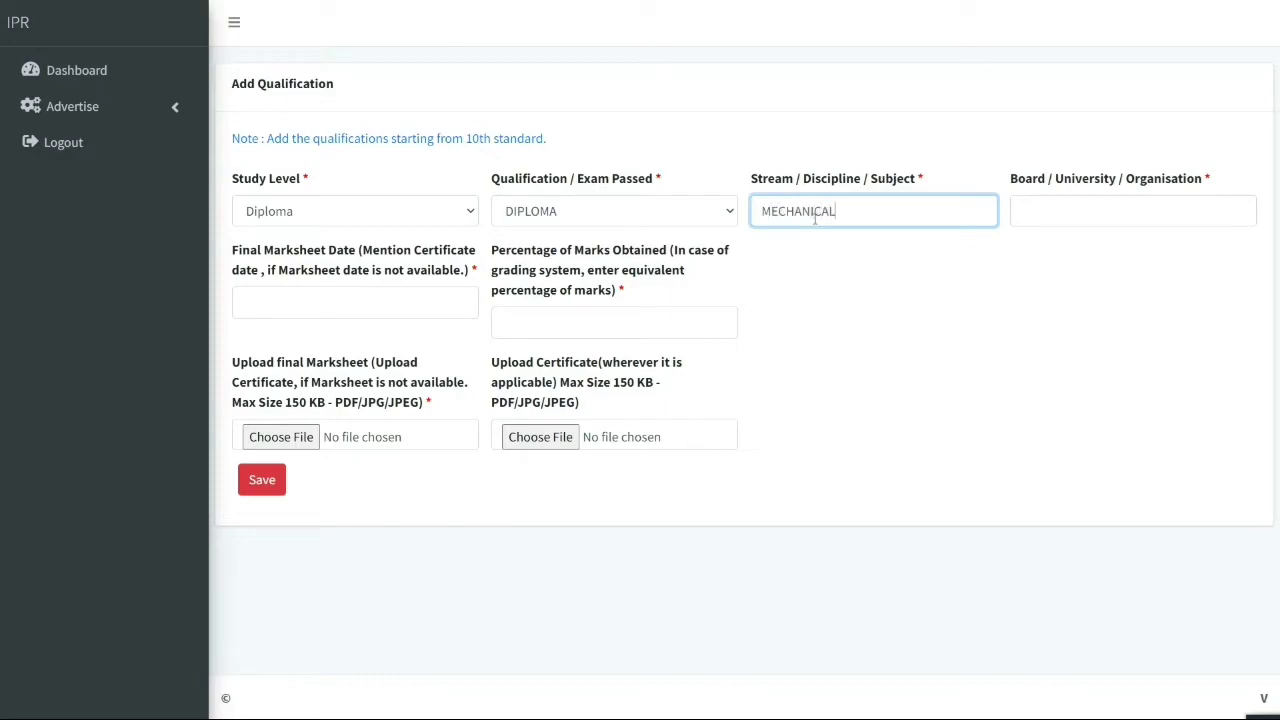
key("Tab")
type("GU")
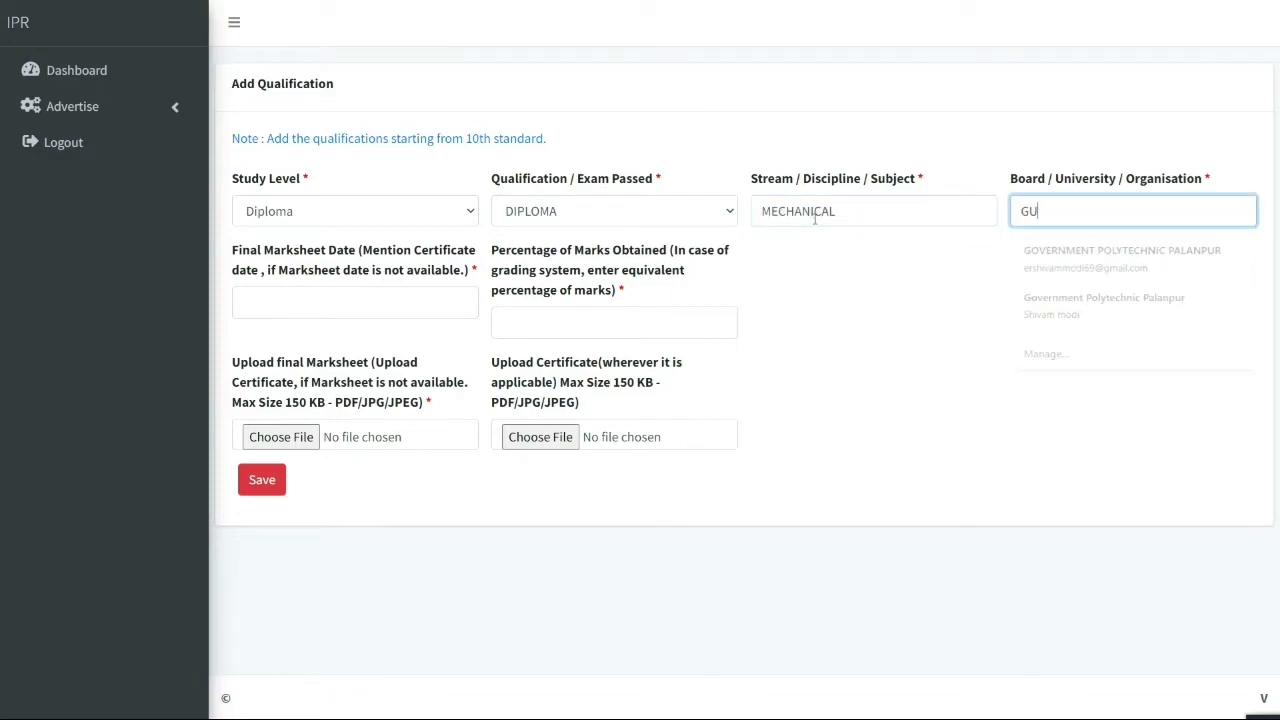
type("JARAT TECHNOLOGICAL UNIVERSITY")
key("Tab")
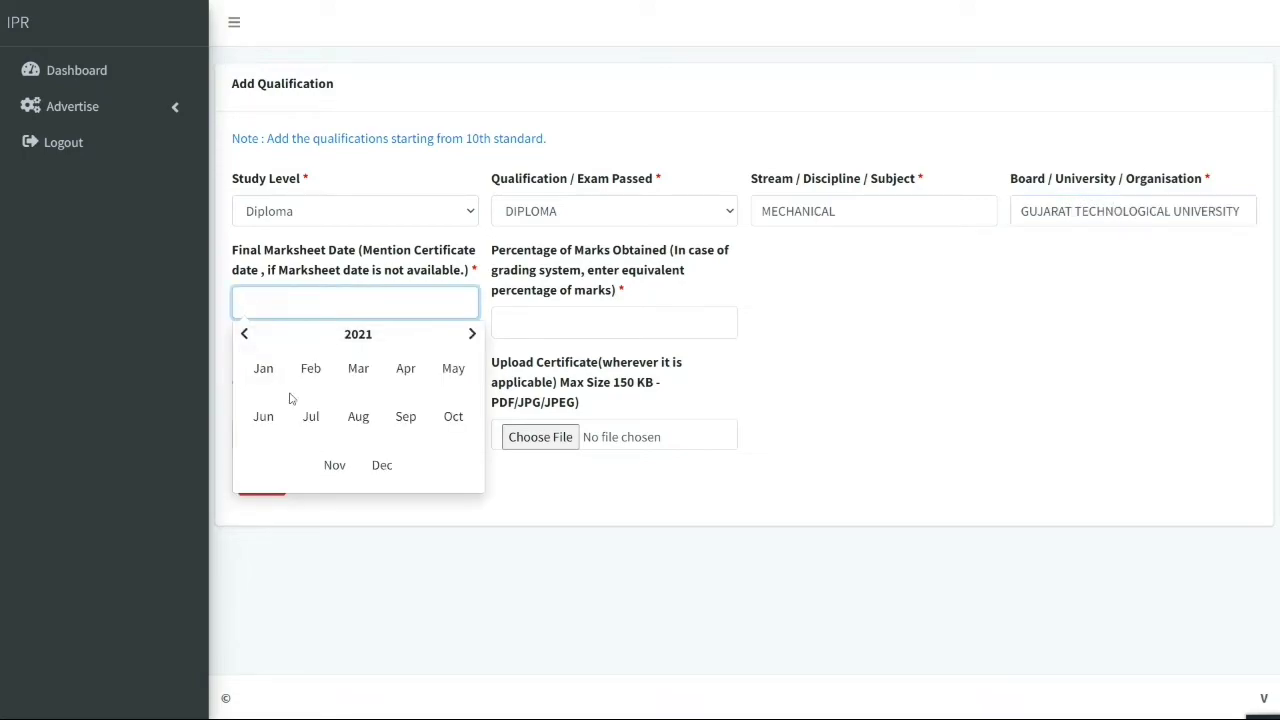
Set marksheet date 07-07-2021 and 7.34 percent, attach GTU Provisional Certy.jpeg, and save the Diploma
left_click(311, 416)
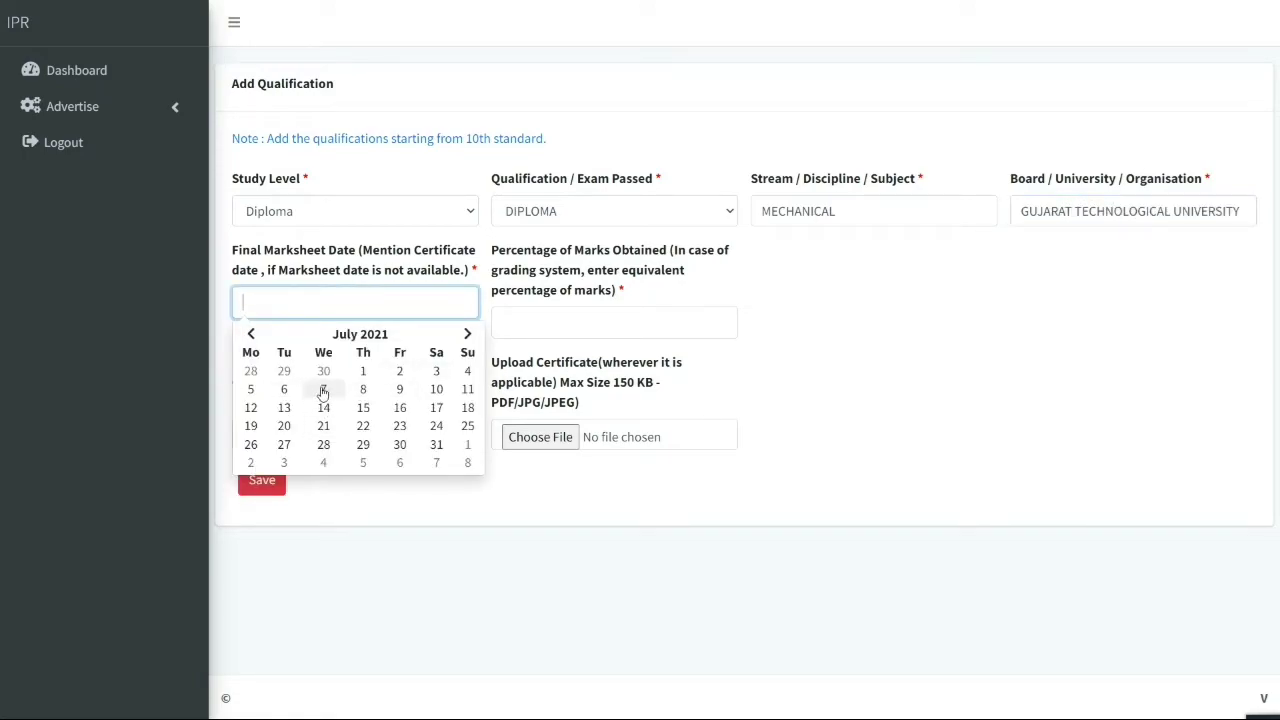
left_click(323, 391)
left_click(534, 322)
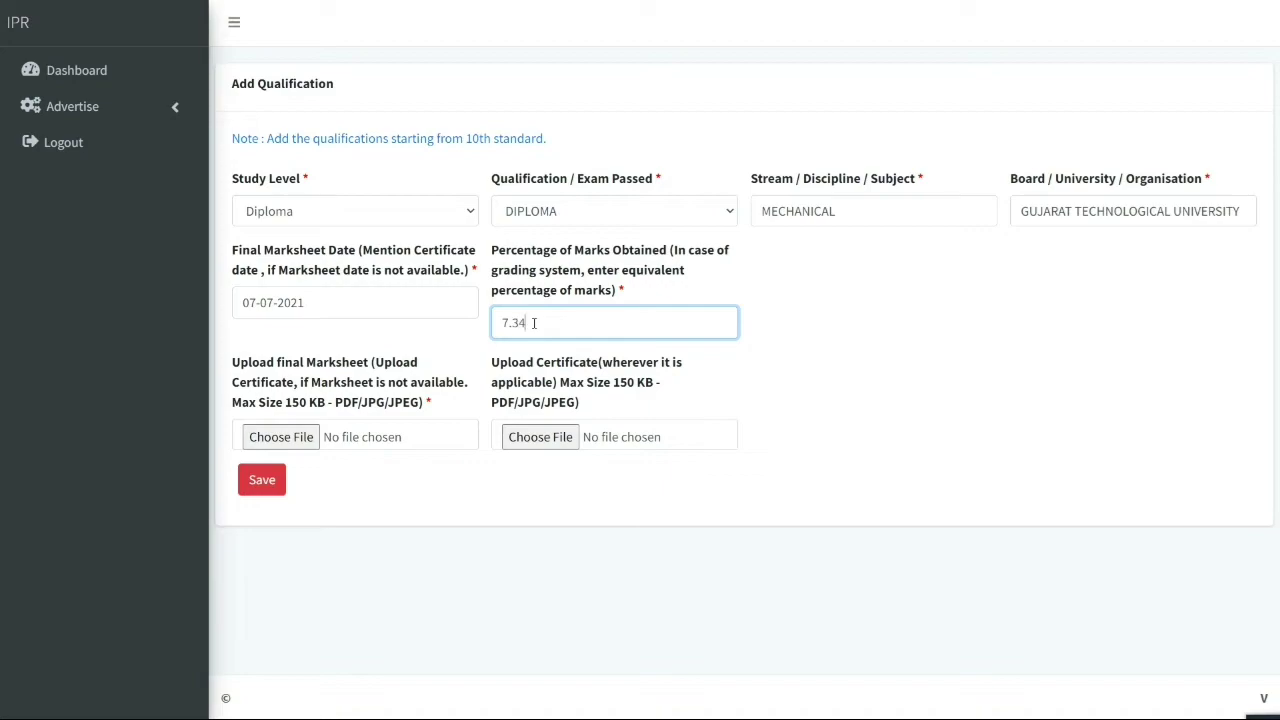
left_click(272, 438)
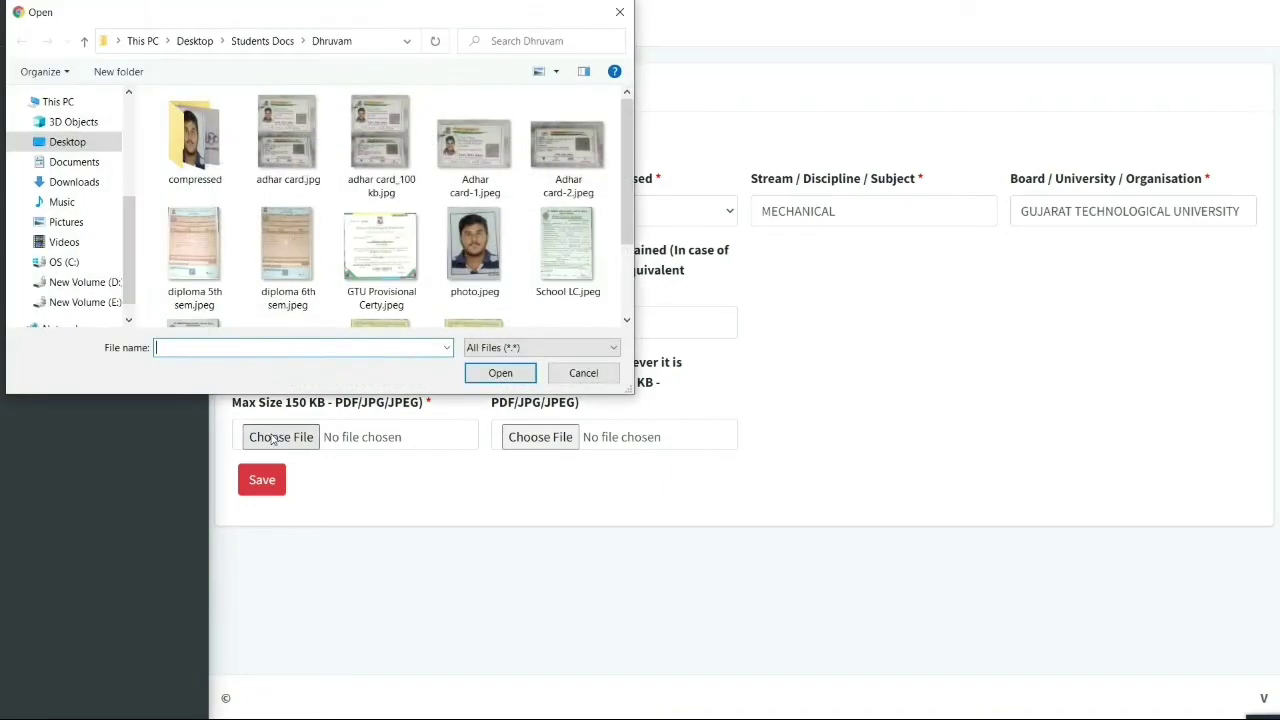
double_click(386, 262)
left_click(262, 482)
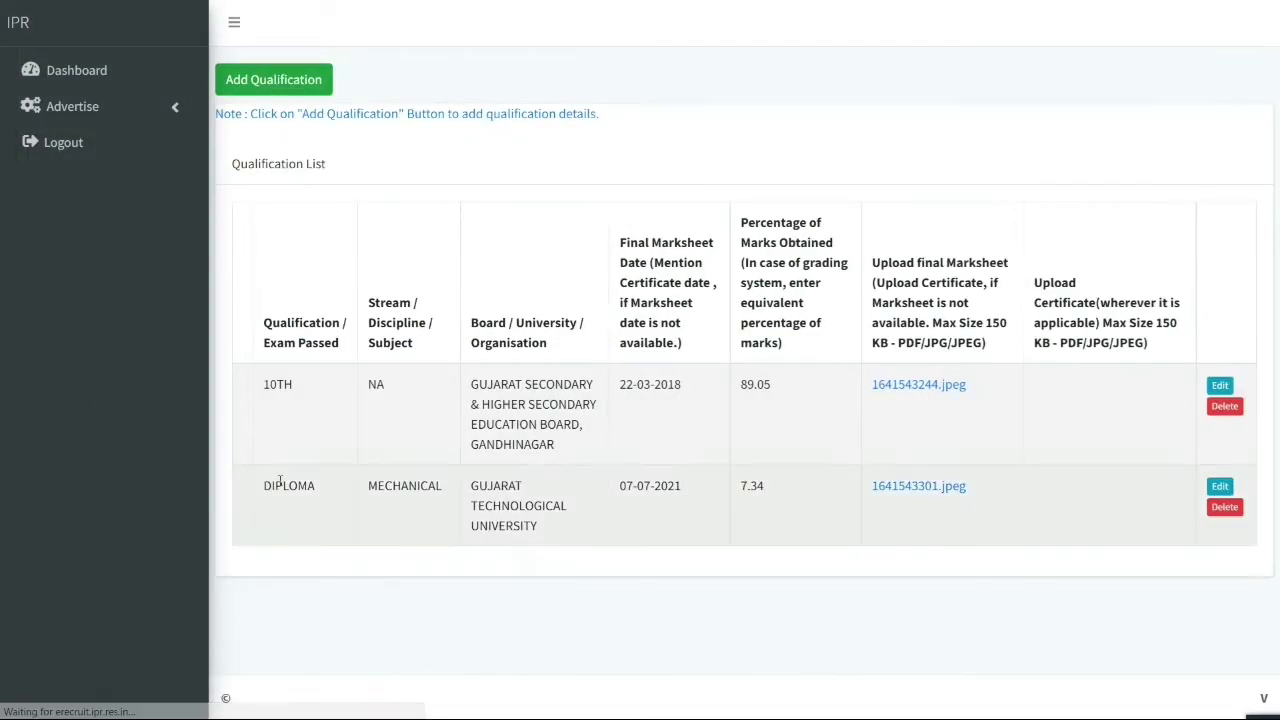
Go to the application's empty Upload File List through the side navigation
left_click(268, 82)
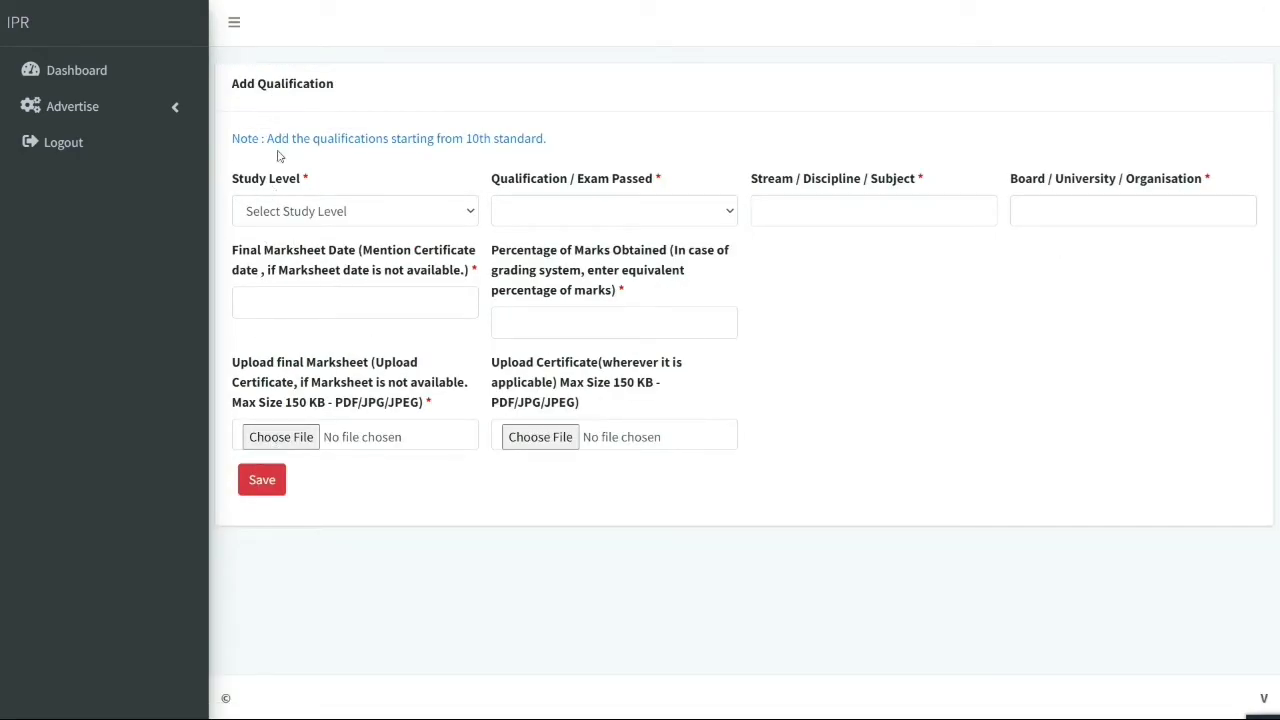
left_click(234, 22)
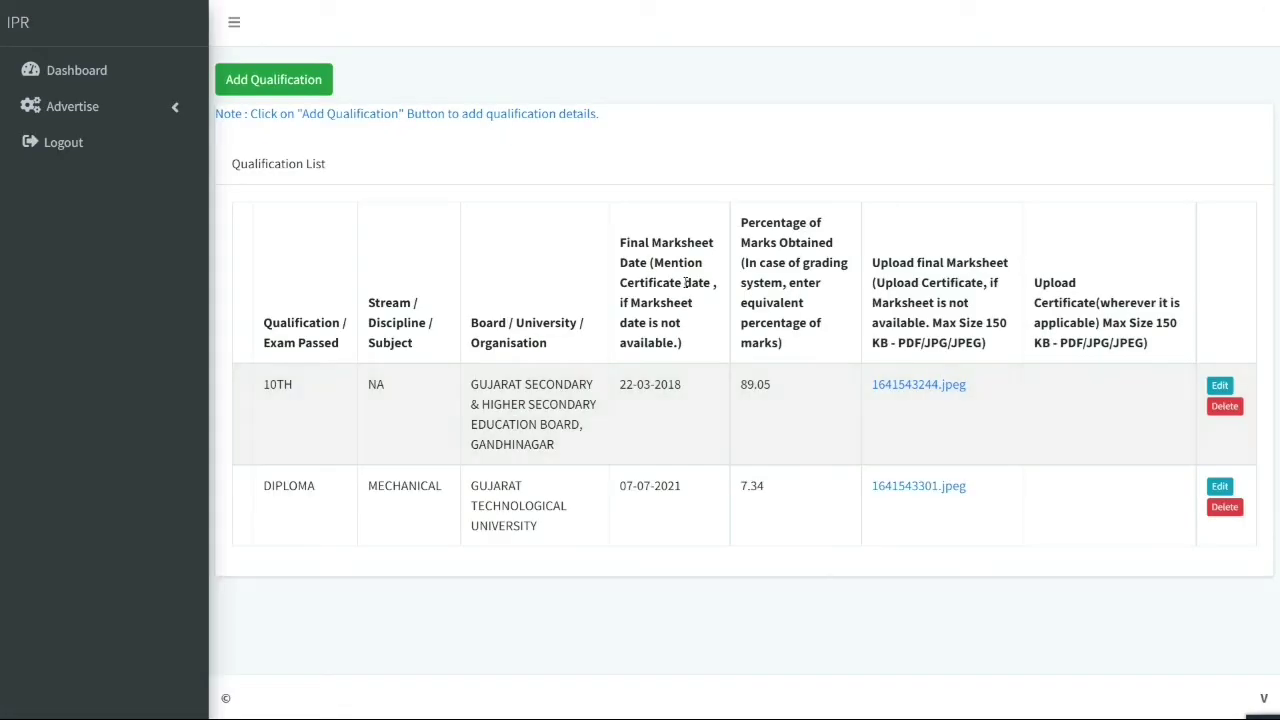
left_click(137, 107)
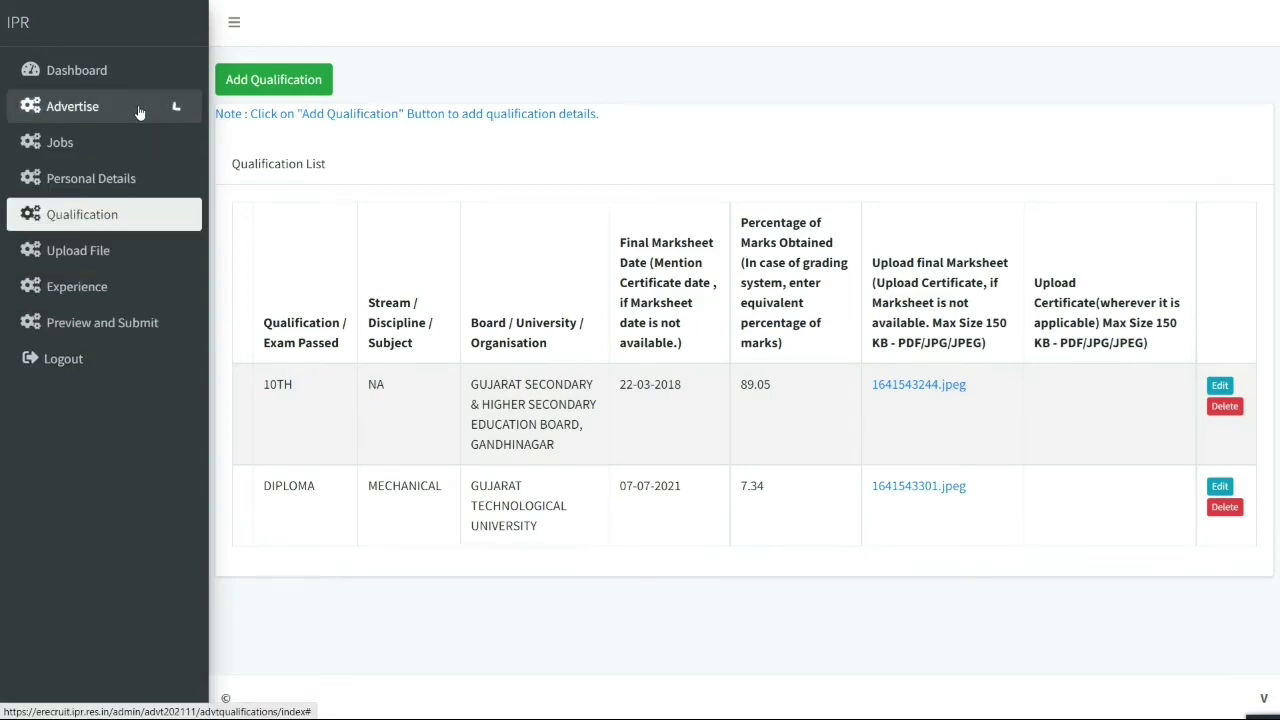
left_click(100, 250)
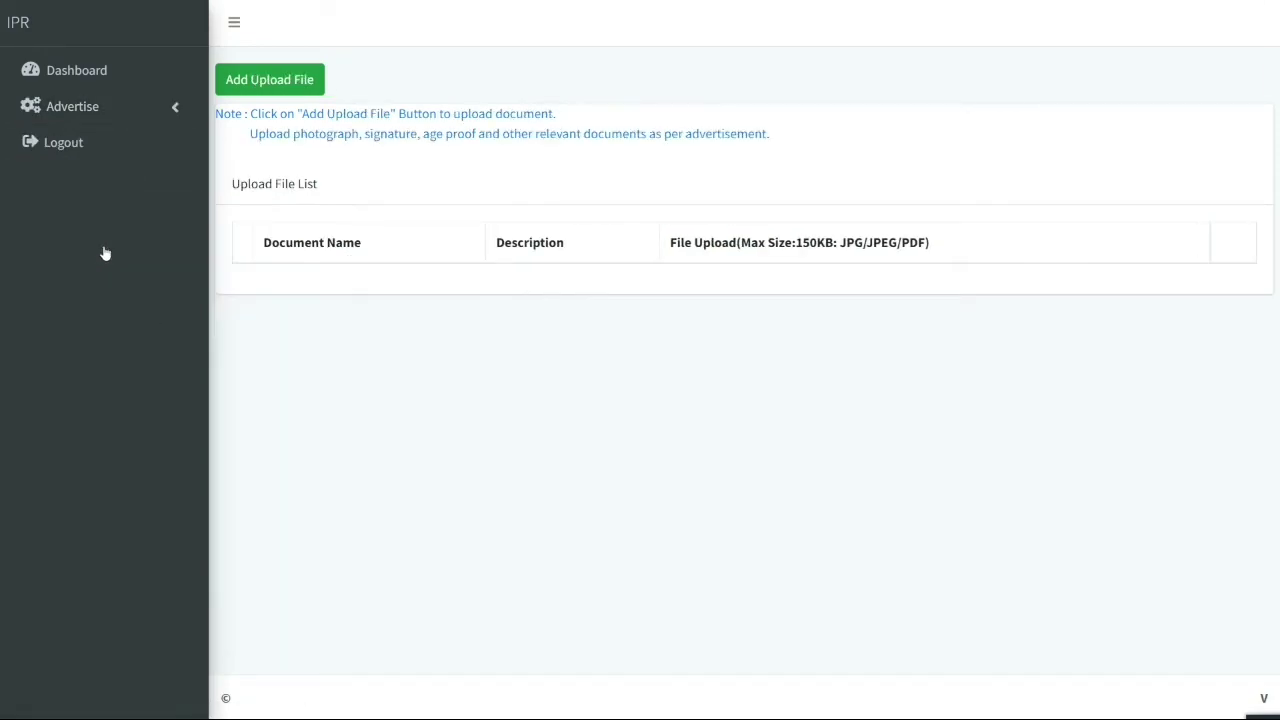
Upload photo-compressed.jpg from the compressed images folder as the Photograph document
left_click(266, 86)
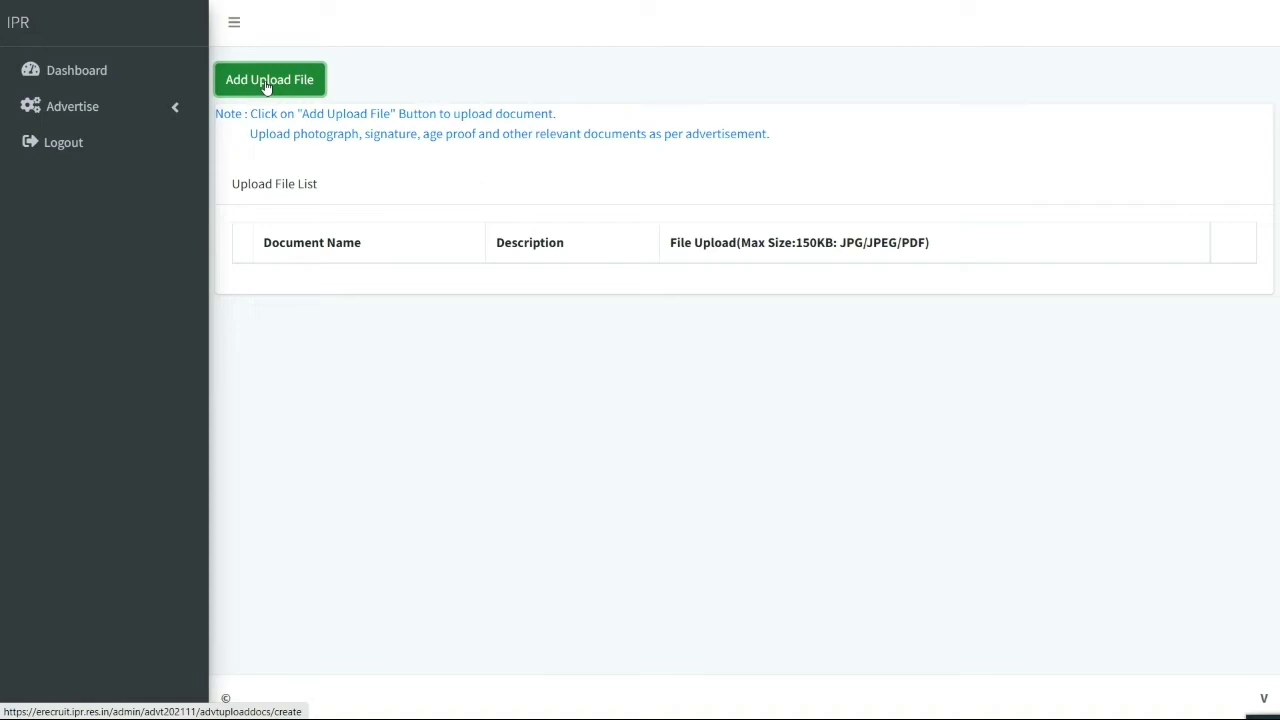
left_click(380, 251)
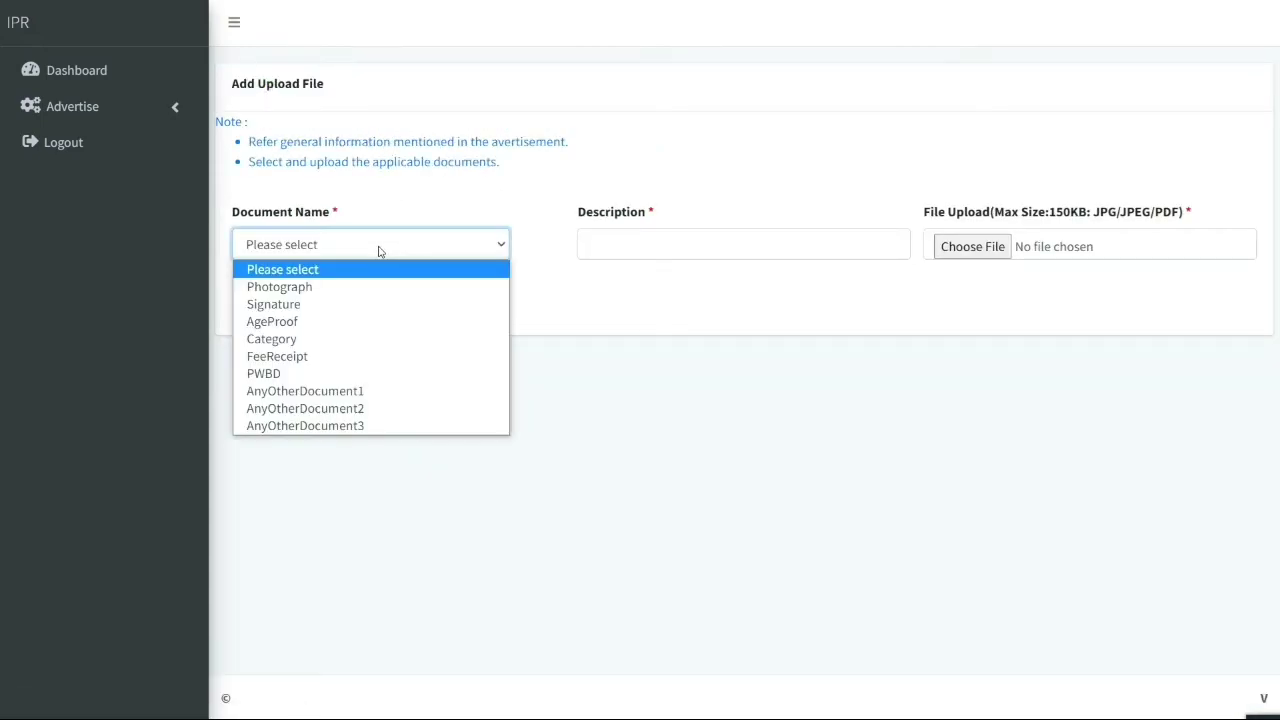
left_click(320, 287)
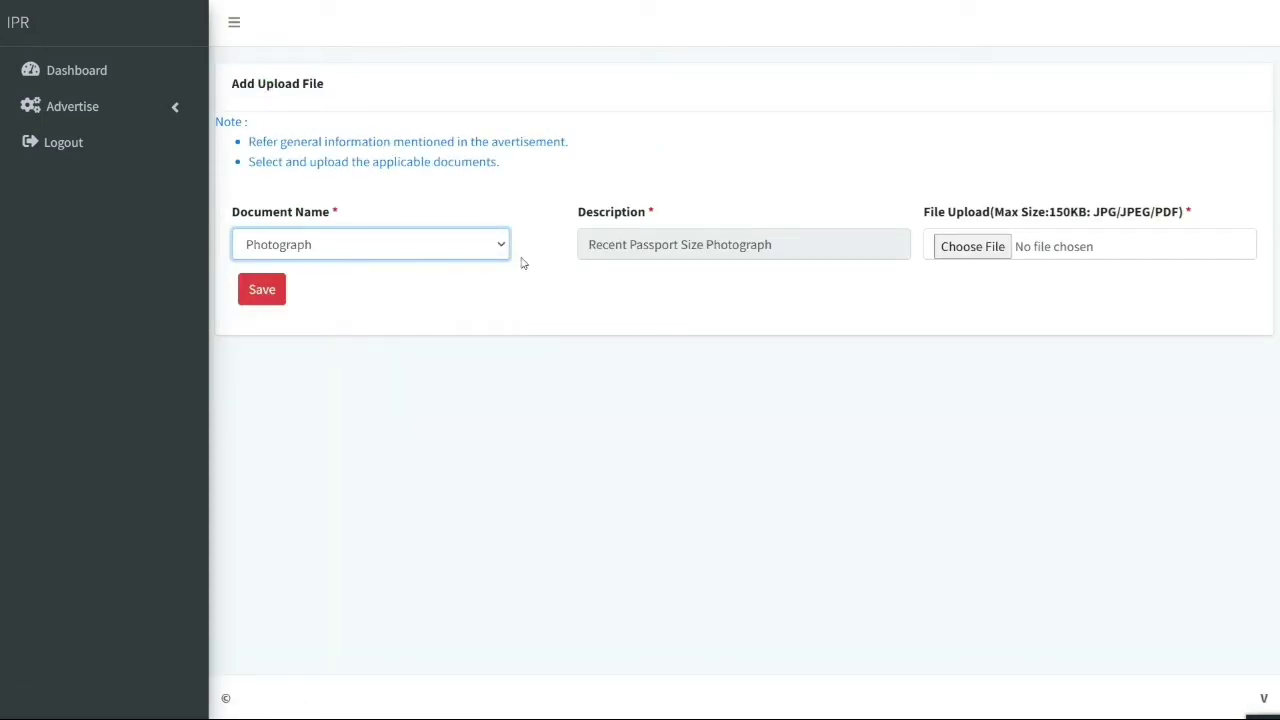
left_click(985, 246)
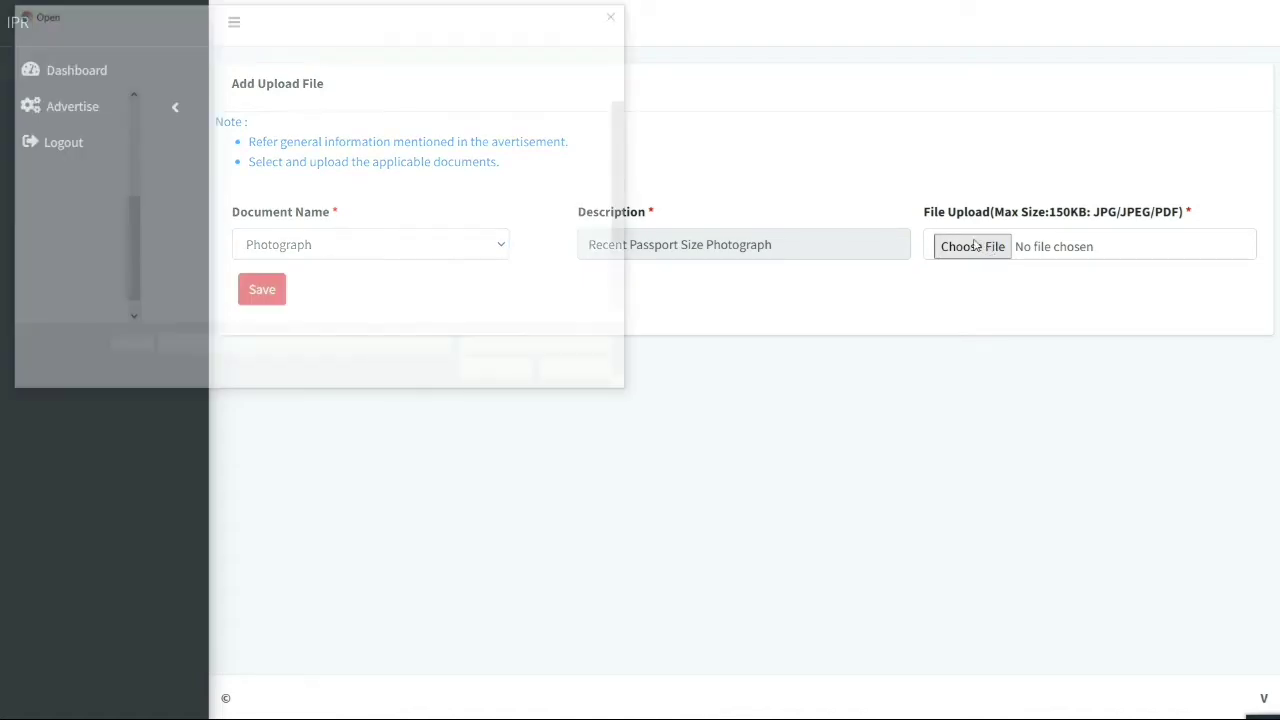
double_click(209, 147)
double_click(190, 145)
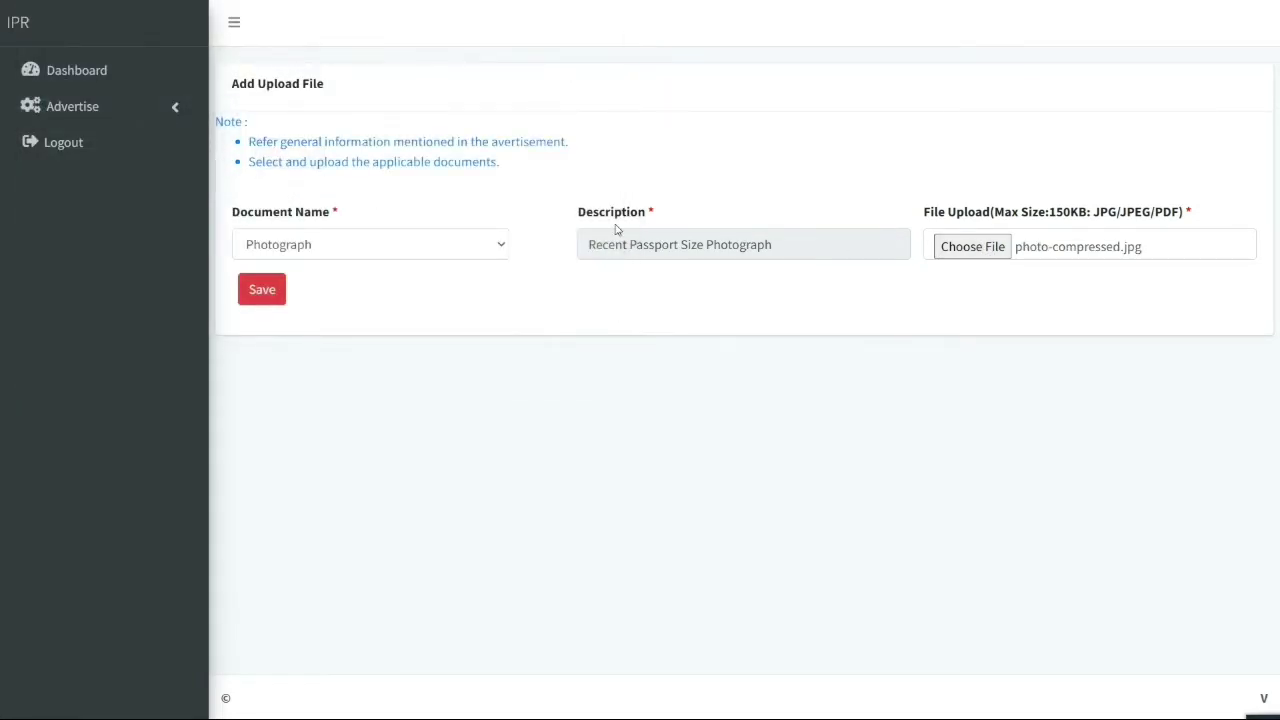
left_click(260, 290)
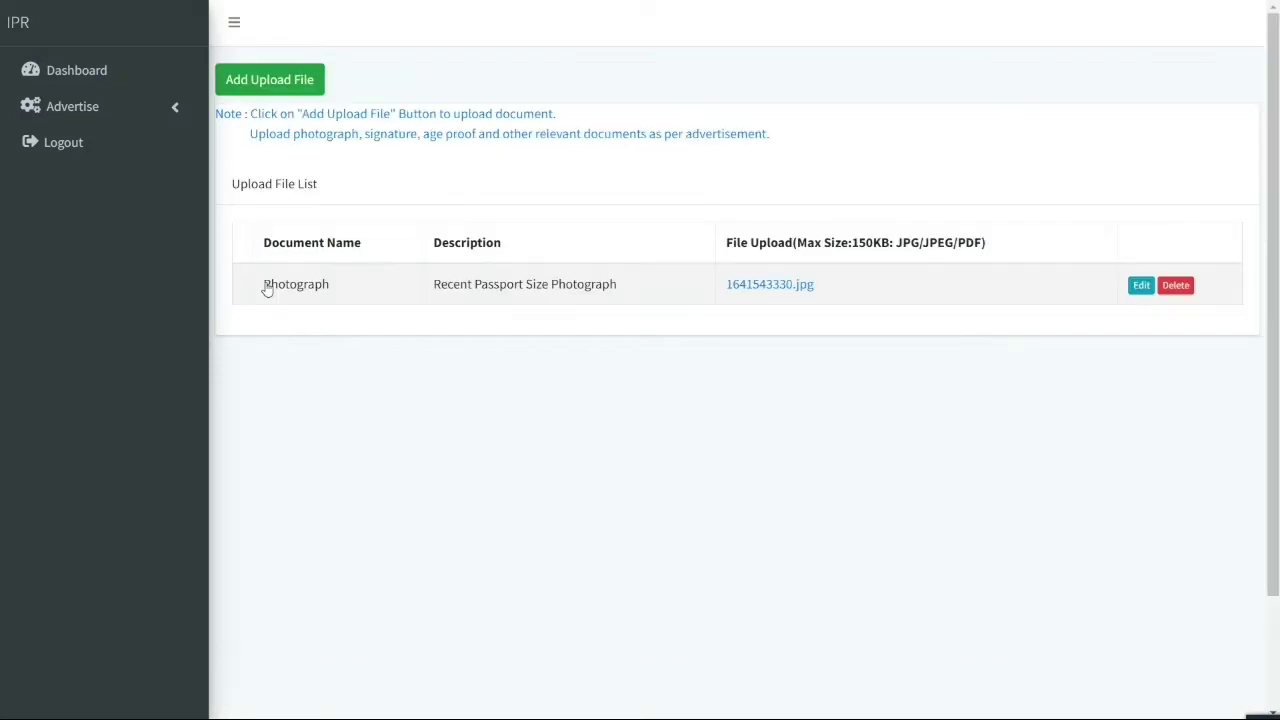
View the uploaded photograph, close its tab, and put the browser back in full screen
left_click(794, 289)
left_click(640, 39)
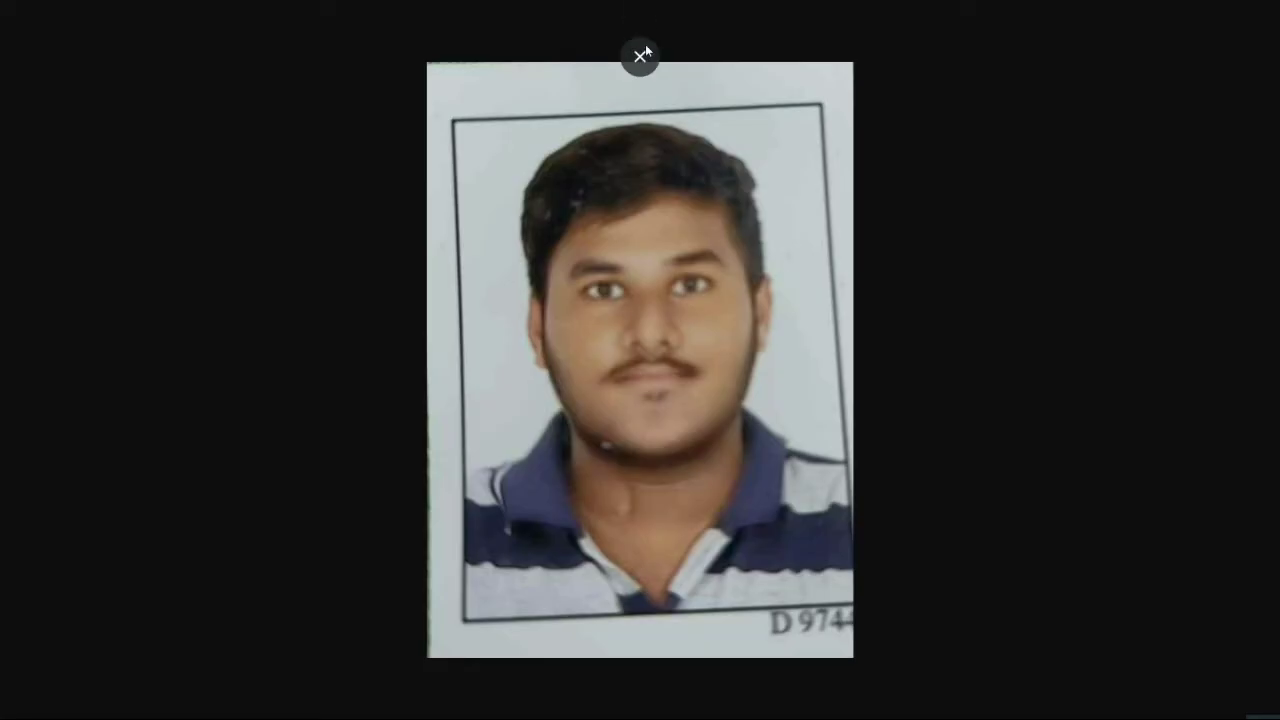
key("ctrl+shift+Tab")
left_click(813, 13)
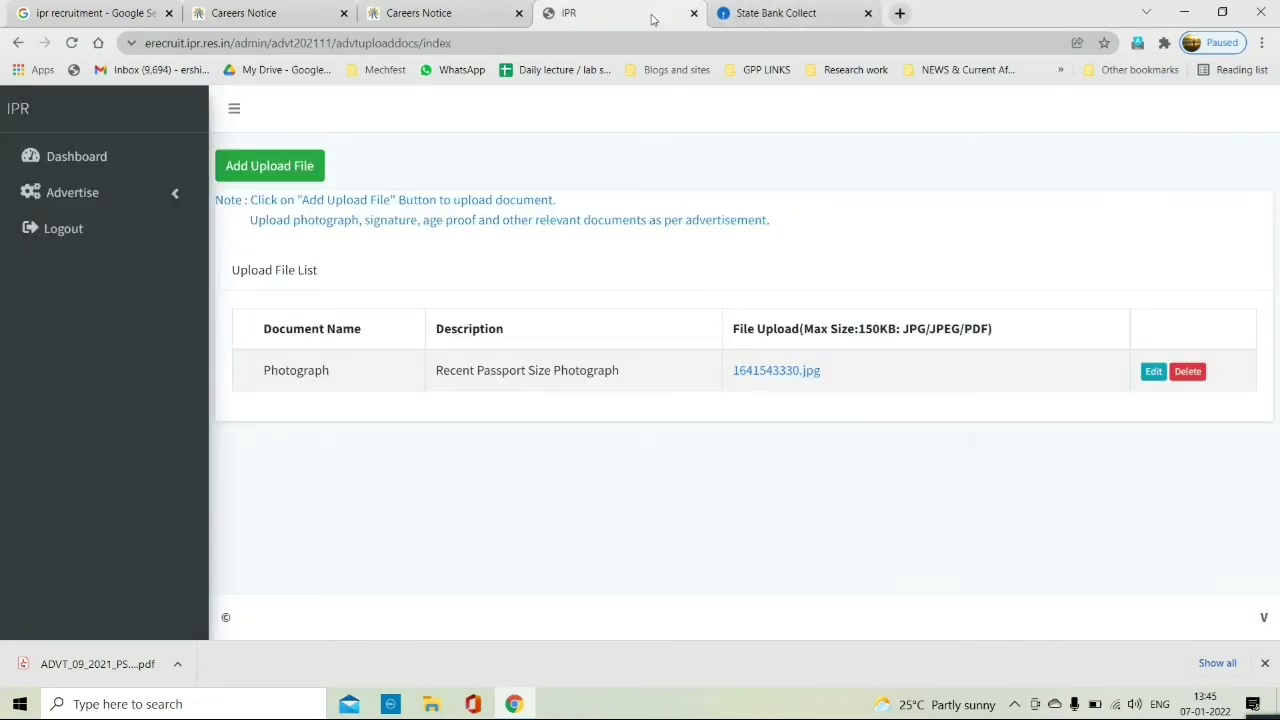
left_click(1262, 42)
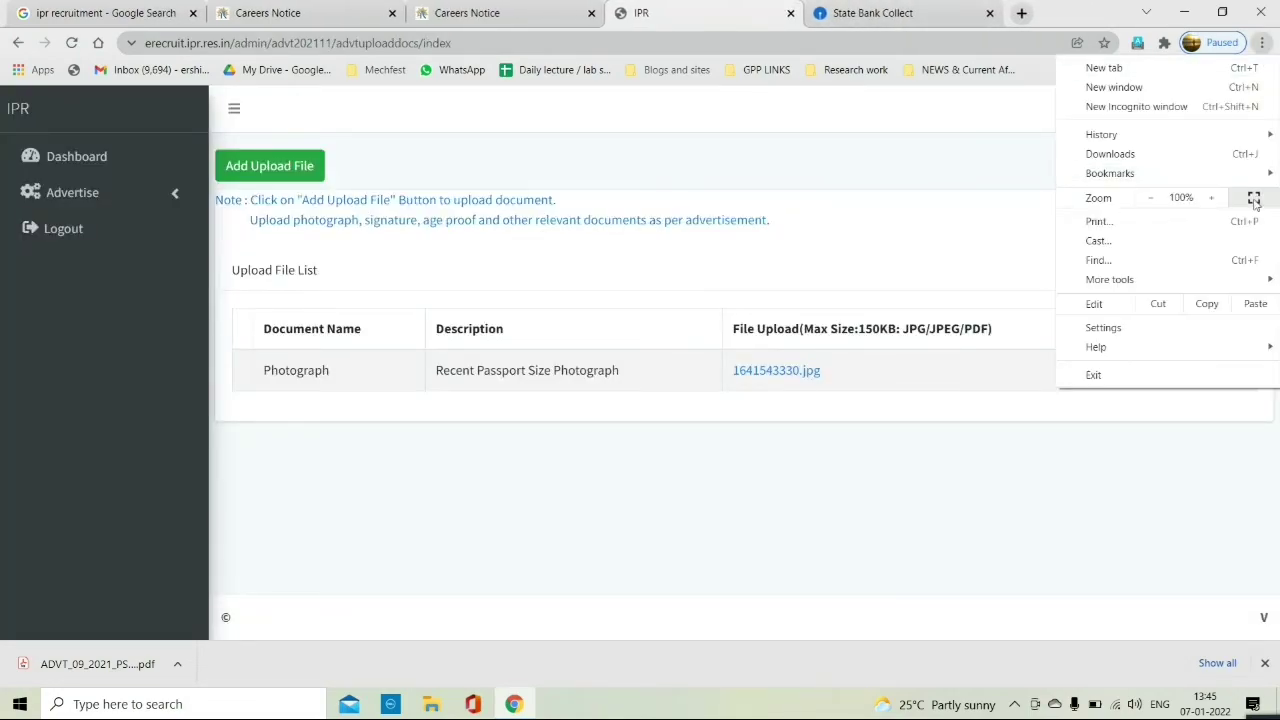
left_click(1256, 198)
Upload the compressed signature file as the Signature document
left_click(298, 79)
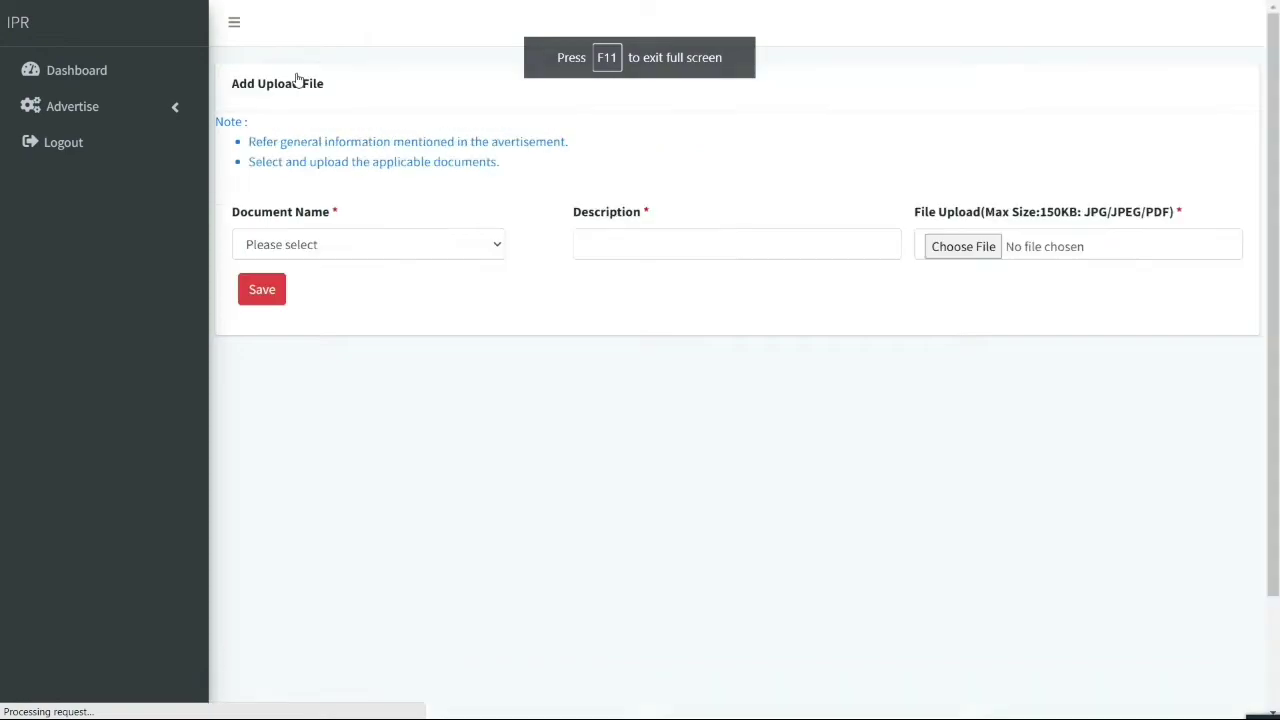
left_click(317, 245)
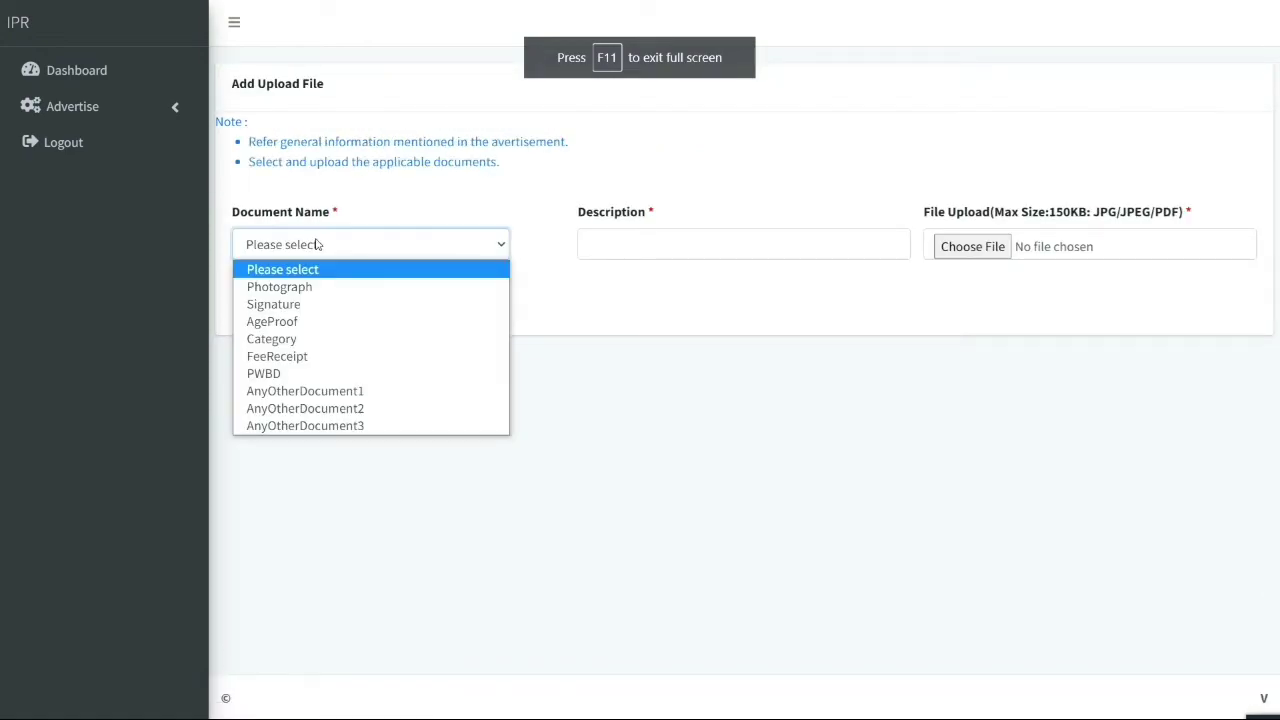
left_click(308, 301)
left_click(997, 248)
left_click(497, 371)
left_click(262, 289)
Upload School LC.jpeg as the AgeProof document
left_click(290, 82)
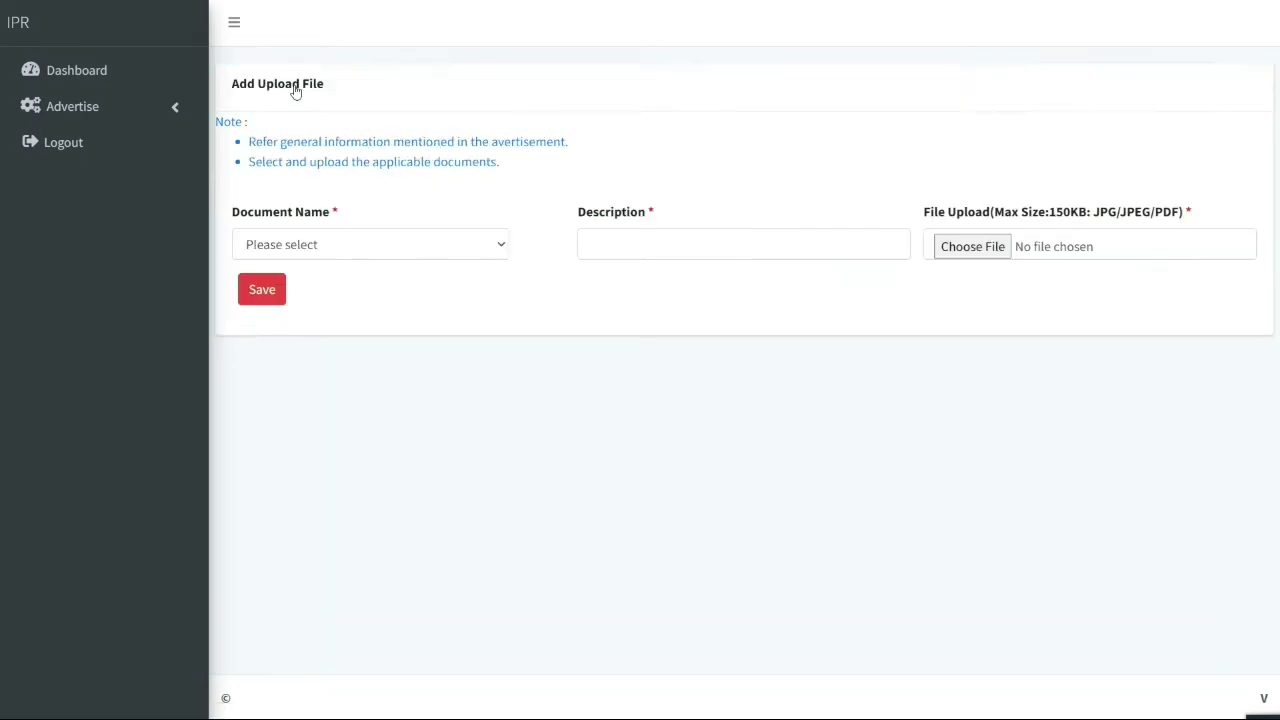
left_click(332, 250)
left_click(308, 323)
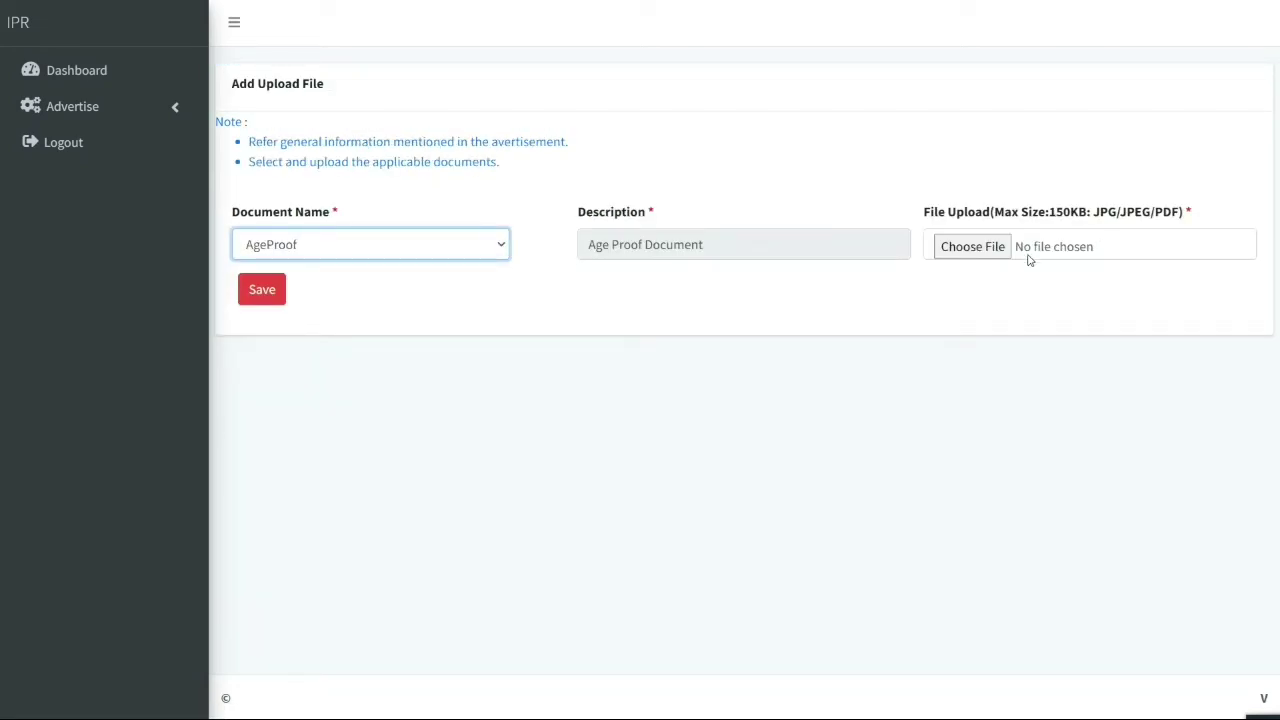
left_click(1039, 256)
left_click(389, 38)
left_click(571, 250)
left_click(497, 371)
left_click(262, 289)
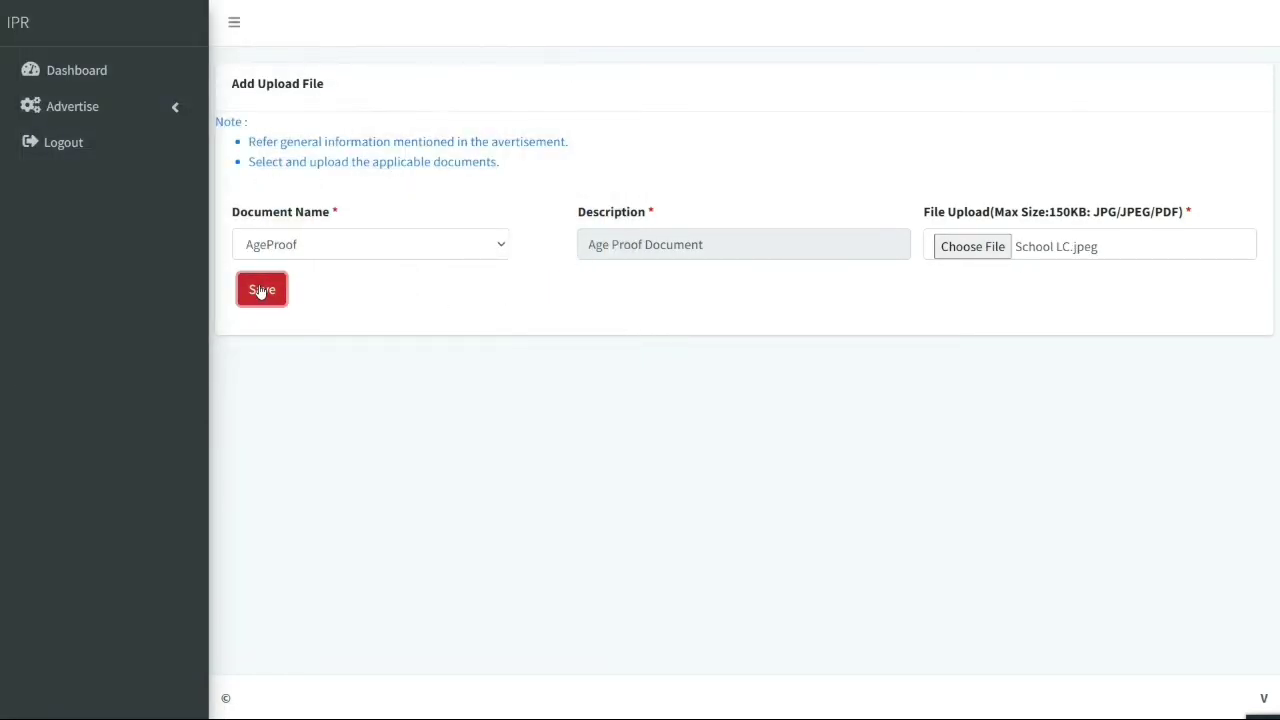
Start a FeeReceipt document described with the fee reference number
left_click(286, 88)
left_click(336, 247)
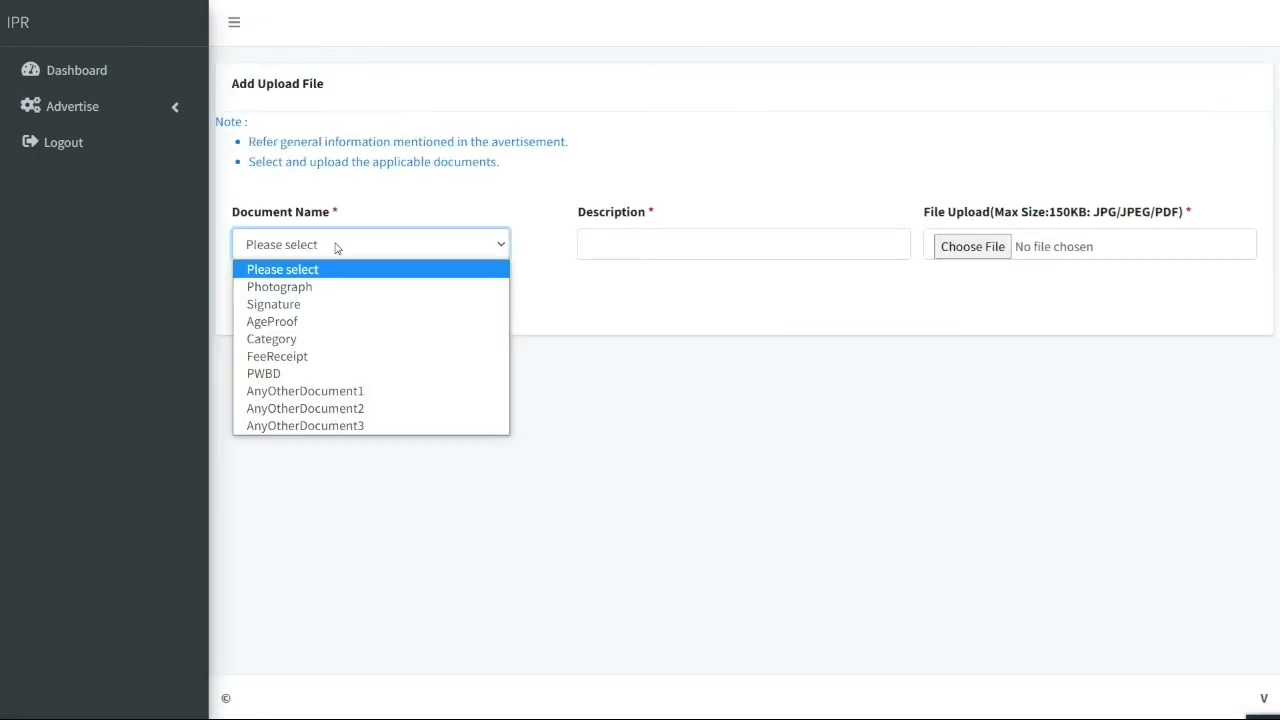
left_click(315, 356)
left_click(610, 245)
type("FEEPAYMENT")
left_click_drag(670, 246, 506, 260)
key("BackSpace")
key("F11")
left_click(1252, 198)
type("Fee reference Nu")
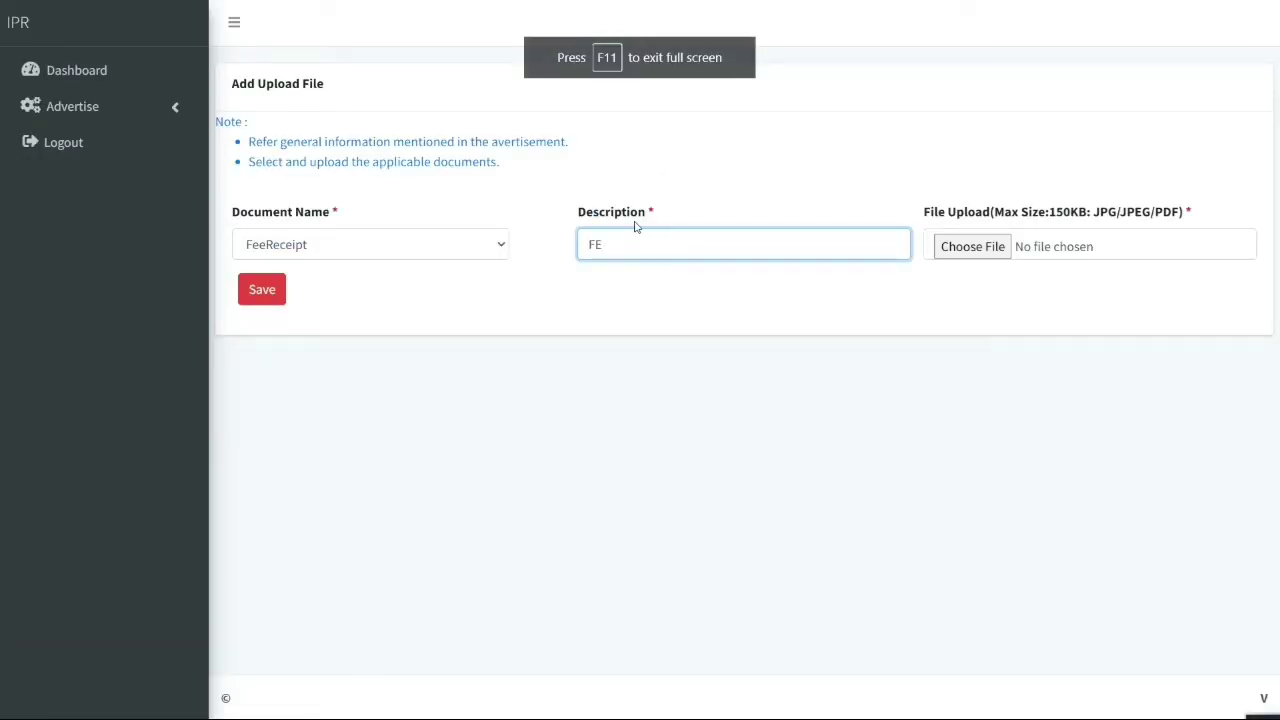
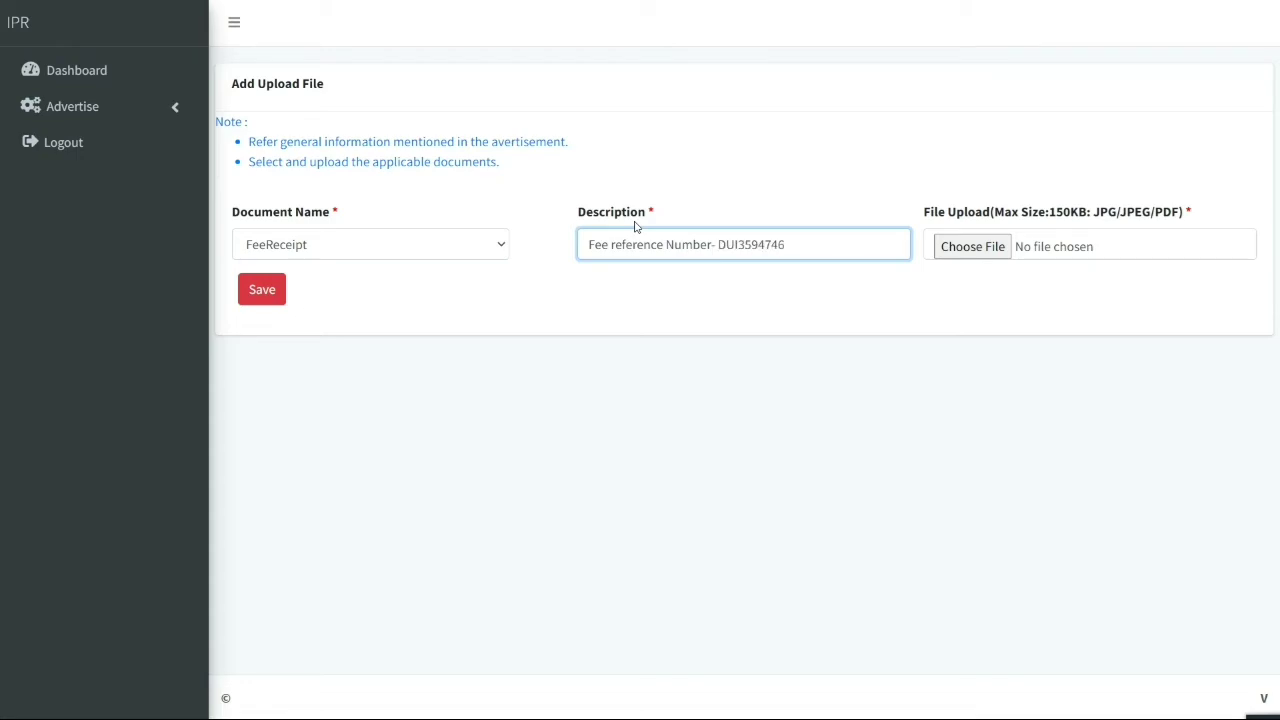
Attach the payment receipt PDF from the IPR folder and save the FeeReceipt document
left_click(940, 246)
left_click(100, 142)
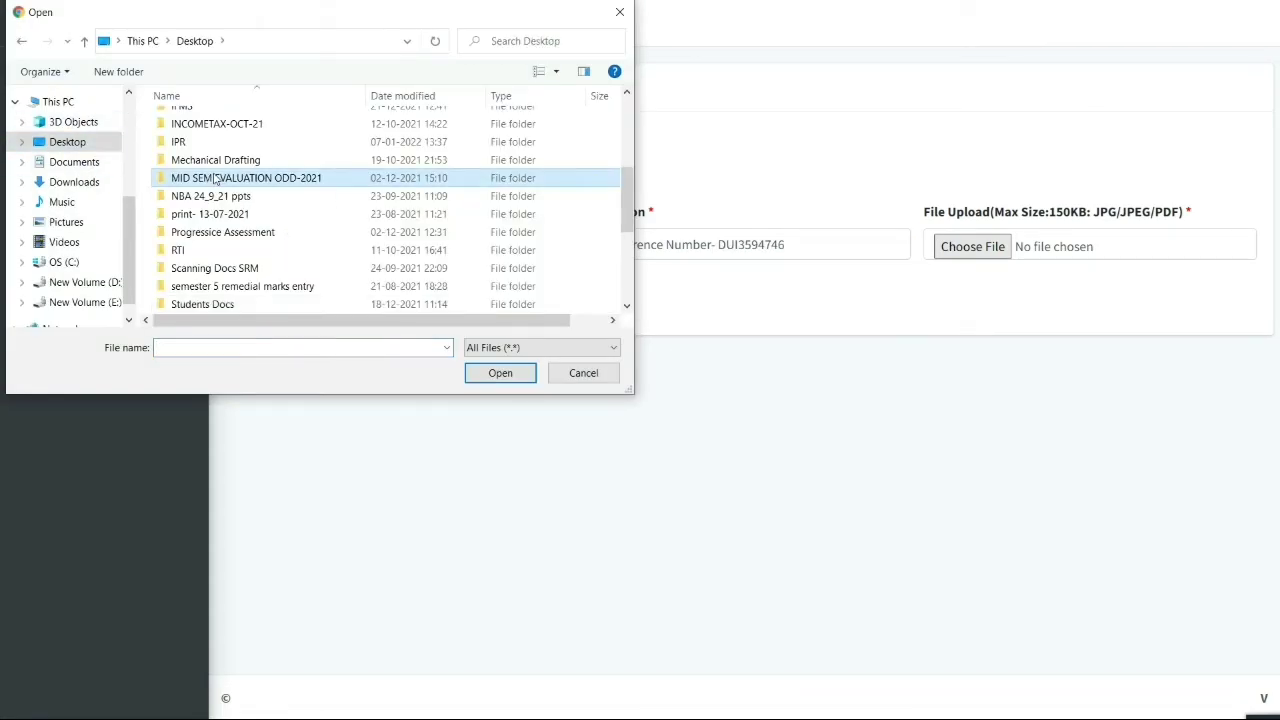
double_click(200, 140)
double_click(209, 142)
left_click(262, 304)
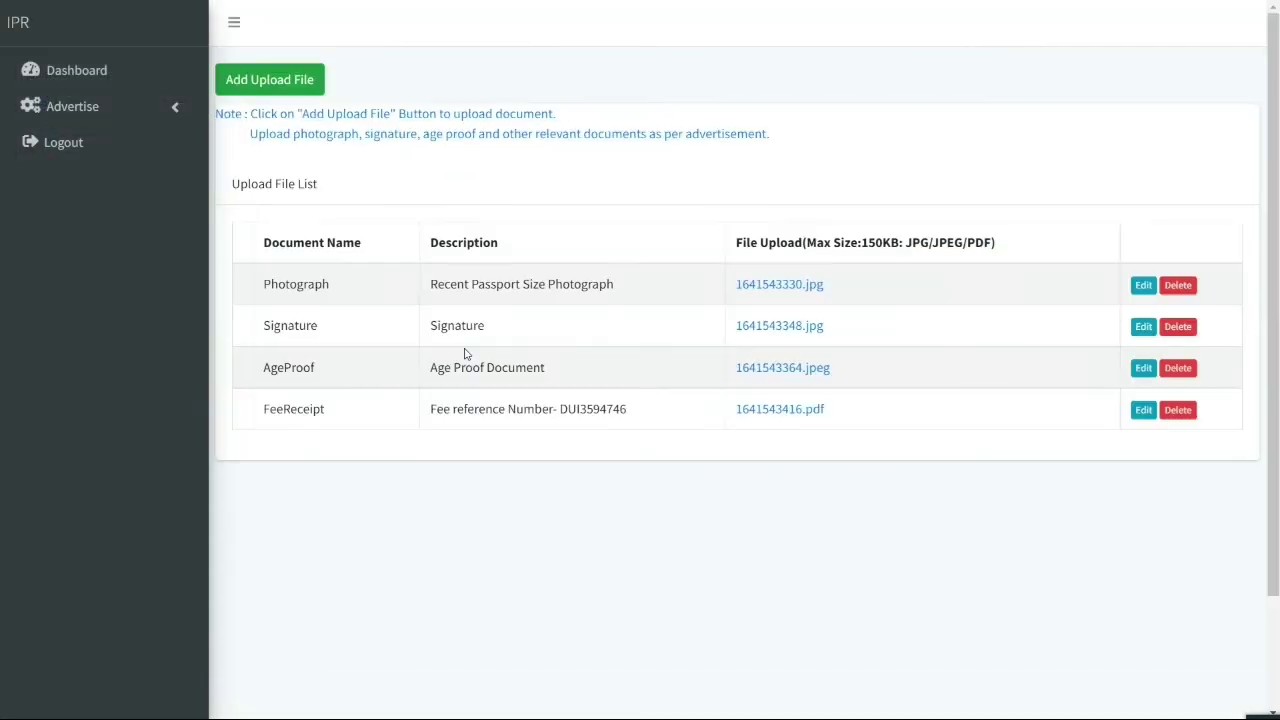
left_click(290, 88)
Leave the upload form unchanged, open a blank Add Experience form, then go to Preview and Submit
left_click(296, 246)
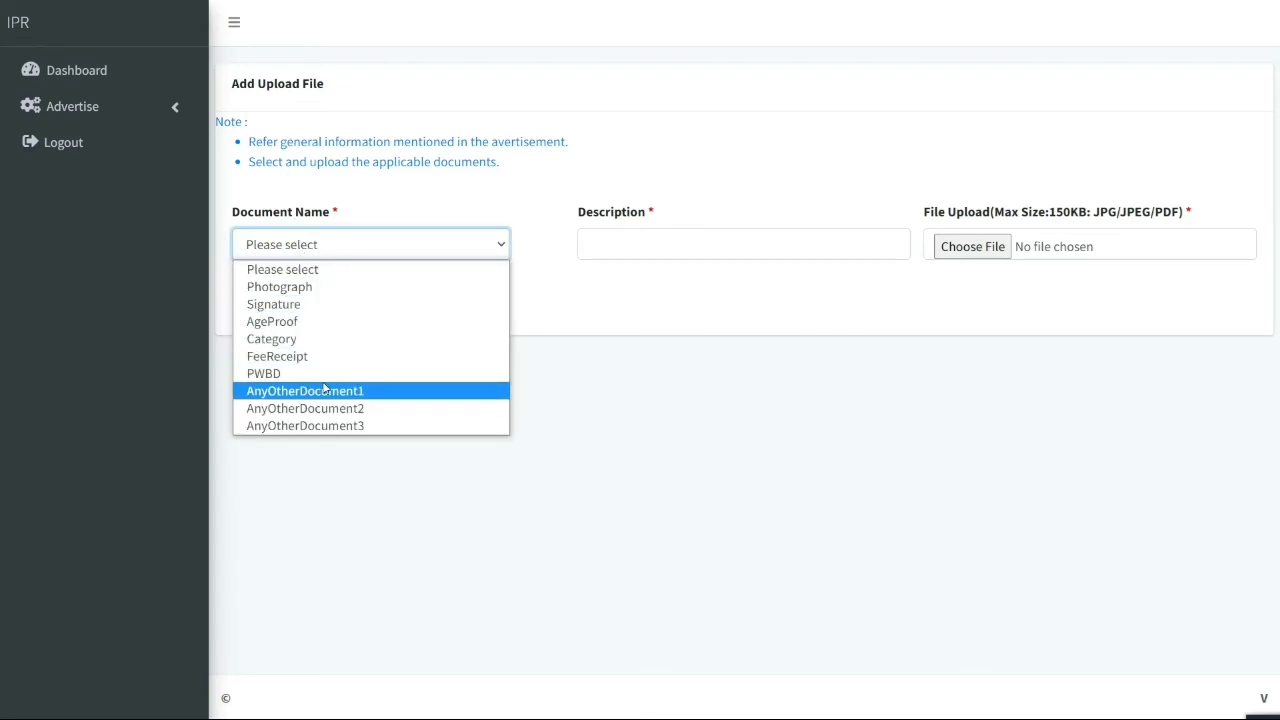
left_click(589, 386)
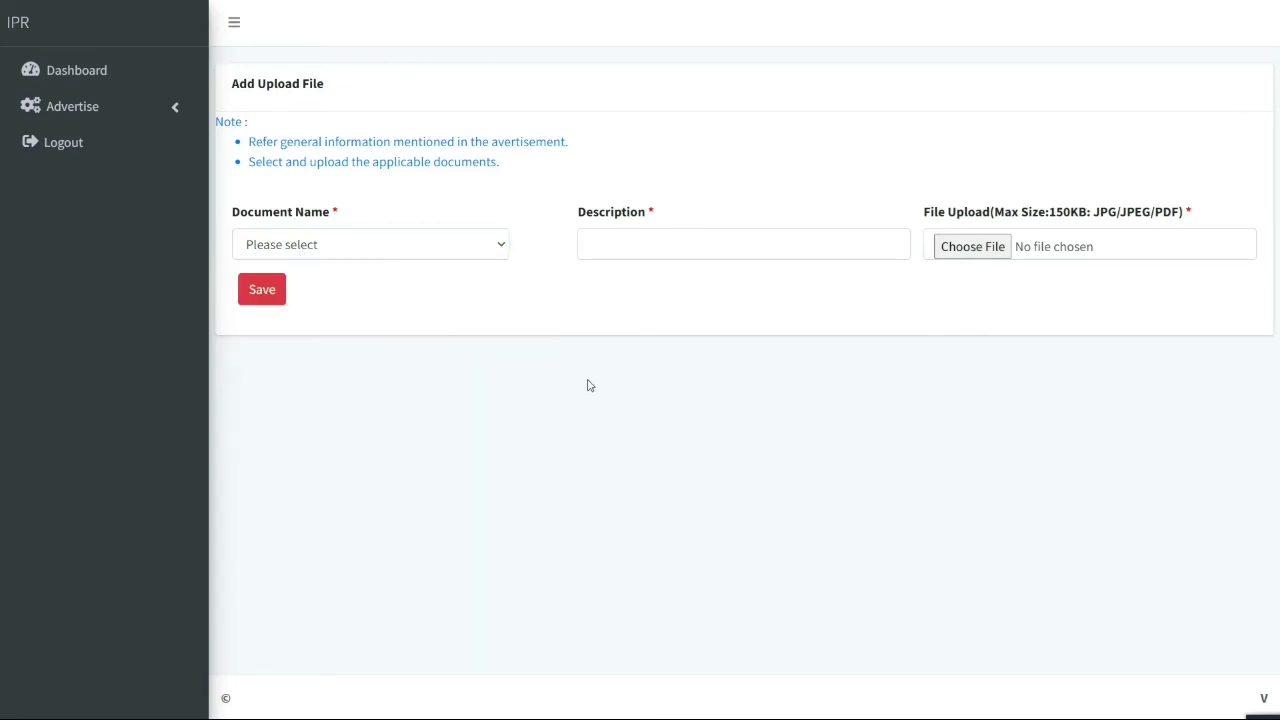
left_click(134, 120)
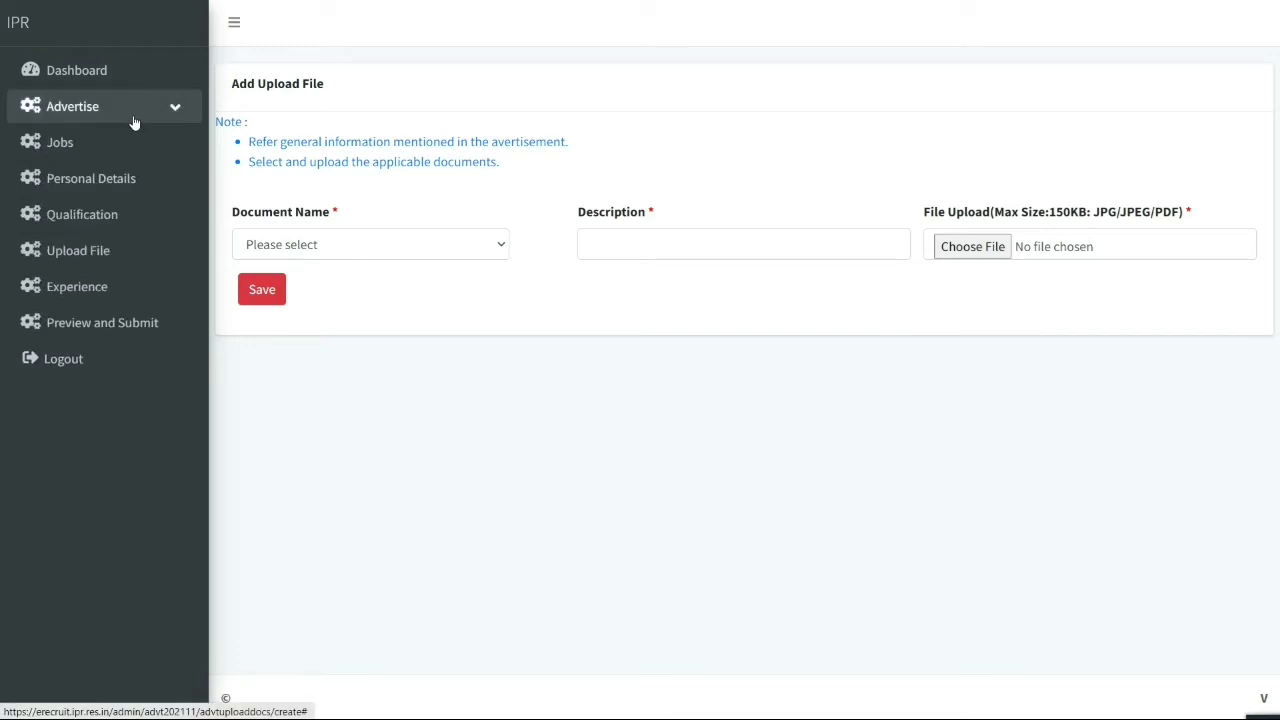
left_click(136, 286)
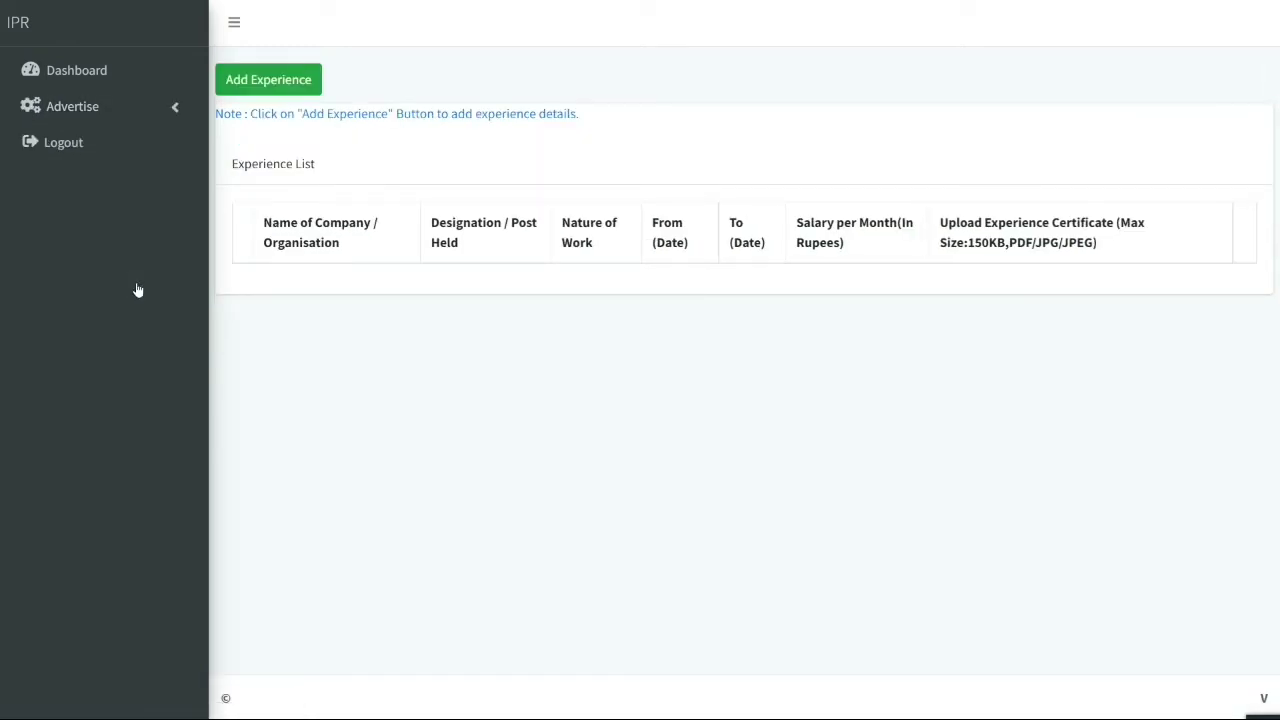
left_click(306, 80)
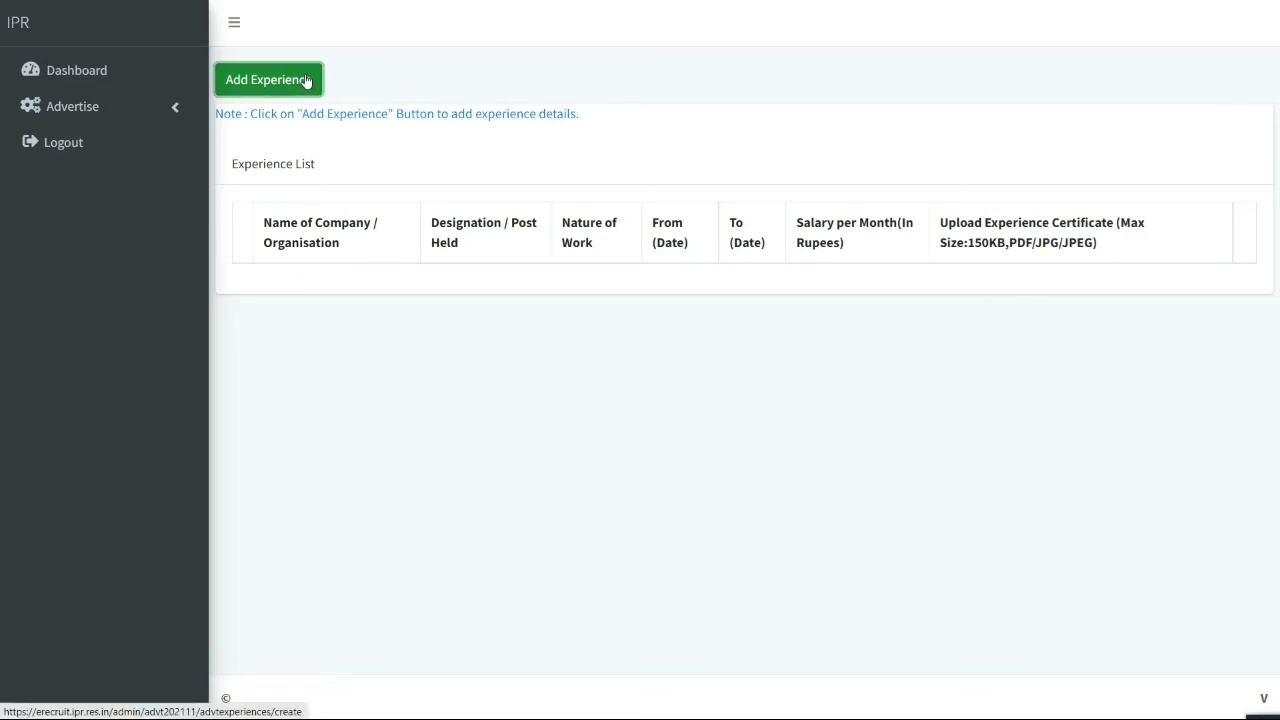
left_click(327, 170)
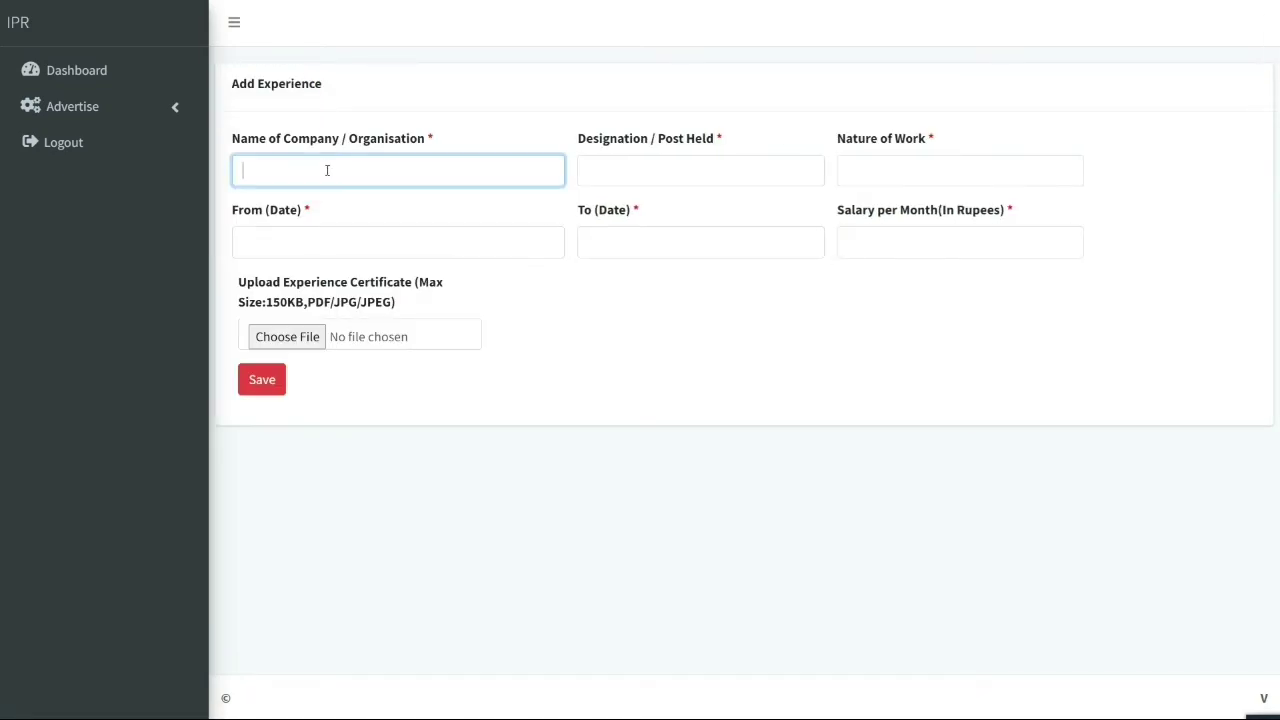
left_click(75, 107)
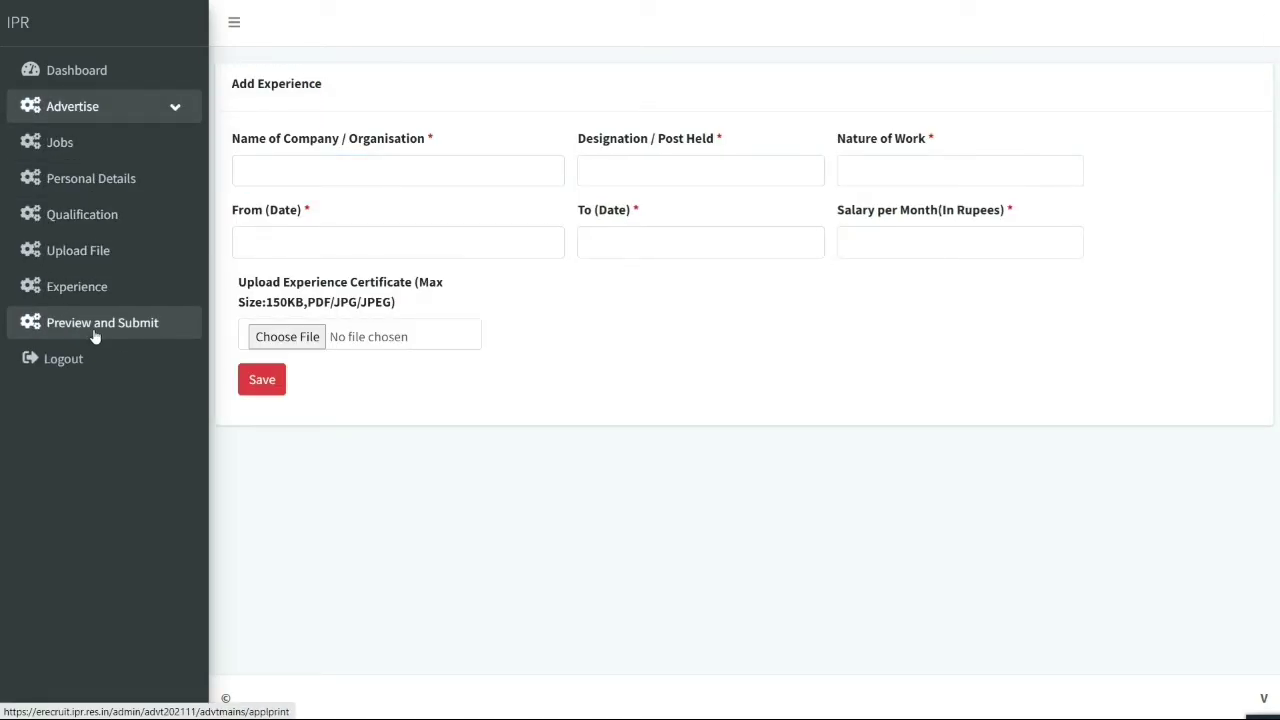
left_click(95, 335)
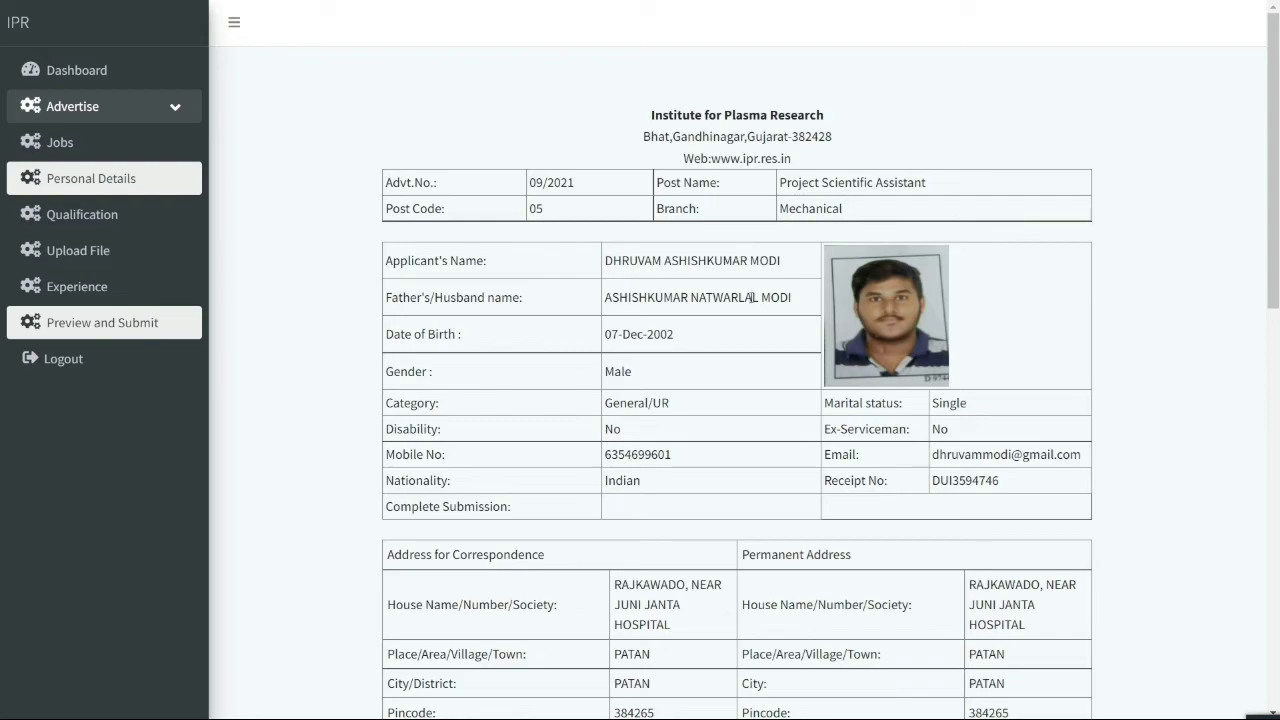
Scroll through the full application preview to the bottom and click Complete Submission
scroll(751, 297, "down", 1)
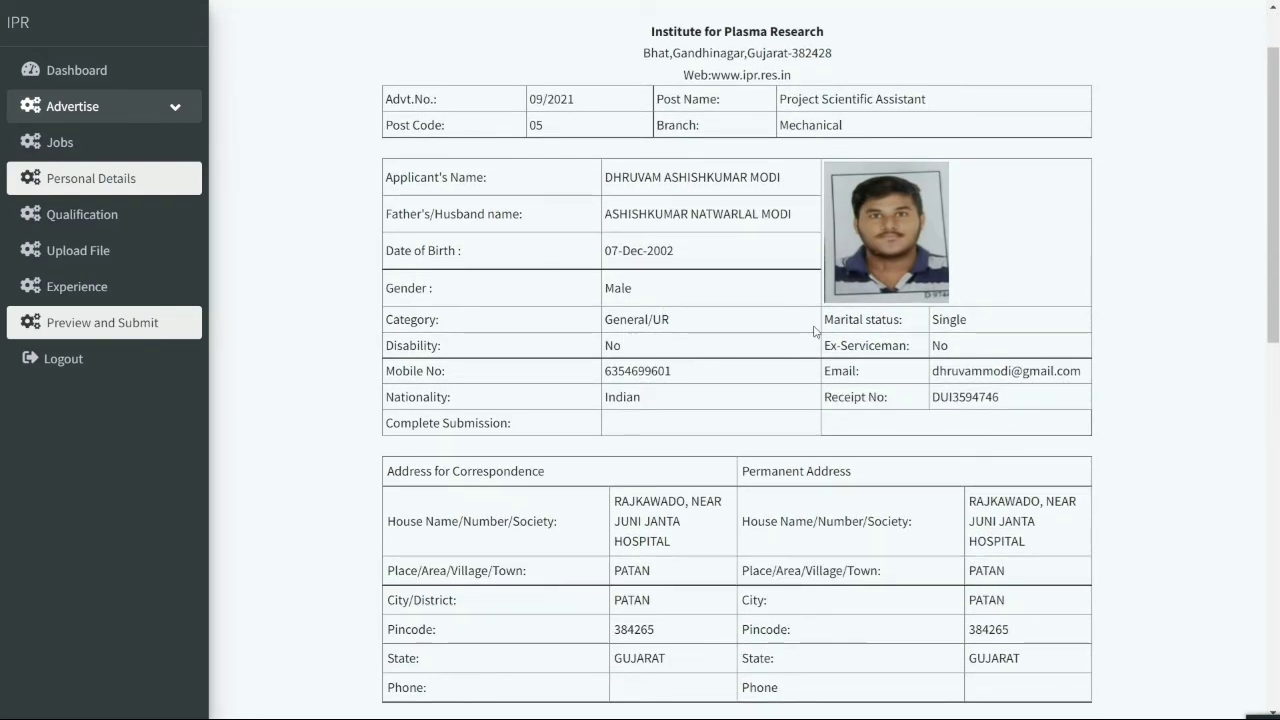
scroll(815, 332, "down", 1)
scroll(764, 327, "down", 1)
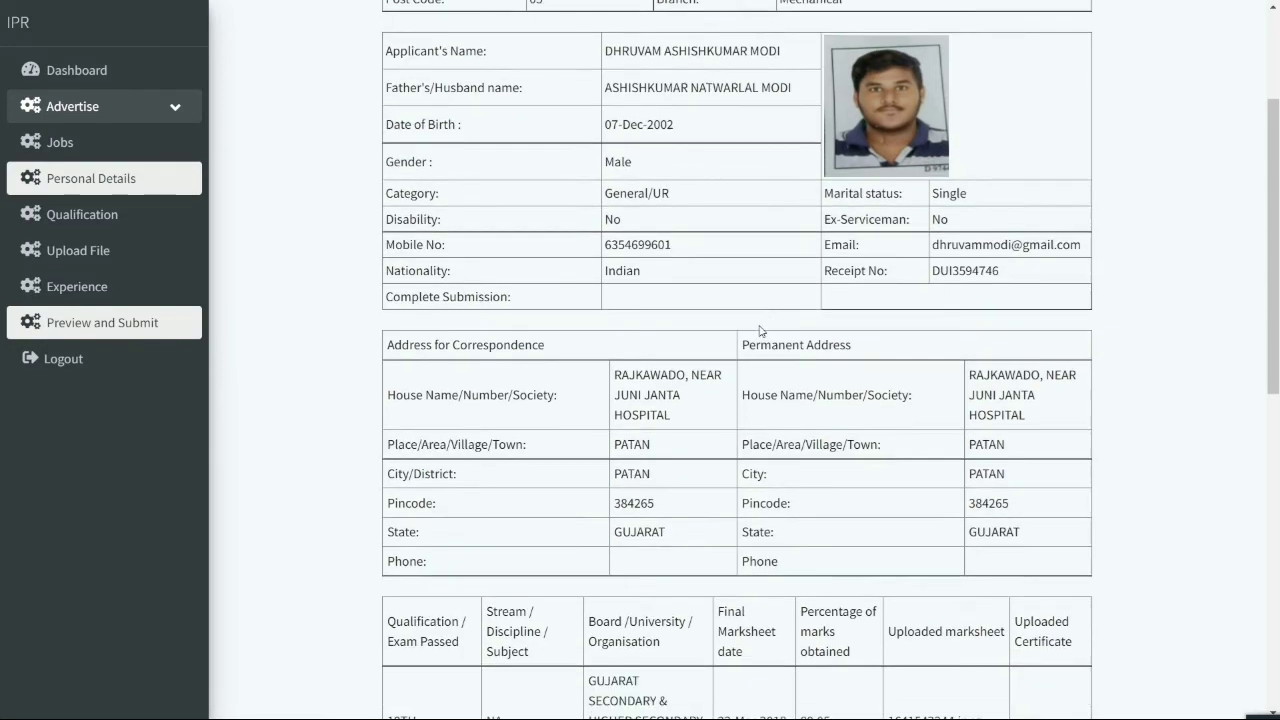
key("F11")
left_click(1260, 37)
left_click(1263, 196)
scroll(805, 352, "down", 3)
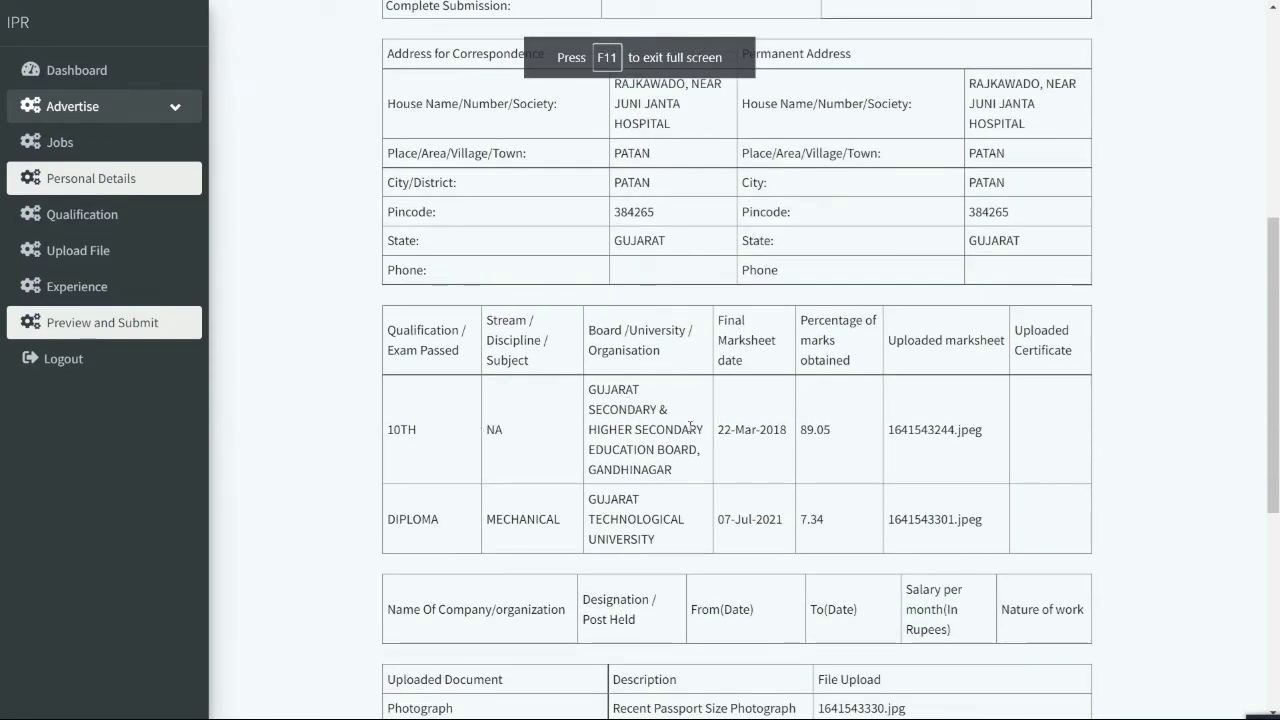
scroll(690, 428, "down", 4)
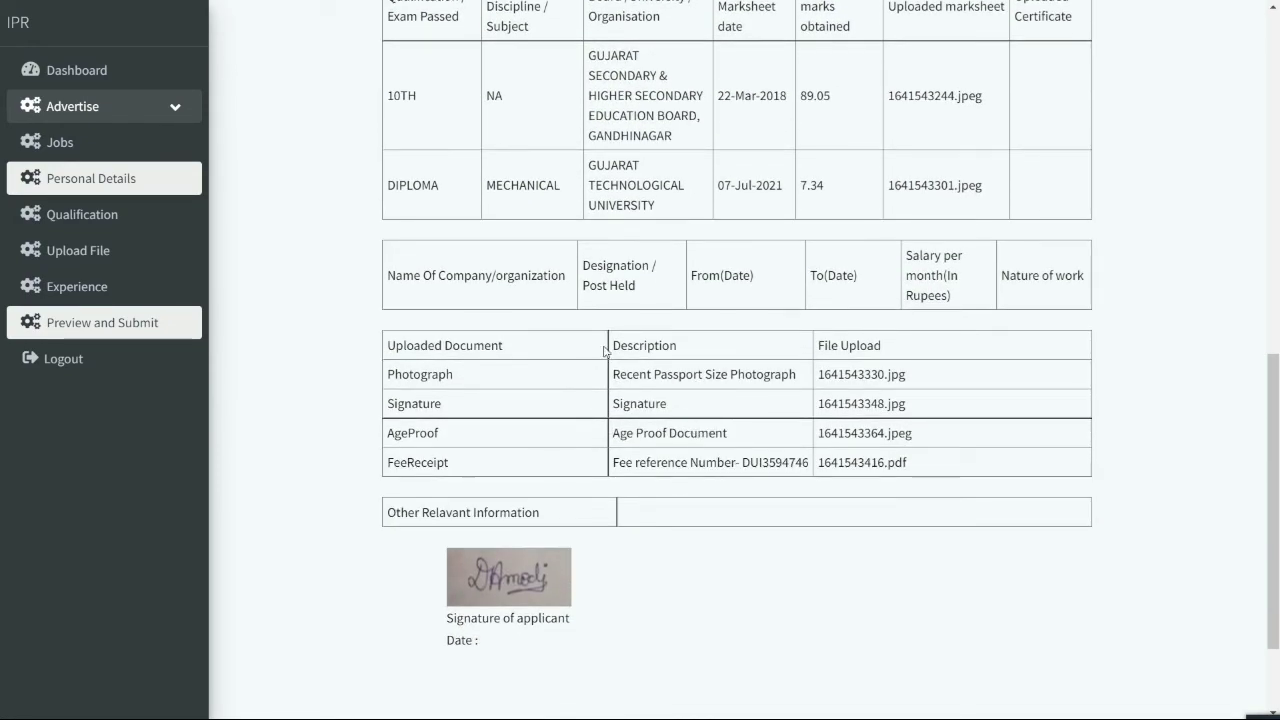
scroll(694, 423, "down", 2)
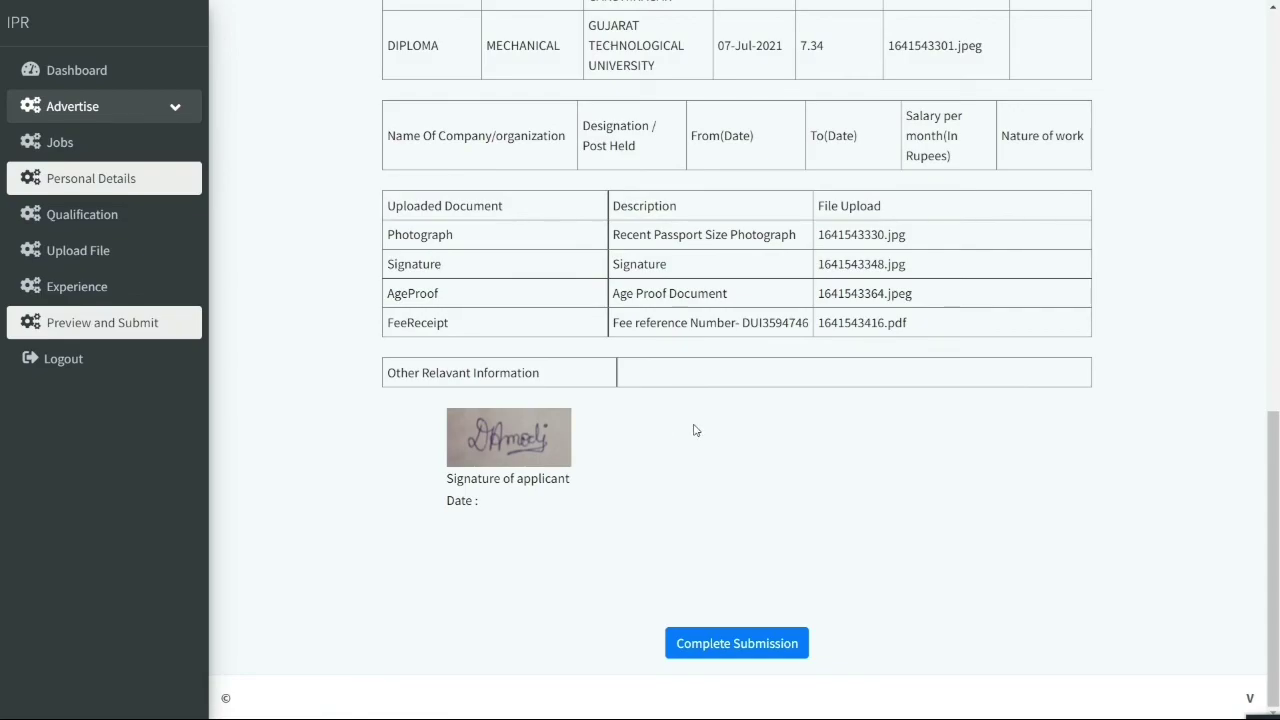
scroll(694, 425, "up", 10)
scroll(694, 426, "down", 10)
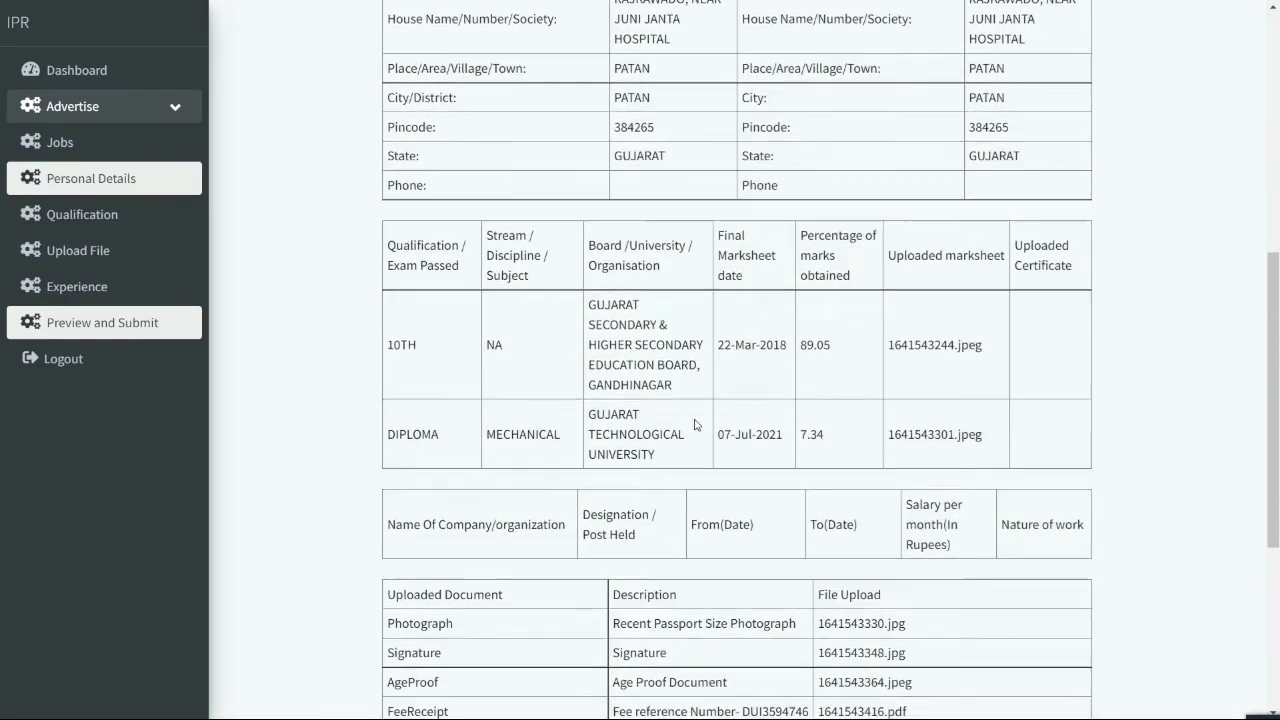
left_click(748, 638)
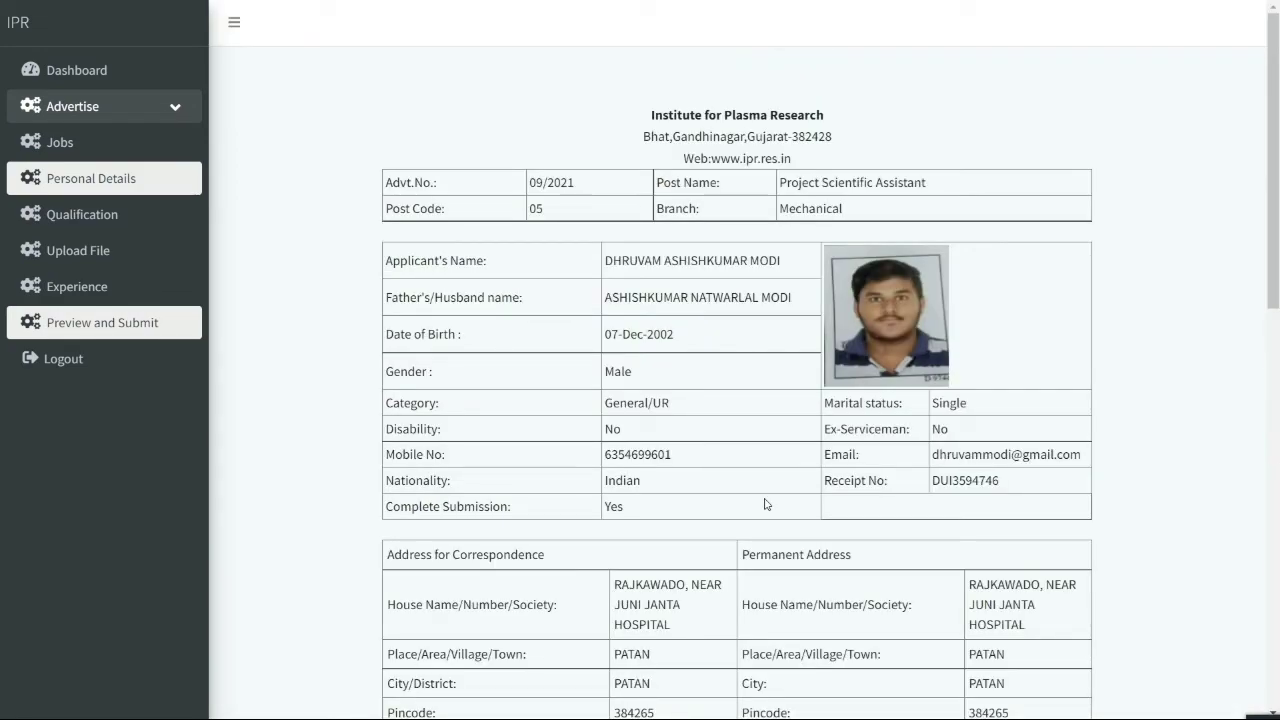
Confirm Complete Submission shows Yes, then open Personal Details for editing
scroll(728, 430, "down", 10)
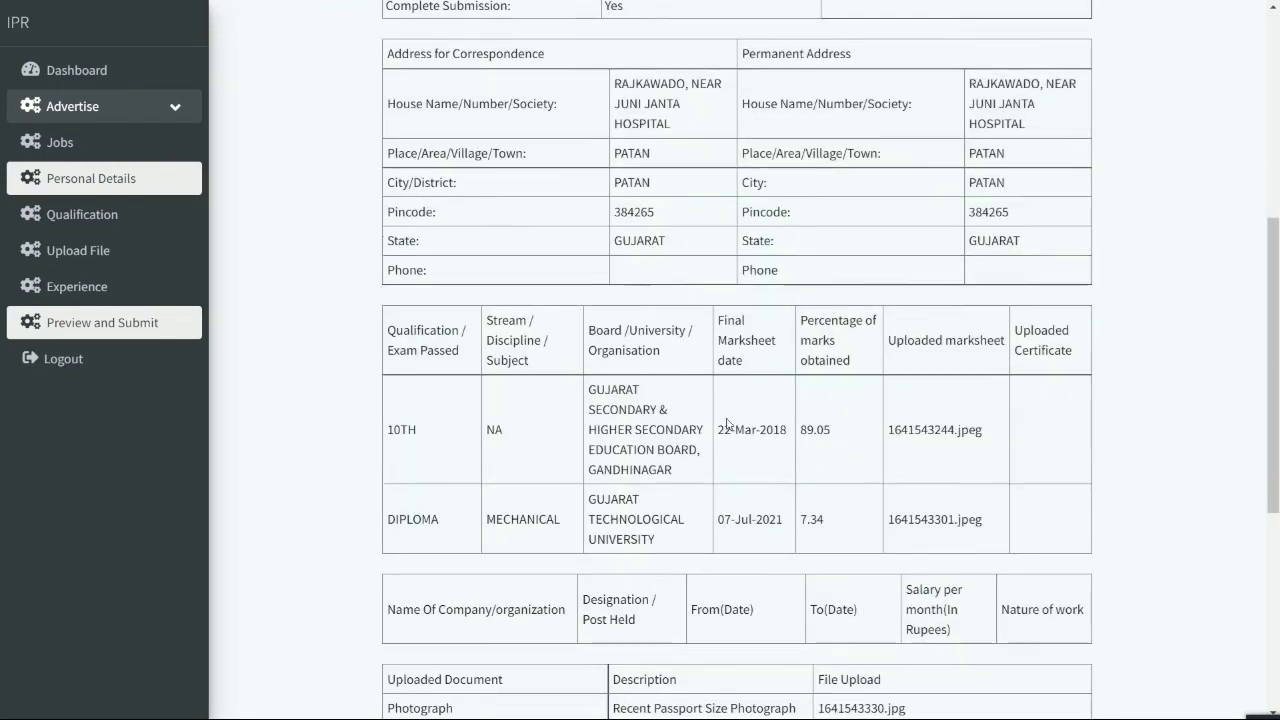
scroll(724, 518, "up", 10)
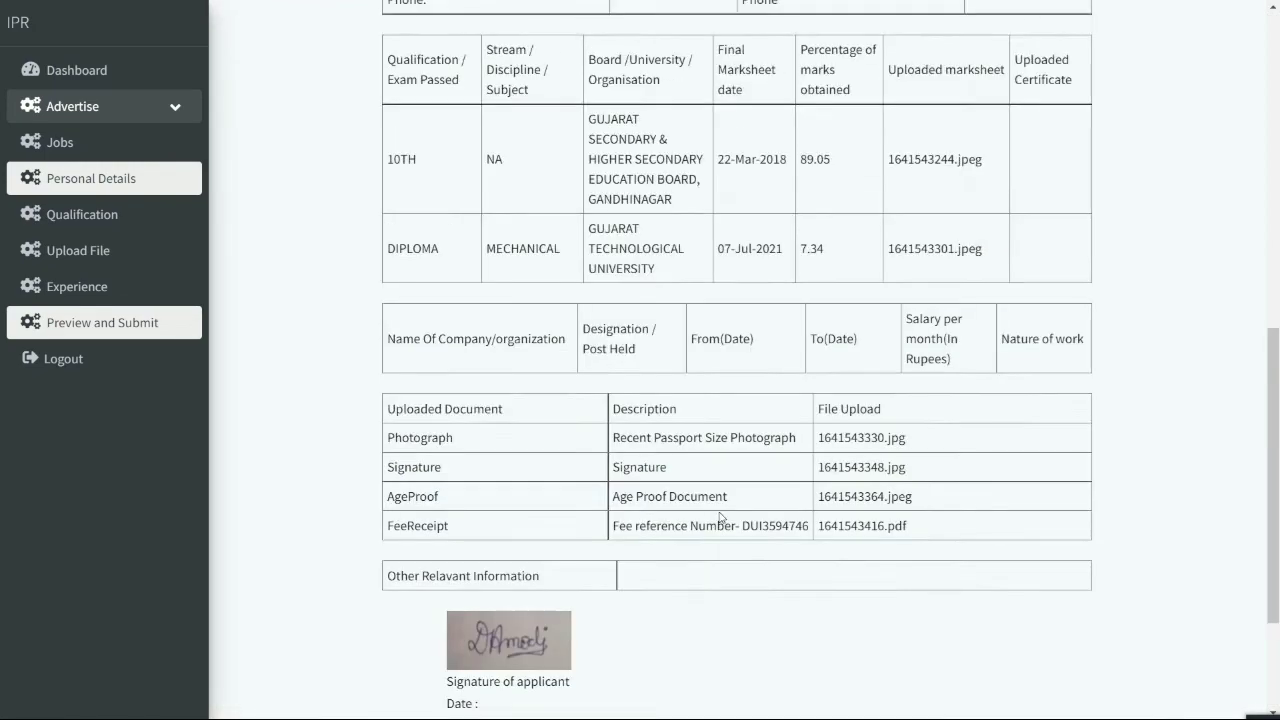
left_click(238, 23)
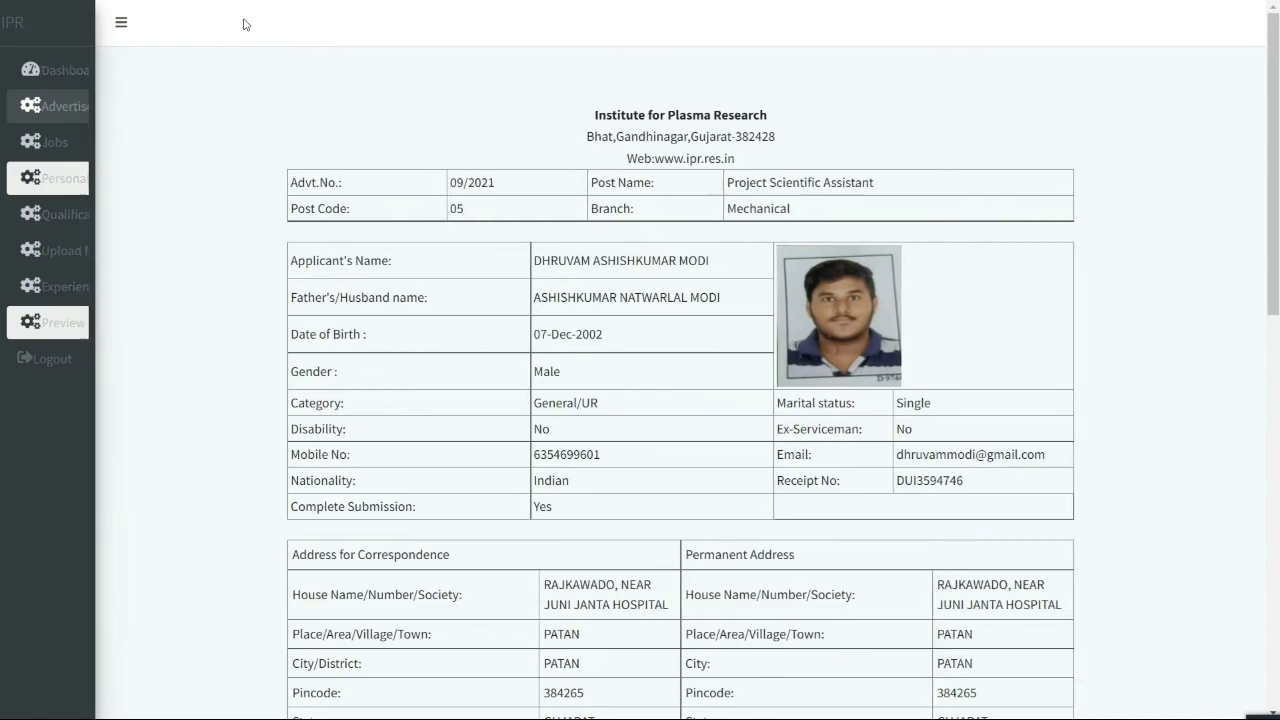
left_click(86, 23)
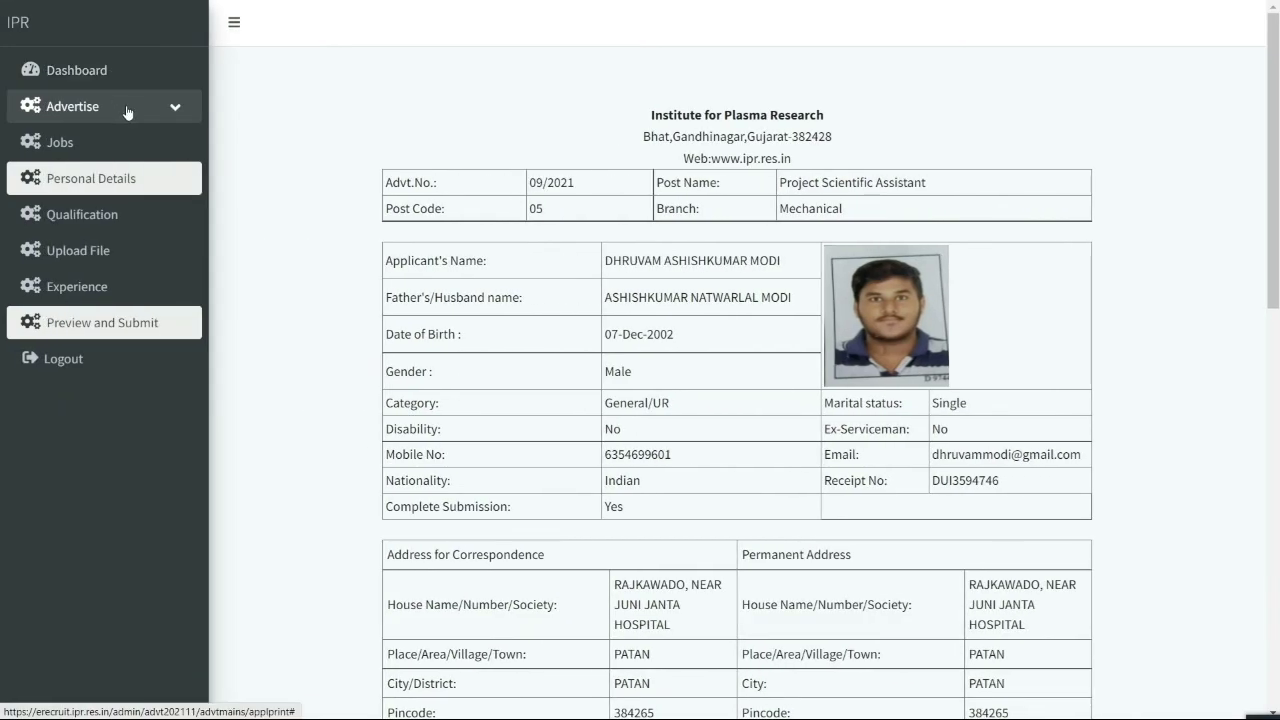
left_click(171, 197)
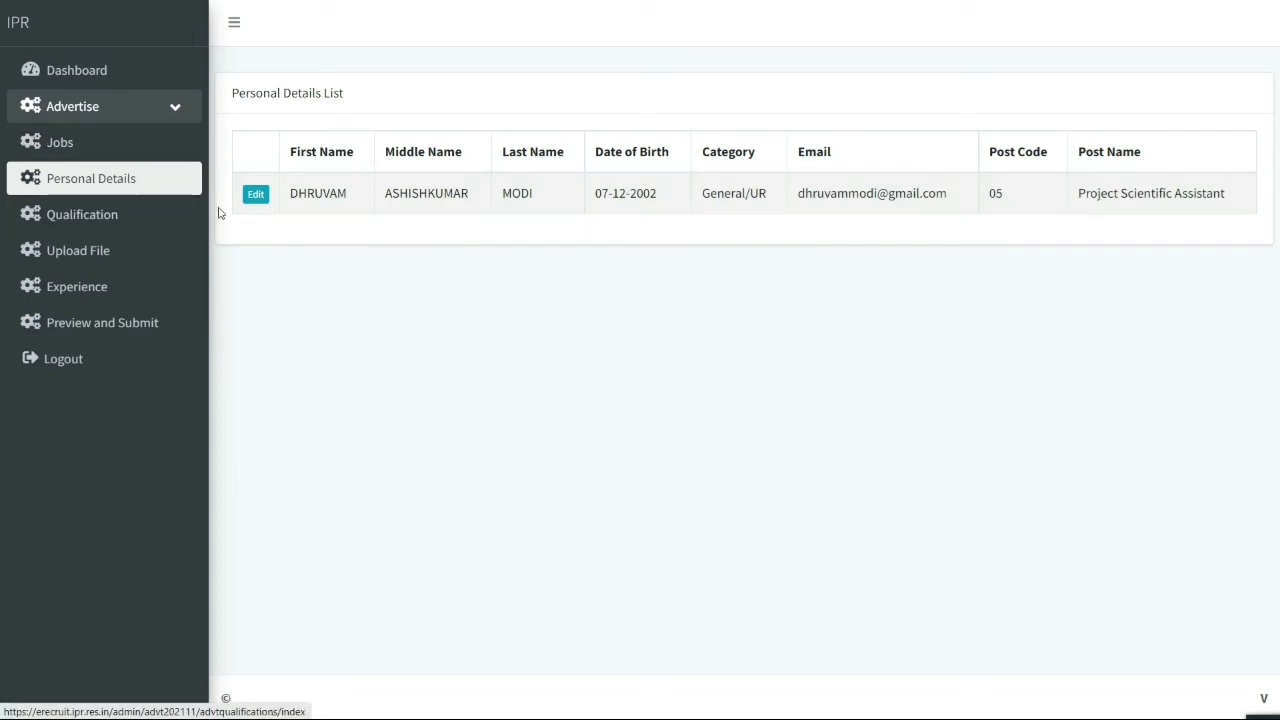
left_click(254, 199)
scroll(692, 370, "down", 6)
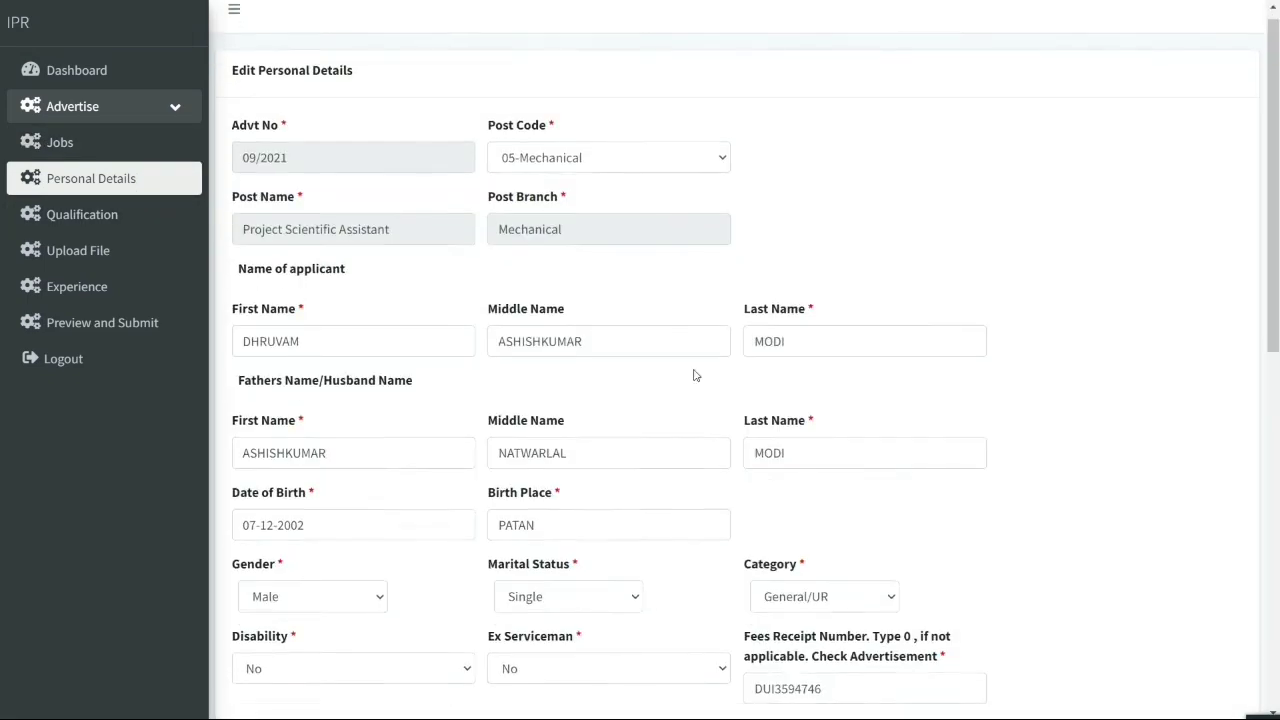
scroll(693, 362, "up", 5)
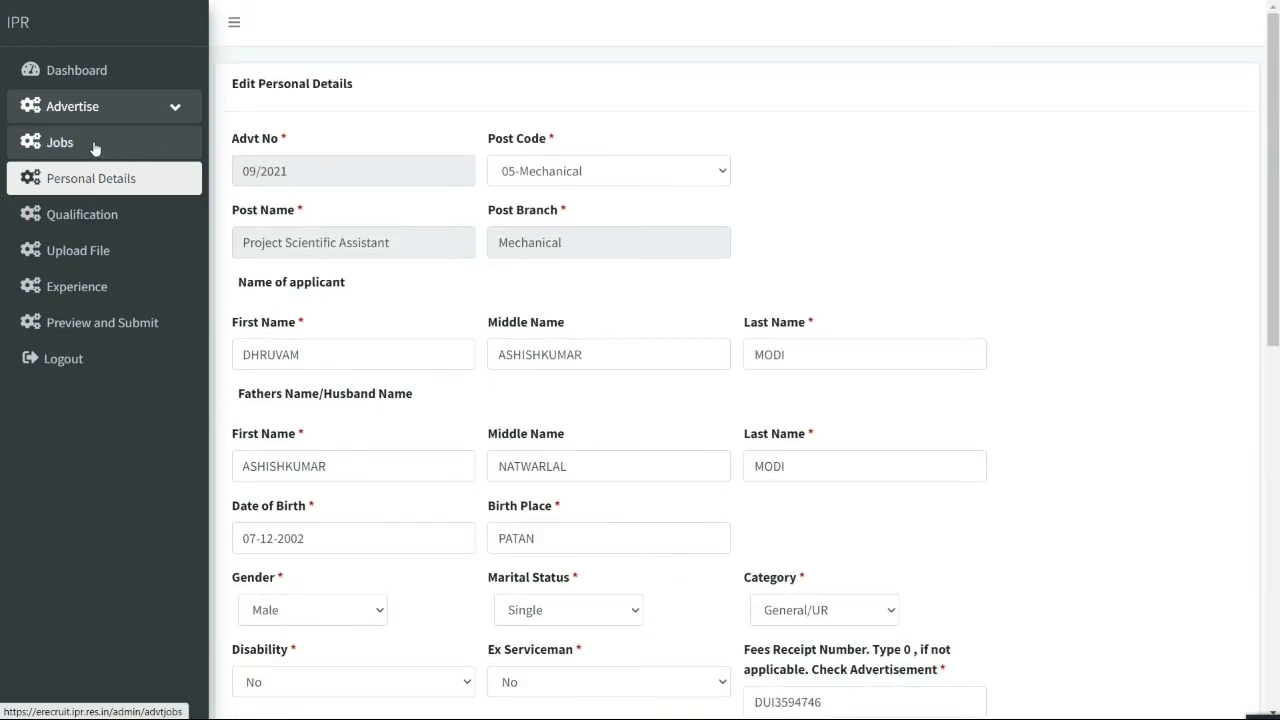
Return to Preview and Submit and download the application as a PDF
left_click(109, 325)
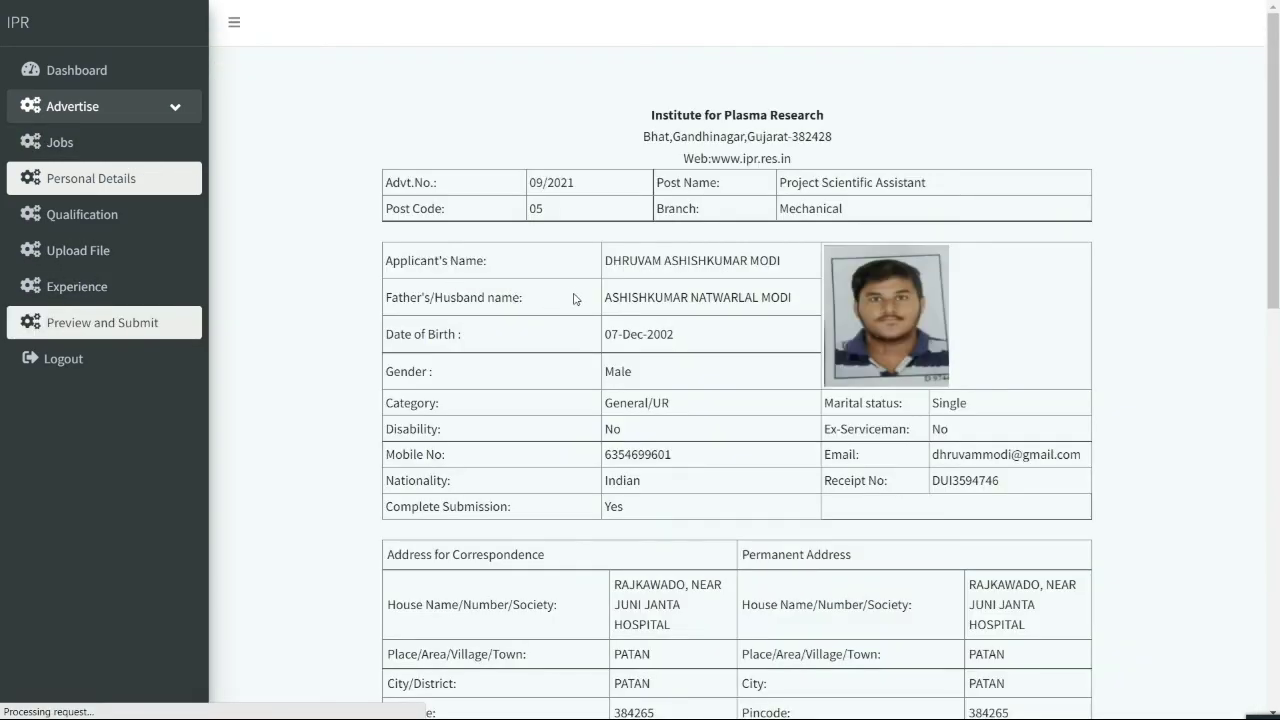
scroll(698, 324, "down", 15)
left_click(766, 642)
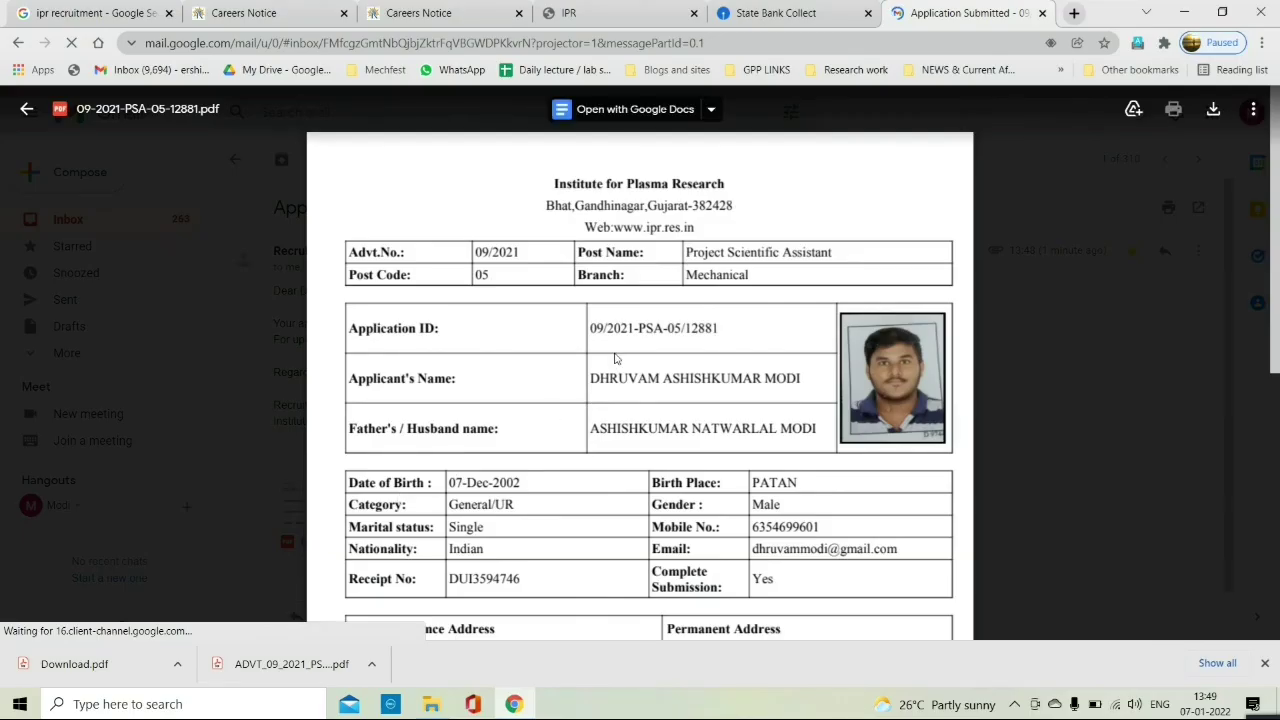
scroll(615, 360, "down", 5)
scroll(615, 360, "up", 5)
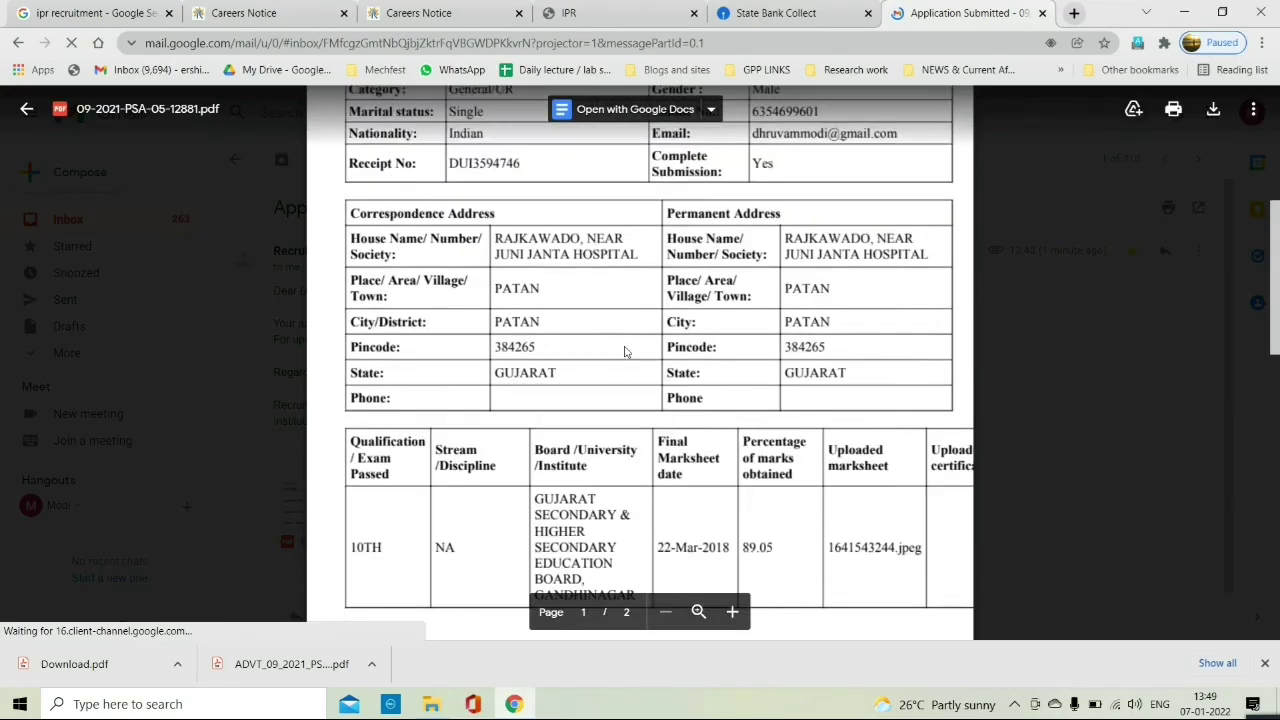